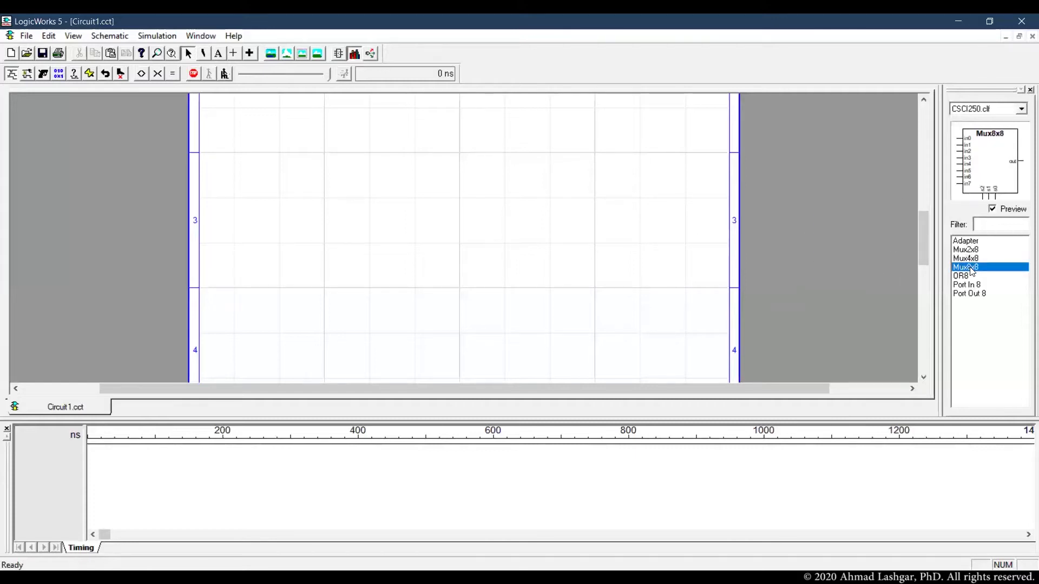
- Place a Mux8x8 multiplexer in the upper part of the schematic
left_click(644, 198)
- Open the CPUProject.clf parts library
left_click(988, 111)
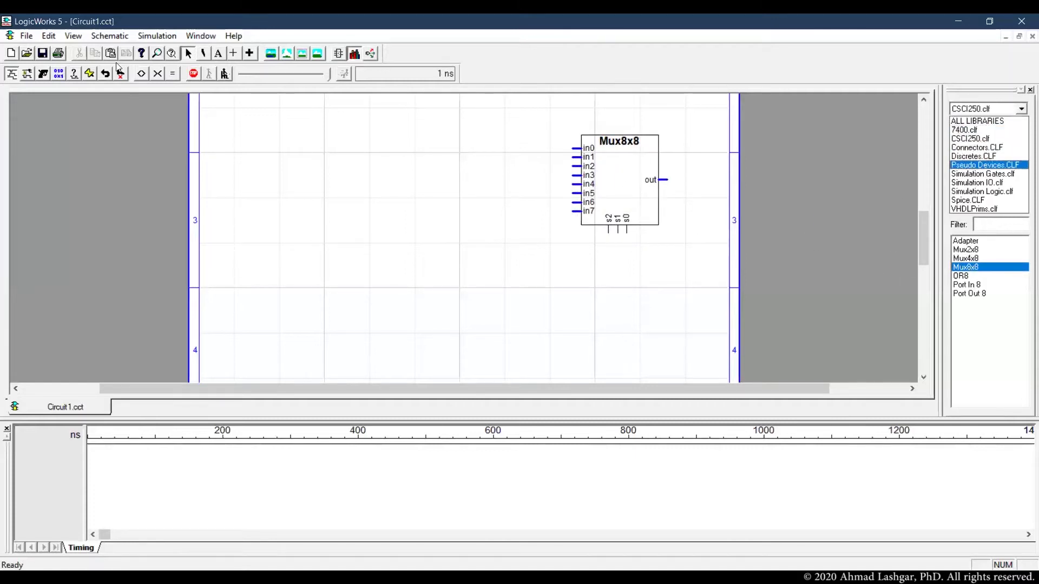
left_click(27, 38)
left_click(26, 36)
mouse_move(81, 173)
left_click(271, 239)
left_click(214, 72)
double_click(47, 112)
left_click(51, 105)
left_click(257, 186)
- Place 8BitReg registers in a vertical column to the left of the Mux8x8
left_click(966, 249)
left_click(398, 149)
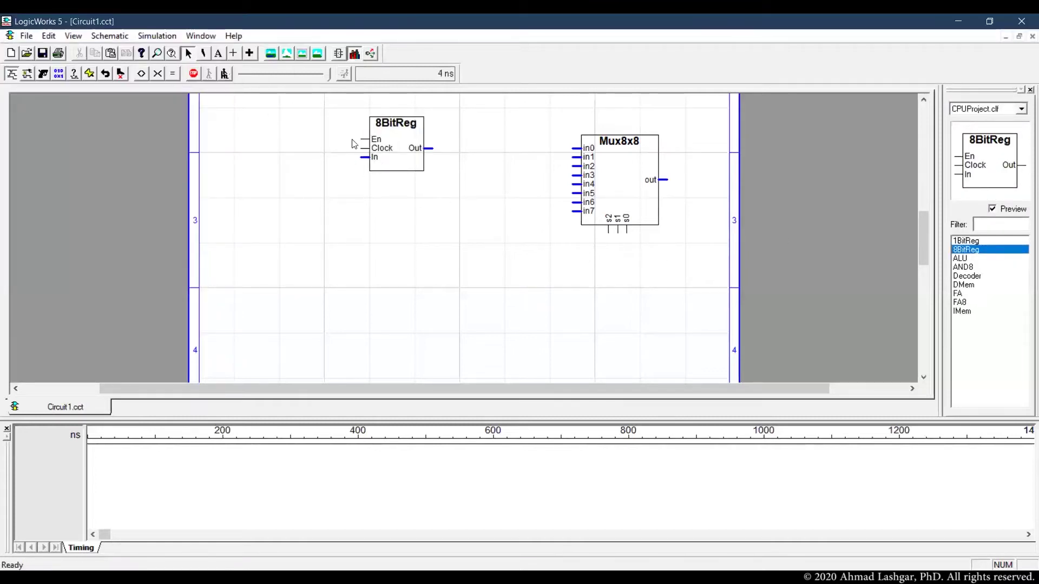
scroll(399, 178, "up", 1)
left_click(399, 224)
left_click(399, 270)
- Extend the 8BitReg column downward and wire the first six register outputs in order to Mux8x8 inputs in0 to in5
mouse_move(347, 108)
left_mouse_down()
mouse_move(452, 186)
mouse_move(501, 342)
mouse_move(487, 303)
mouse_move(603, 306)
mouse_move(433, 223)
mouse_move(577, 222)
left_mouse_up()
mouse_move(431, 279)
left_mouse_down()
mouse_move(576, 230)
mouse_move(457, 248)
mouse_move(440, 340)
mouse_move(576, 167)
mouse_move(473, 244)
mouse_move(464, 342)
mouse_move(492, 116)
left_mouse_up()
scroll(440, 341, "down", 2)
left_click(433, 316)
scroll(437, 338, "down", 1)
scroll(464, 301, "down", 2)
scroll(492, 116, "up", 1)
left_click_drag(576, 123, 493, 164)
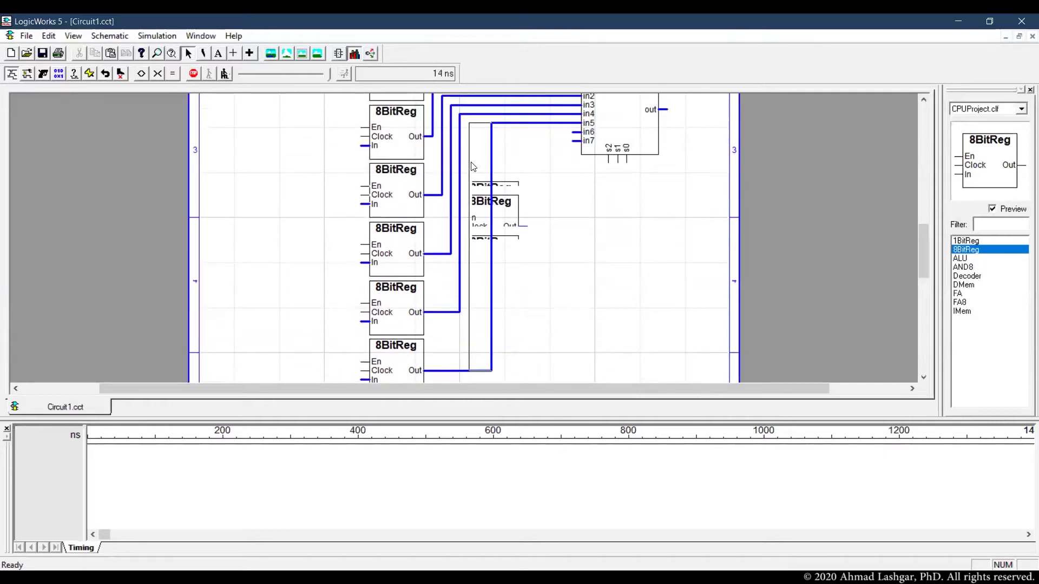
- Wire the outputs of the two lowest registers to Mux8x8 inputs in6 and in7, spacing the vertical wires evenly
scroll(487, 243, "down", 3)
left_click_drag(427, 330, 505, 170)
scroll(505, 170, "up", 3)
left_click_drag(575, 132, 505, 281)
scroll(506, 286, "down", 3)
left_click_drag(427, 331, 496, 219)
scroll(496, 220, "up", 3)
left_click_drag(576, 114, 496, 296)
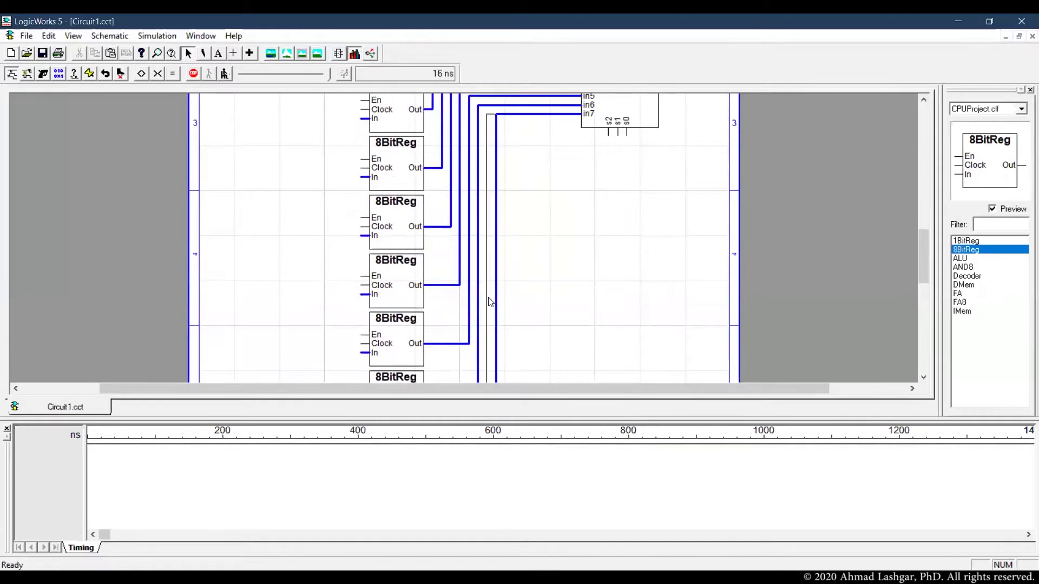
- Wire the En inputs of all the registers to one common vertical enable line
scroll(487, 243, "up", 3)
scroll(610, 300, "down", 2)
scroll(314, 331, "down", 3)
left_click_drag(307, 119, 302, 352)
left_click_drag(302, 316, 369, 316)
left_click_drag(302, 349, 261, 325)
scroll(262, 325, "up", 4)
left_click_drag(363, 167, 302, 167)
left_click_drag(363, 226, 302, 226)
left_click_drag(363, 285, 302, 285)
scroll(362, 229, "down", 3)
left_click_drag(362, 223, 302, 221)
left_click_drag(363, 280, 302, 280)
left_click_drag(363, 339, 301, 339)
- Wire the Clock inputs of the registers to one shared vertical line with a stub leading out to the left
scroll(362, 273, "down", 1)
mouse_move(361, 269)
left_mouse_down()
mouse_move(293, 301)
mouse_move(175, 303)
left_mouse_up()
scroll(304, 283, "up", 1)
mouse_move(361, 249)
left_mouse_down()
mouse_move(298, 254)
mouse_move(288, 307)
left_mouse_up()
scroll(340, 257, "up", 1)
left_click_drag(362, 232, 289, 289)
scroll(341, 274, "up", 2)
left_click_drag(361, 267, 289, 326)
left_click_drag(361, 208, 288, 267)
scroll(288, 267, "up", 2)
left_click_drag(362, 232, 289, 292)
- Connect the In inputs of all eight registers to one shared vertical data bus
mouse_move(362, 172)
left_mouse_down()
mouse_move(288, 233)
mouse_move(270, 335)
left_mouse_up()
scroll(271, 336, "down", 3)
left_click_drag(362, 132, 271, 132)
left_click_drag(361, 191, 271, 191)
scroll(303, 203, "down", 1)
left_click_drag(362, 209, 270, 187)
scroll(303, 225, "down", 1)
left_click_drag(362, 227, 271, 167)
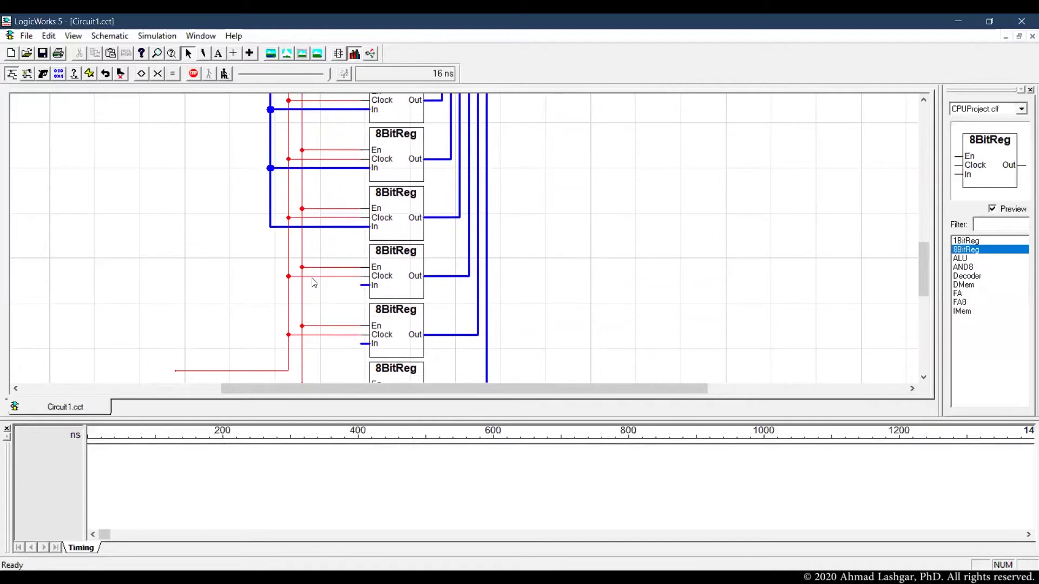
left_click_drag(361, 285, 270, 228)
scroll(362, 287, "down", 2)
left_click_drag(362, 263, 271, 204)
left_click_drag(362, 321, 271, 263)
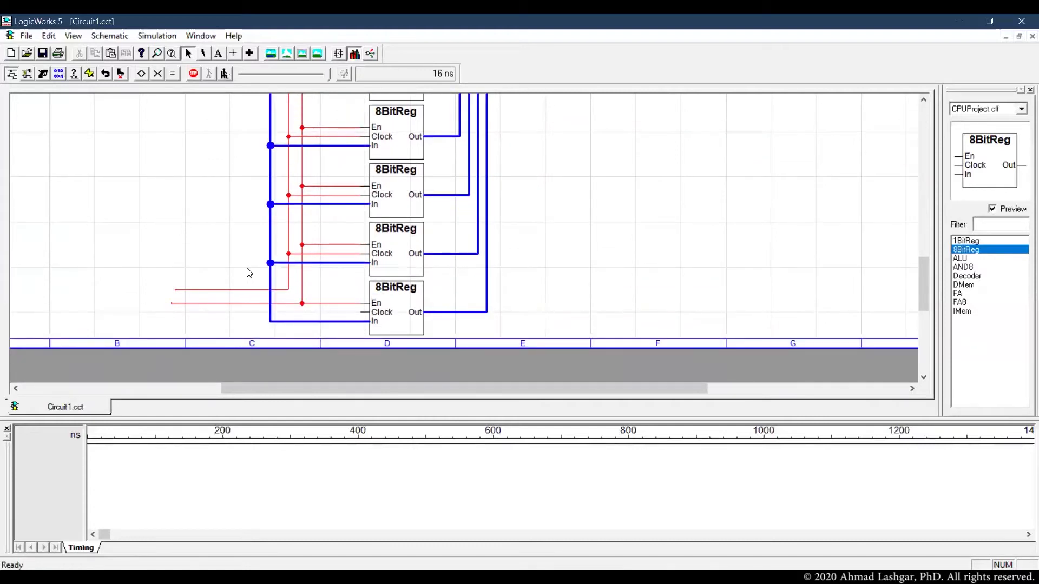
- Delete the common enable line that joins the registers' En inputs
left_click(300, 255)
key("Delete")
- Place a Decoder to the left of the lower registers
scroll(309, 292, "up", 3)
left_click(969, 277)
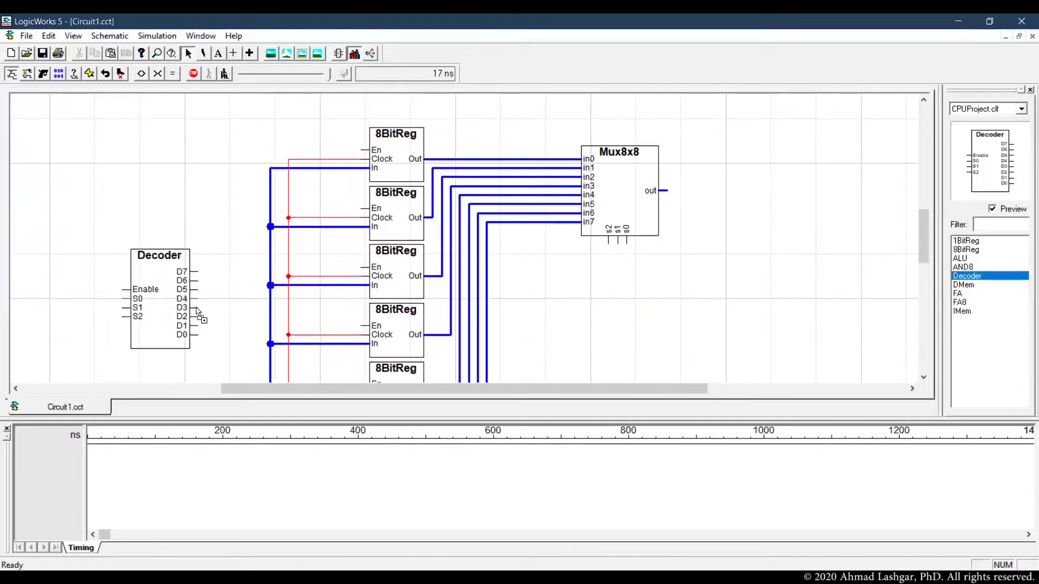
scroll(195, 162, "down", 5)
left_click(196, 249)
- Extend the shared data bus to the left of the registers and name it DataIn
left_click_drag(269, 349, 172, 349)
type("DataIn")
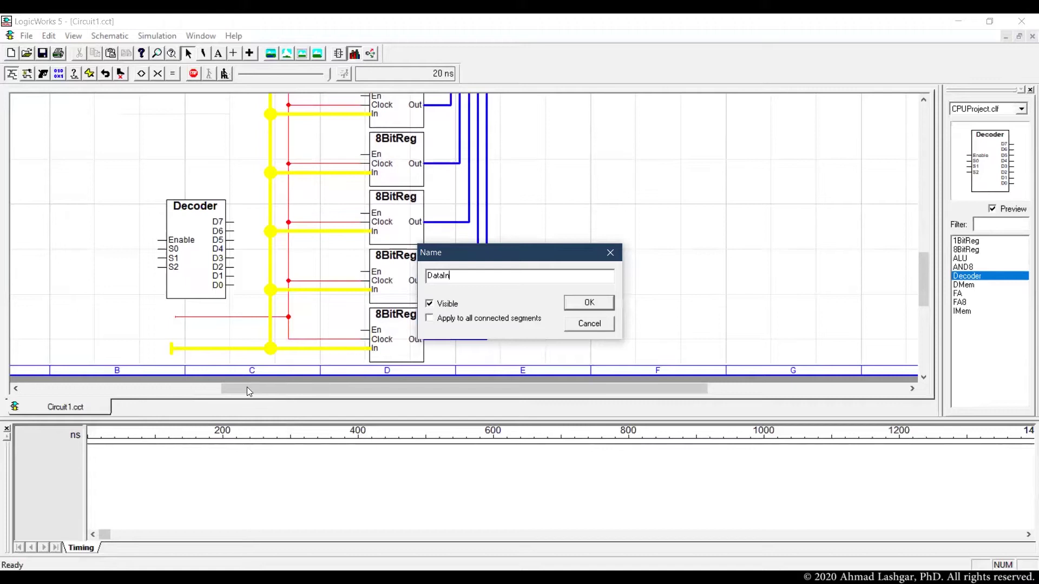
key("Return")
- Name the shared clock line Clock
right_click(201, 317)
left_click(234, 354)
type("Clock")
key("Return")
- Adjust the Decoder's position and draw a wire from the lowest register's En input toward the Decoder outputs
left_click(181, 320)
left_click(191, 245)
left_click_drag(366, 331, 238, 295)
- Trace the wire between Mux8x8 input in7 and the lowest register to see which register it selects
scroll(594, 253, "up", 1)
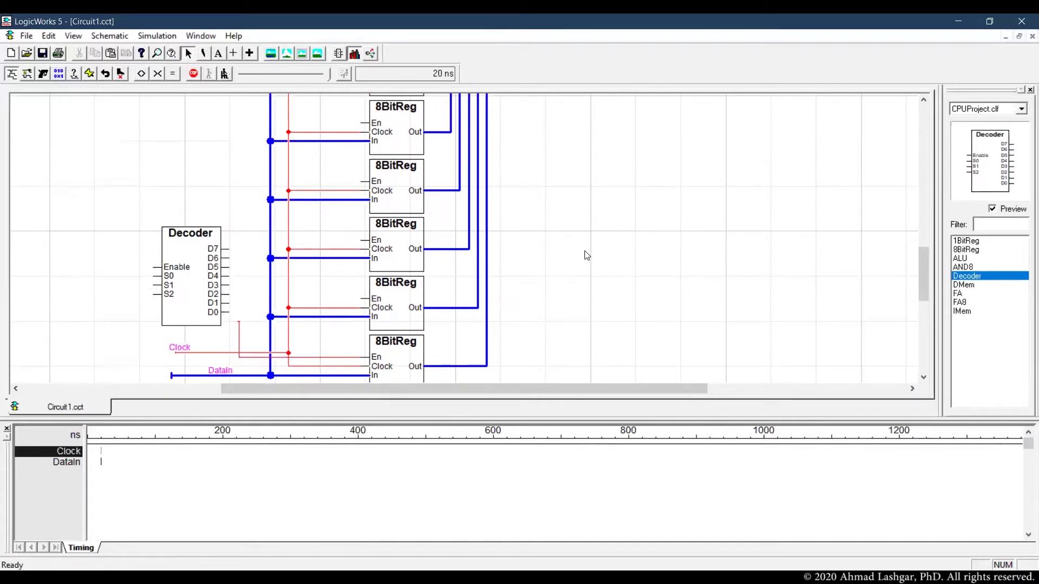
scroll(576, 259, "down", 2)
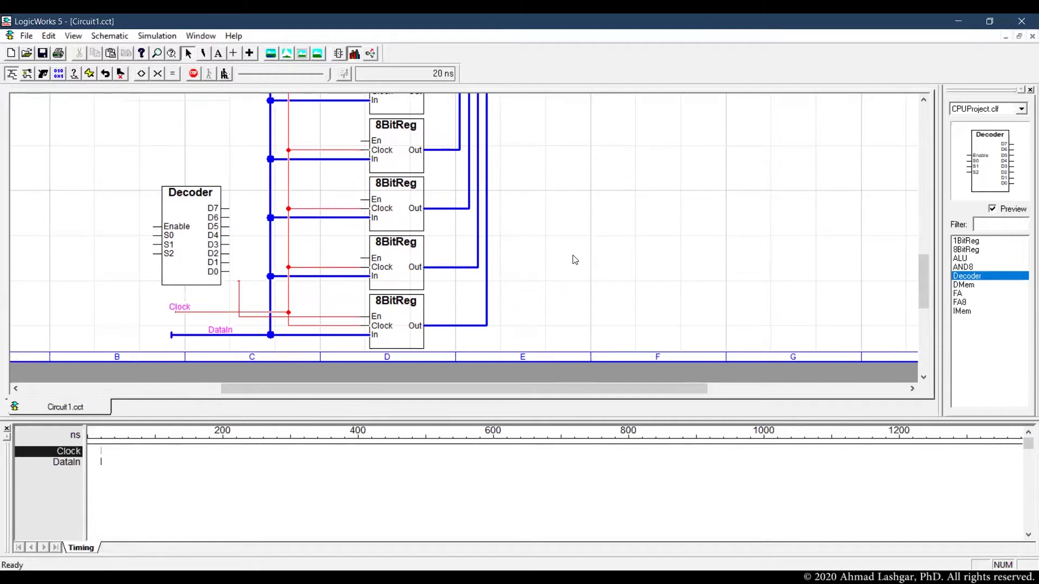
scroll(575, 260, "up", 8)
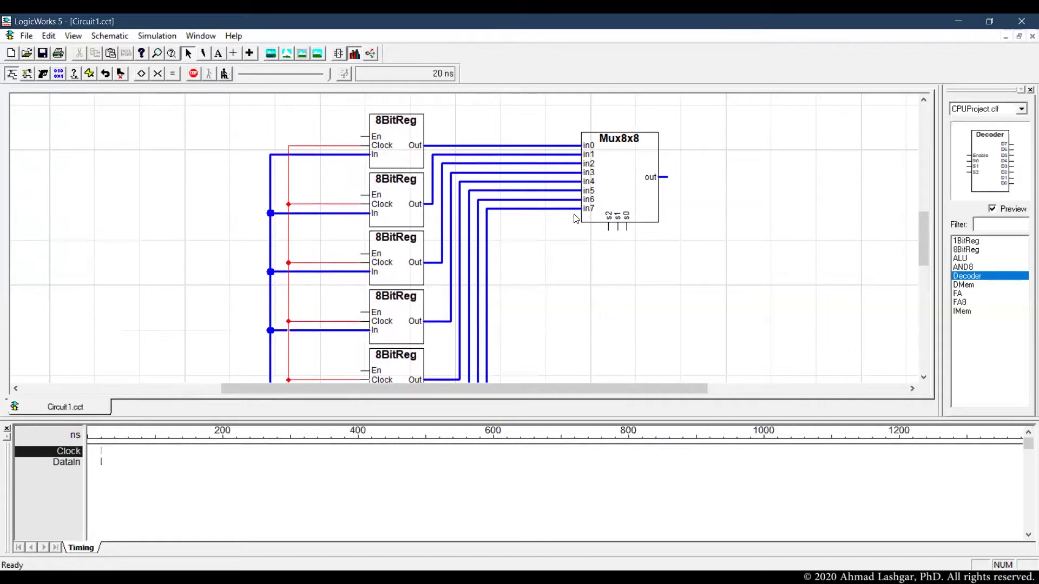
left_click(509, 210)
scroll(520, 255, "down", 8)
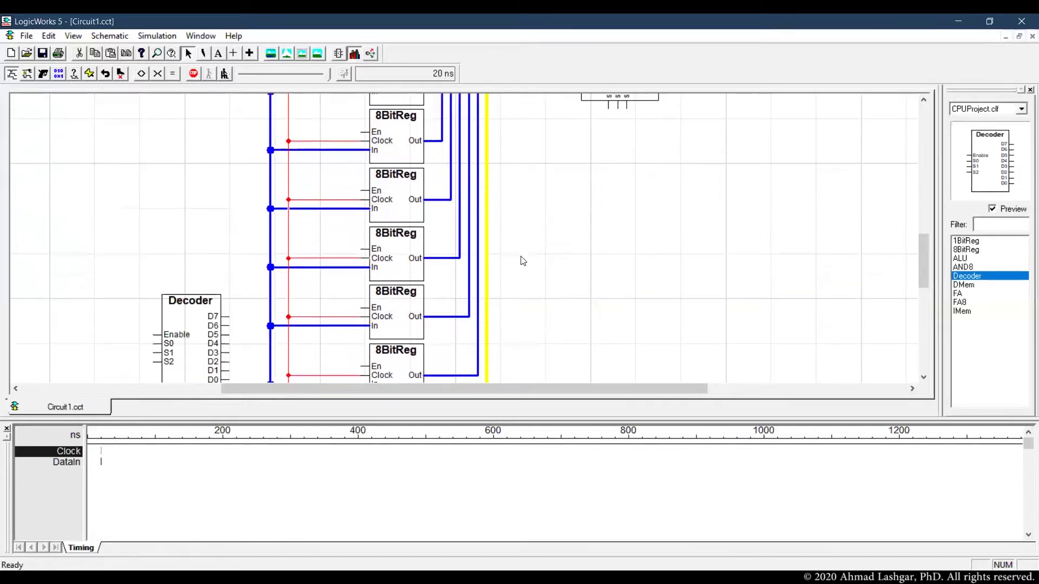
scroll(488, 275, "down", 1)
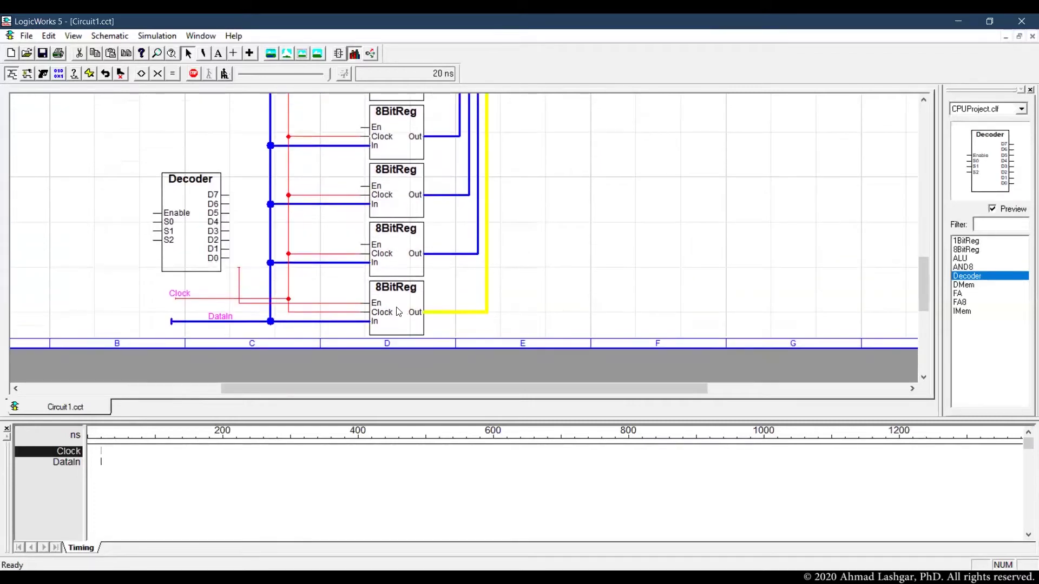
left_click(399, 311)
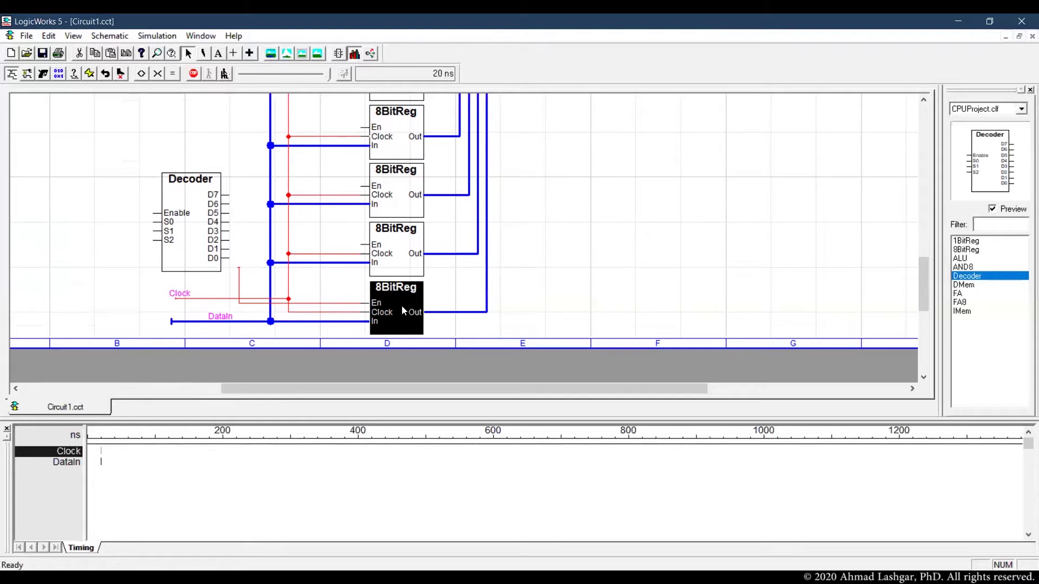
- Move the Decoder slightly up and left and flip it vertically
left_click_drag(187, 203, 185, 198)
right_click(185, 199)
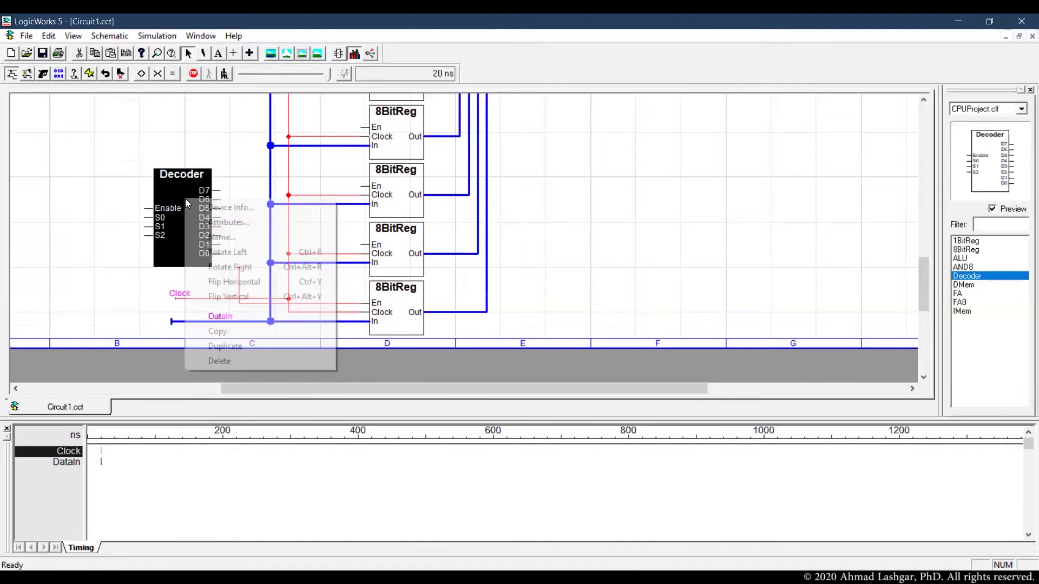
left_click(257, 297)
left_click(227, 252)
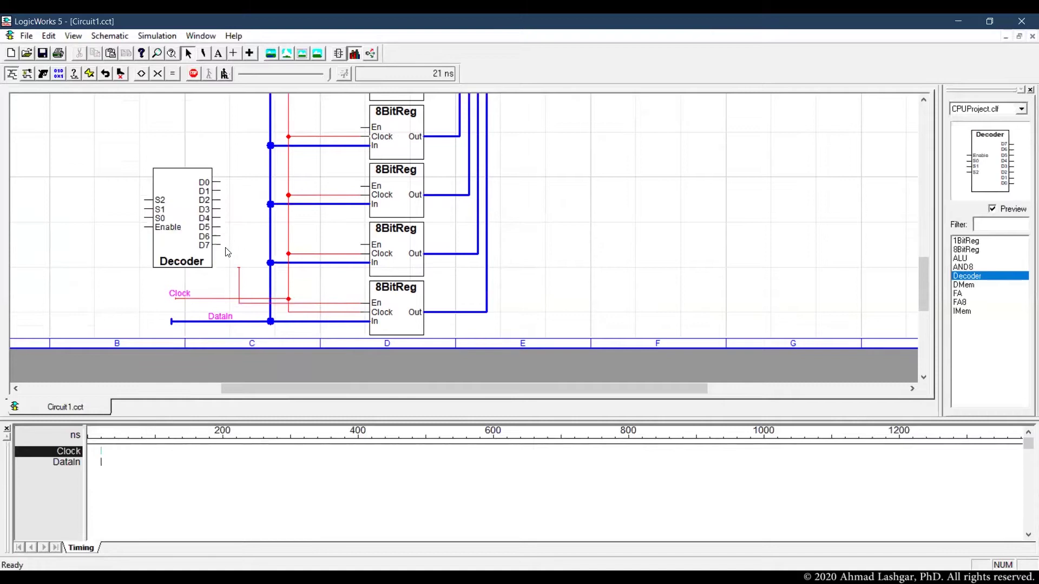
- Connect Decoder output D7 to the lowest register's En wire and check that this register feeds Mux8x8 input in7
left_click_drag(227, 246, 239, 270)
left_click(240, 268)
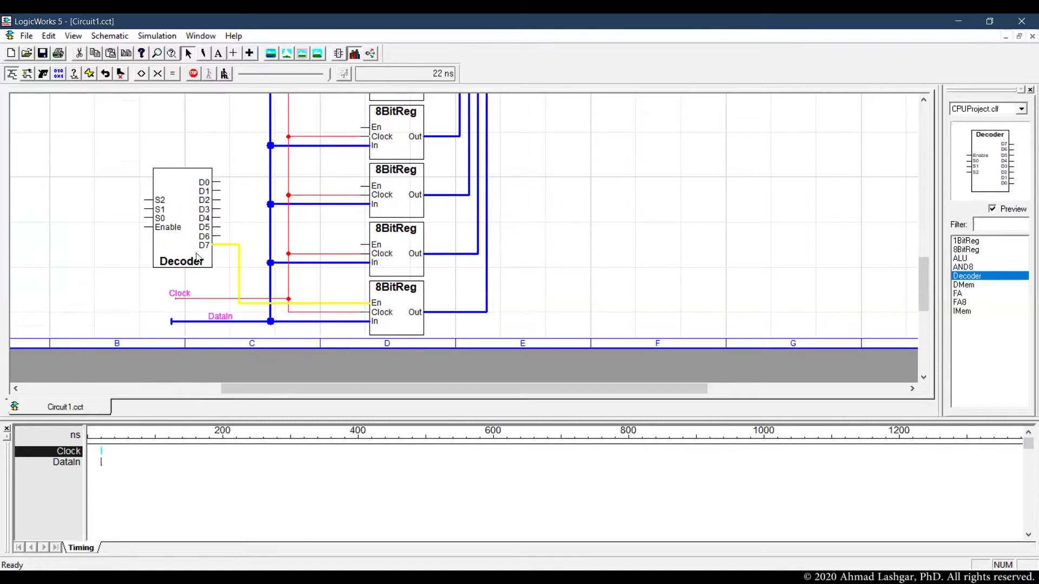
left_click(488, 301)
scroll(492, 260, "up", 5)
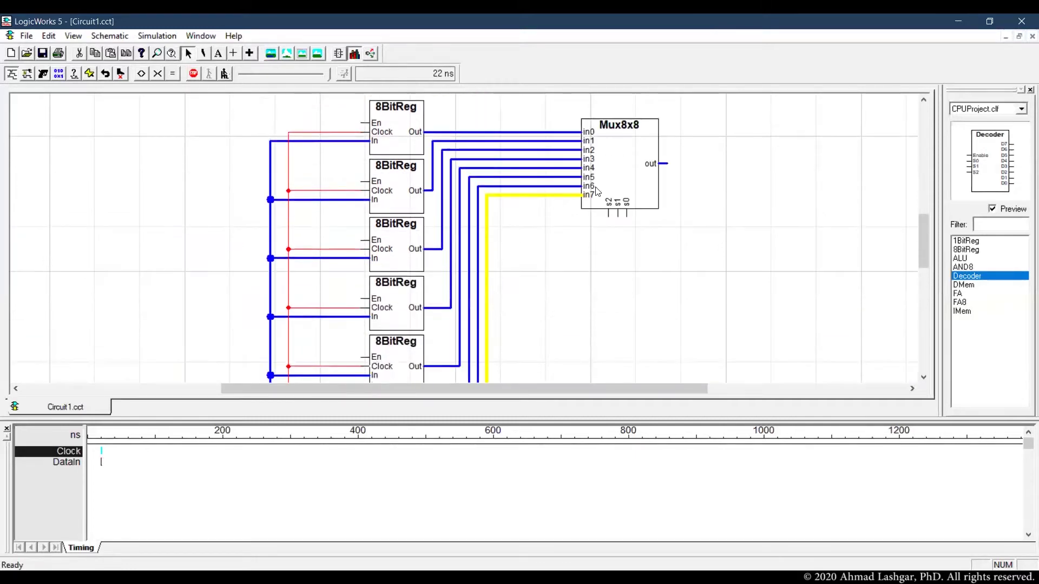
scroll(548, 204, "down", 4)
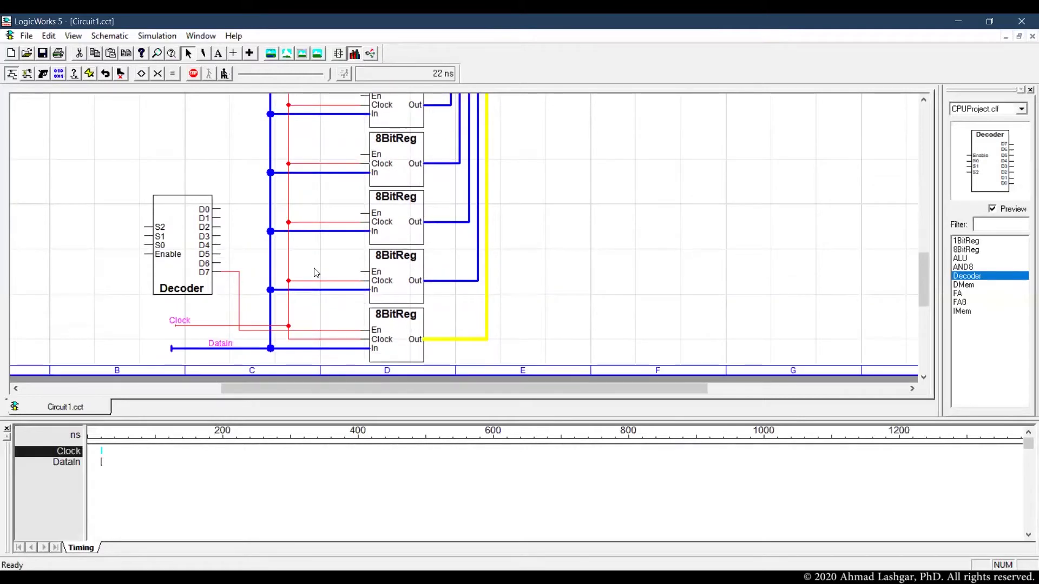
- Wire Decoder output D6 to the second-lowest register's En input and check the neighbouring Clock and DataIn nets
left_click_drag(361, 272, 320, 263)
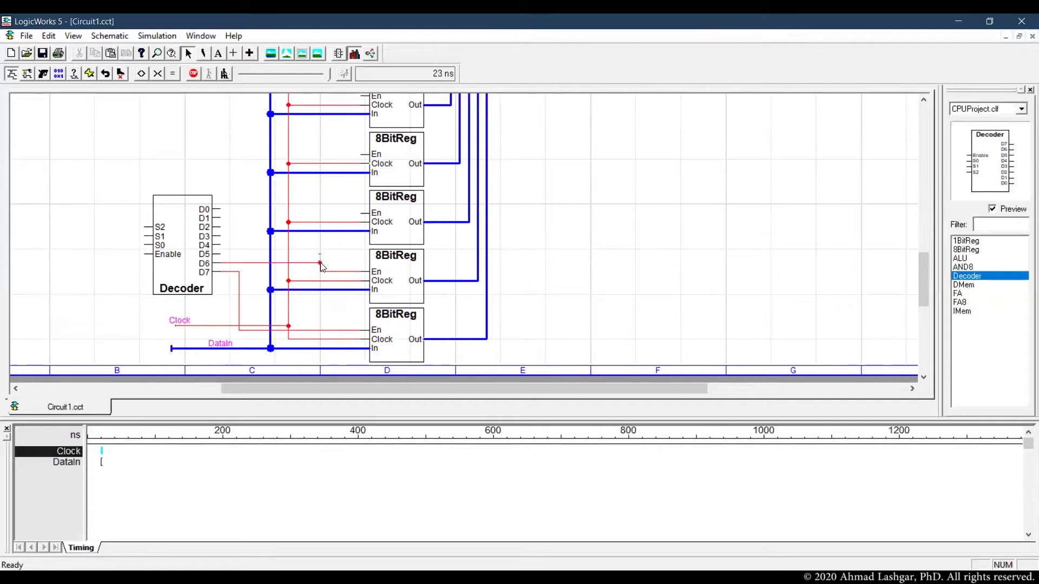
left_click(289, 314)
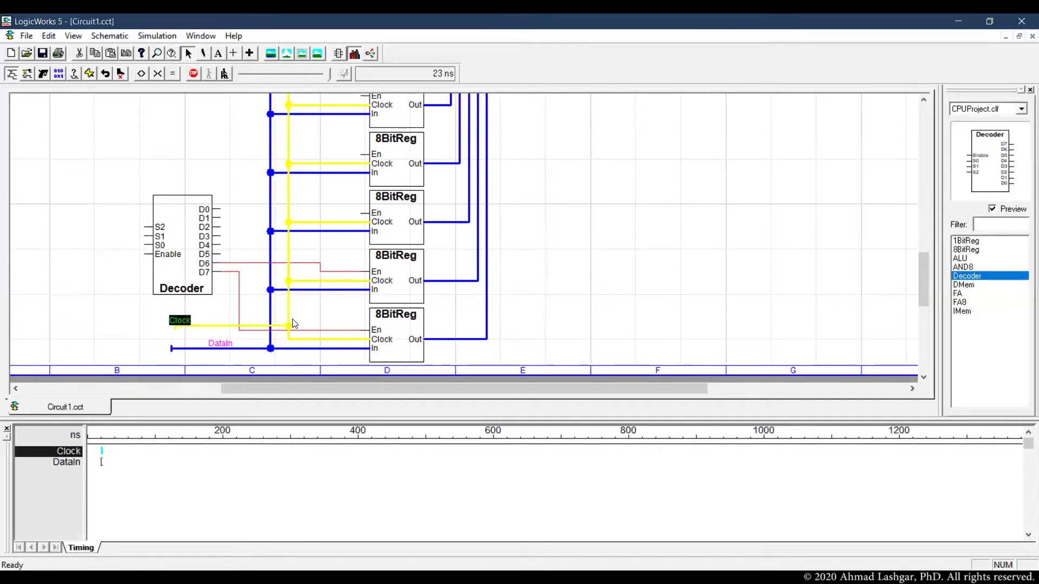
left_click(291, 351)
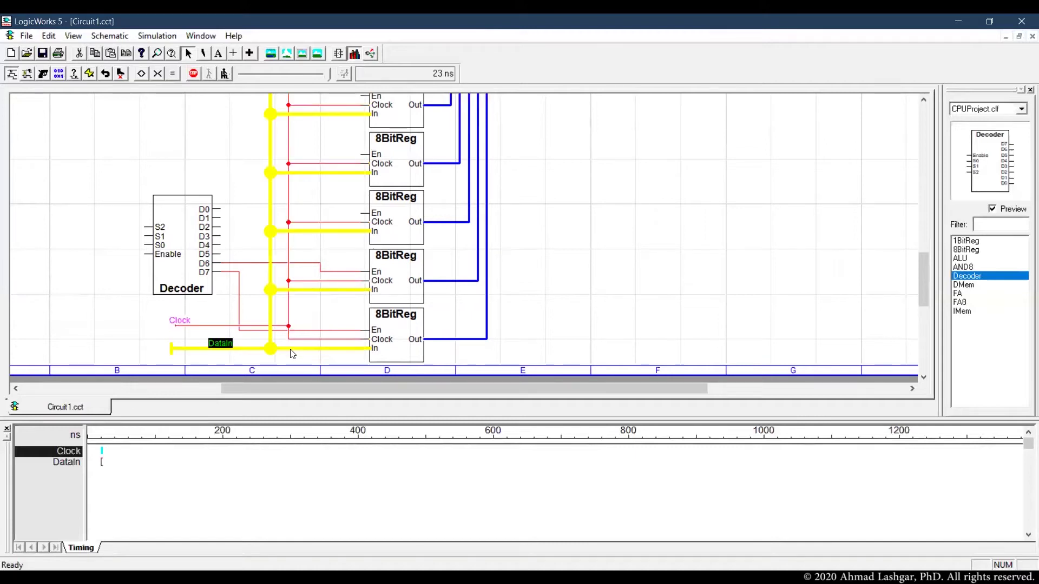
left_click(375, 273)
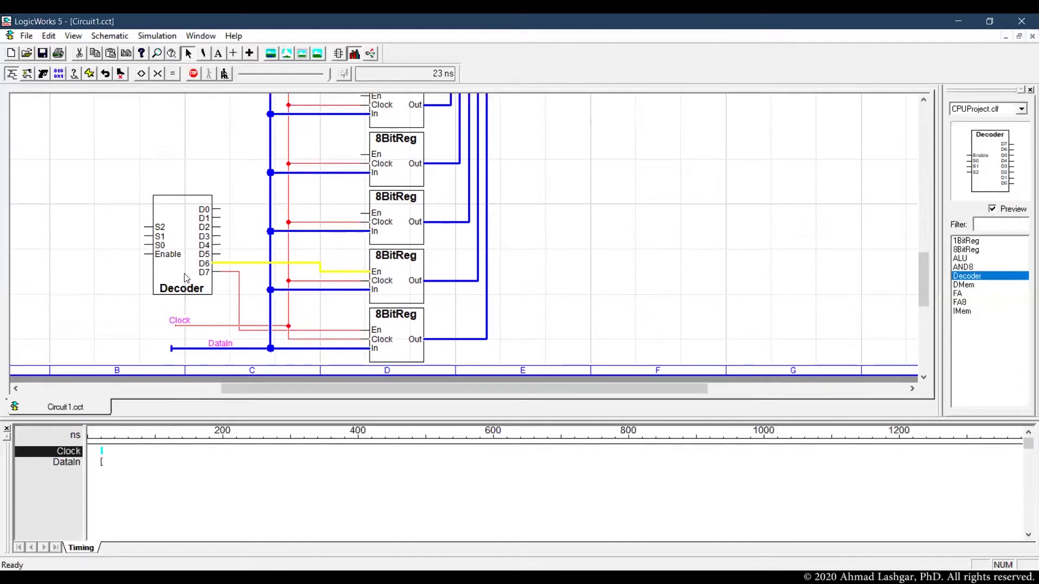
- Wire Decoder outputs D5, D4 and D3 to the En inputs of the next three registers going up
left_click_drag(364, 217, 220, 254)
scroll(222, 254, "up", 1)
left_click_drag(364, 222, 222, 312)
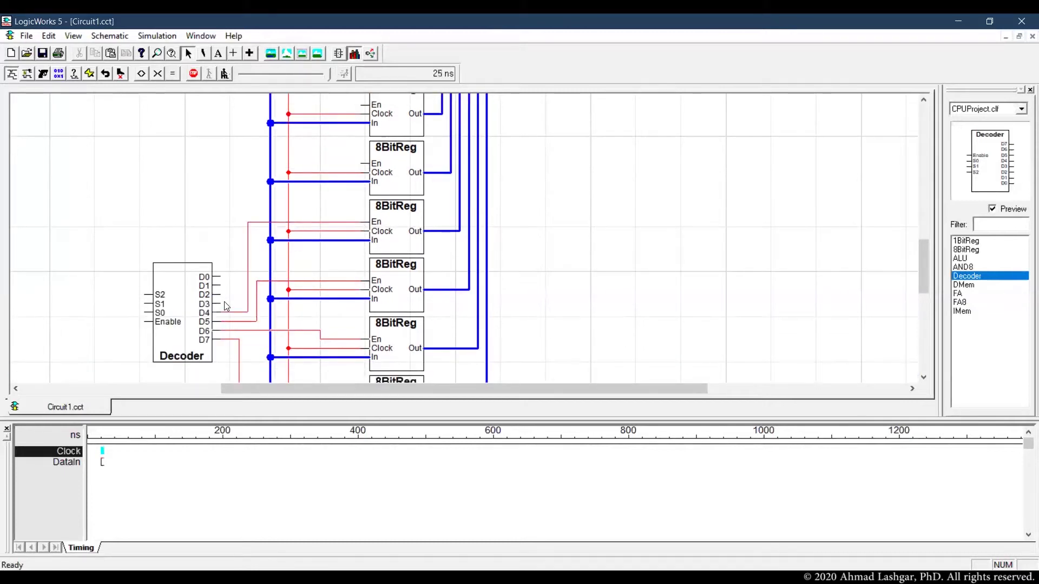
mouse_move(361, 163)
left_mouse_down()
mouse_move(239, 249)
mouse_move(220, 304)
mouse_move(166, 287)
left_mouse_up()
- Wire Decoder outputs D2, D1 and D0 to the En inputs of the top three registers, with D0 going to the highest
scroll(169, 246, "up", 1)
mouse_move(361, 186)
left_mouse_down()
mouse_move(274, 188)
mouse_move(230, 344)
left_mouse_up()
left_click_drag(361, 128, 220, 282)
scroll(220, 282, "down", 1)
left_click_drag(203, 335, 230, 303)
left_click_drag(202, 326, 221, 241)
left_click_drag(202, 318, 207, 154)
scroll(208, 154, "up", 2)
left_click_drag(362, 110, 207, 244)
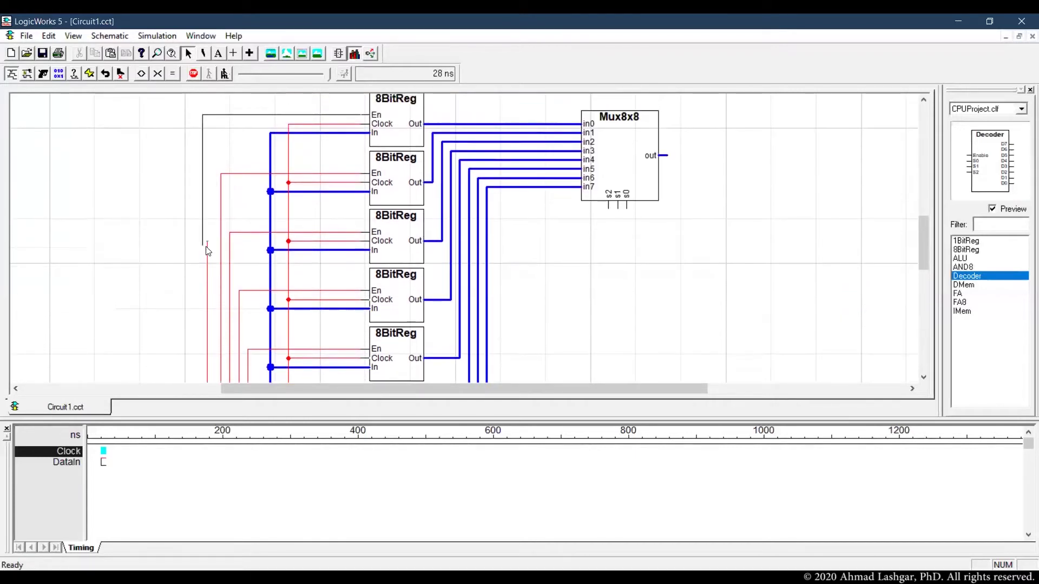
- Draw a wire out to the left from the Decoder's Enable input and name it WriteEnable
scroll(561, 259, "down", 4)
scroll(127, 195, "down", 1)
left_click_drag(123, 274, 59, 273)
right_click(81, 273)
left_click(108, 309)
type("WriteEnable")
key("Return")
- Extend the Clock and DataIn lines left to line up with the WriteEnable wire and move their labels there
left_click(180, 285)
left_click_drag(180, 285, 59, 291)
left_click_drag(171, 313, 58, 314)
left_click_drag(216, 310, 72, 305)
- Draw separate wires out to the left from the Decoder's S2, S1 and S0 inputs
scroll(83, 229, "up", 1)
mouse_move(127, 232)
left_mouse_down()
mouse_move(105, 188)
mouse_move(63, 187)
mouse_move(100, 213)
mouse_move(58, 207)
left_mouse_up()
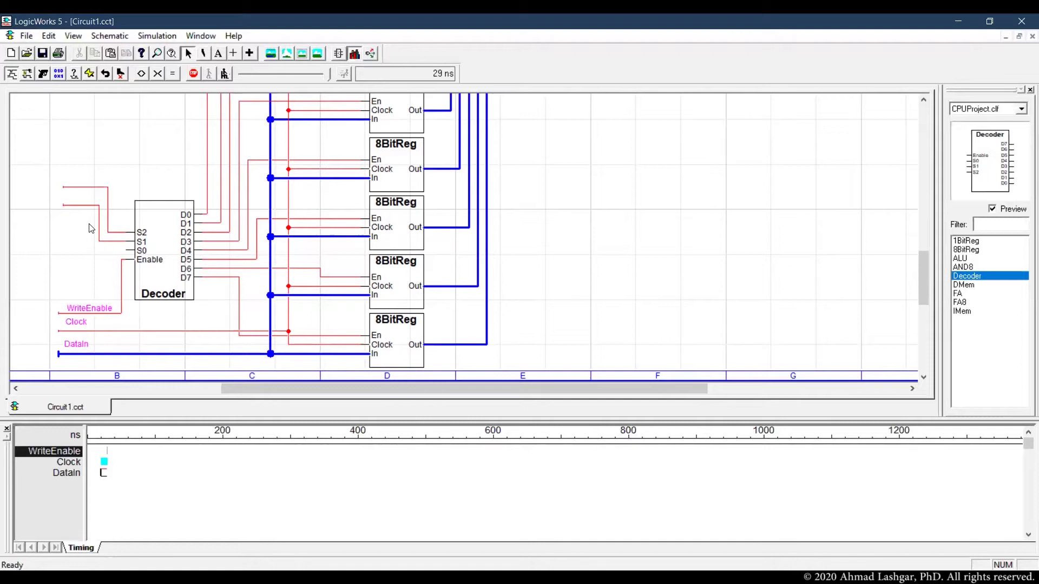
mouse_move(126, 256)
left_mouse_down()
mouse_move(93, 252)
mouse_move(92, 232)
mouse_move(67, 229)
mouse_move(81, 230)
mouse_move(86, 196)
mouse_move(88, 212)
left_mouse_up()
left_click(83, 199)
left_click(105, 179)
left_click_drag(55, 165, 125, 254)
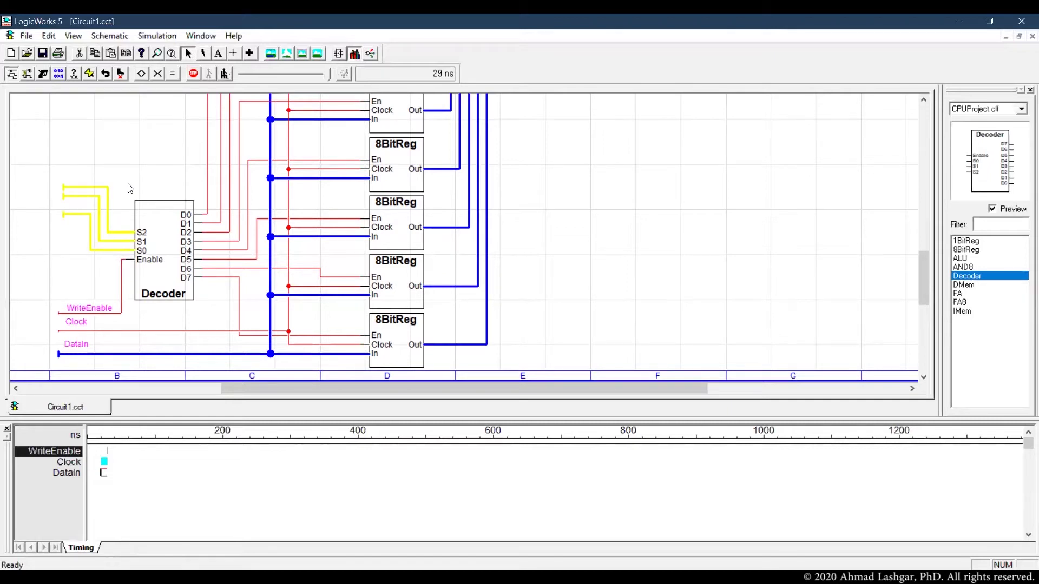
left_click(135, 171)
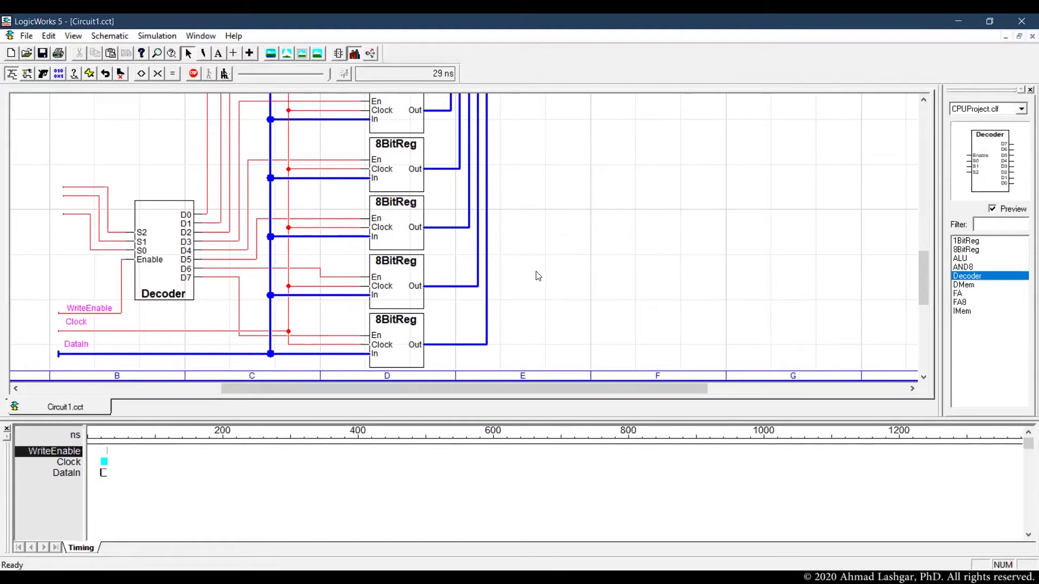
- Examine the Decoder's write-select wiring and the unconnected s2, s1 and s0 select inputs of the Mux8x8
scroll(539, 276, "up", 8)
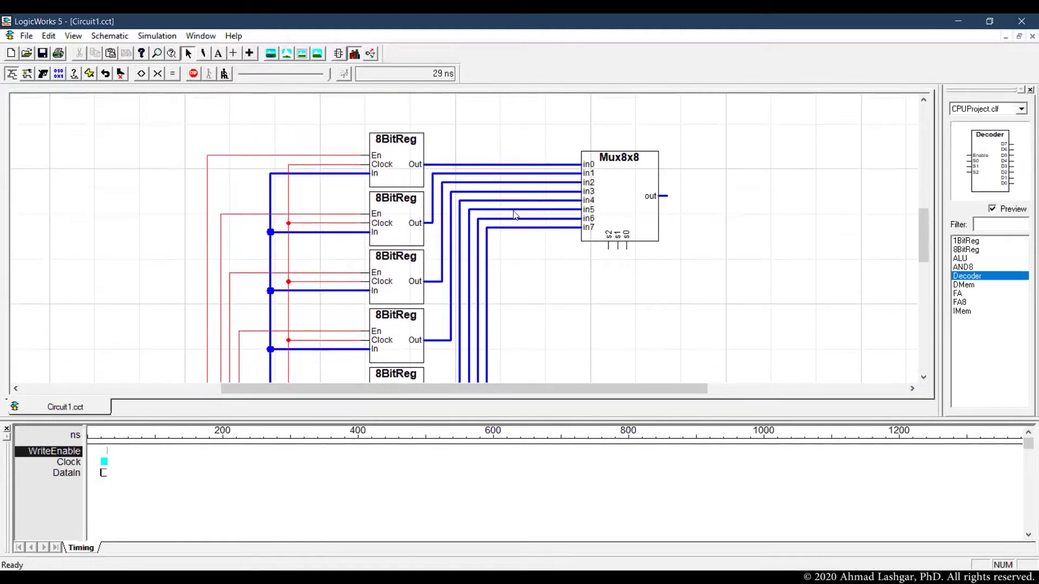
scroll(529, 283, "down", 4)
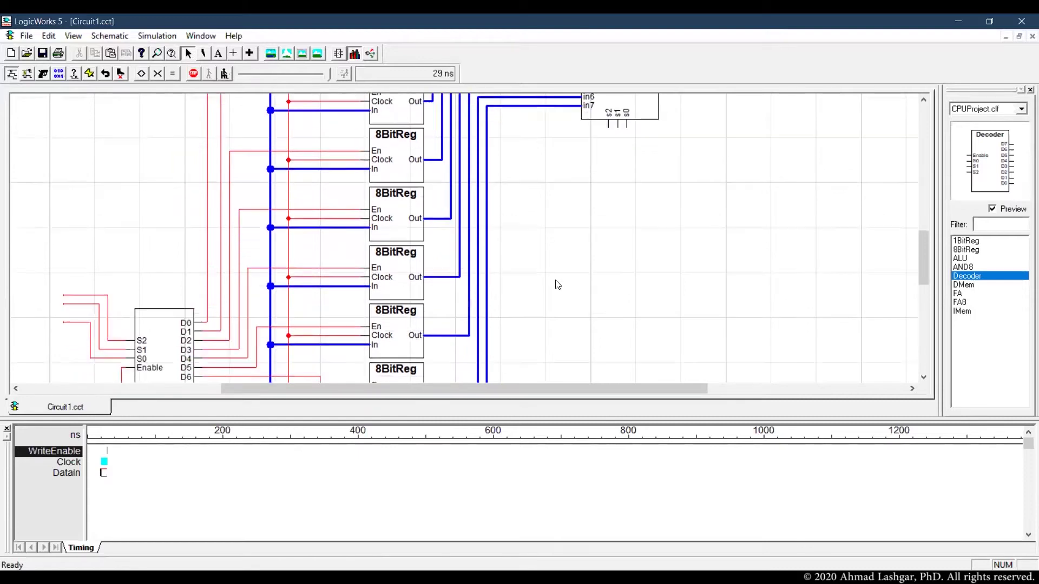
scroll(558, 285, "down", 5)
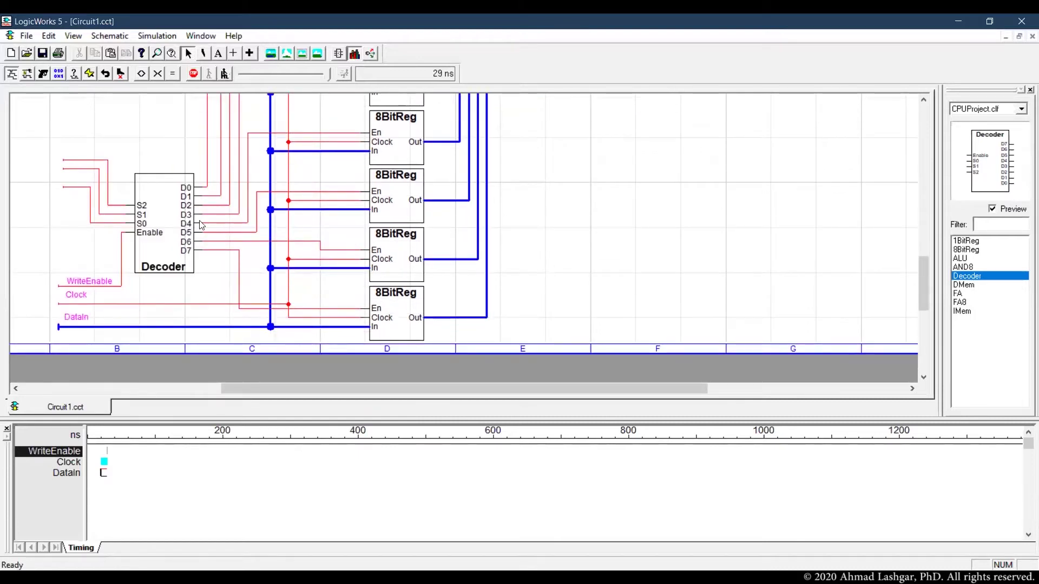
left_click(145, 222)
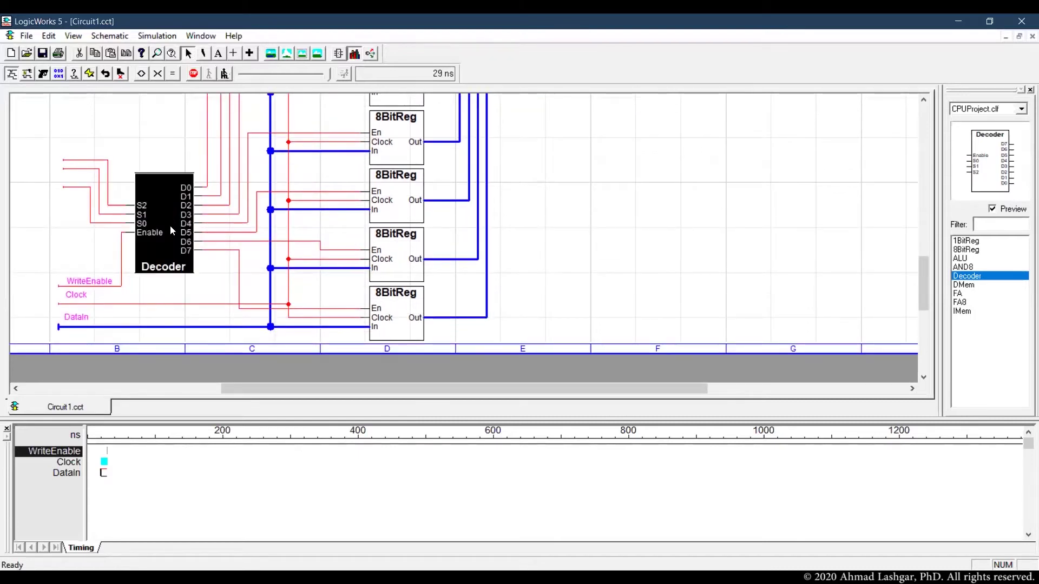
scroll(479, 233, "up", 8)
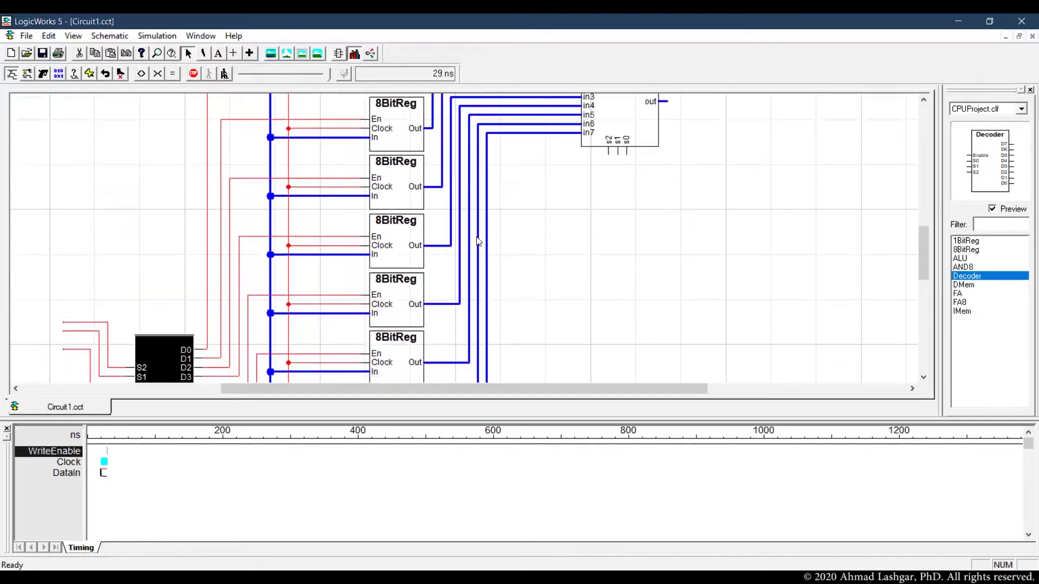
left_click(621, 166)
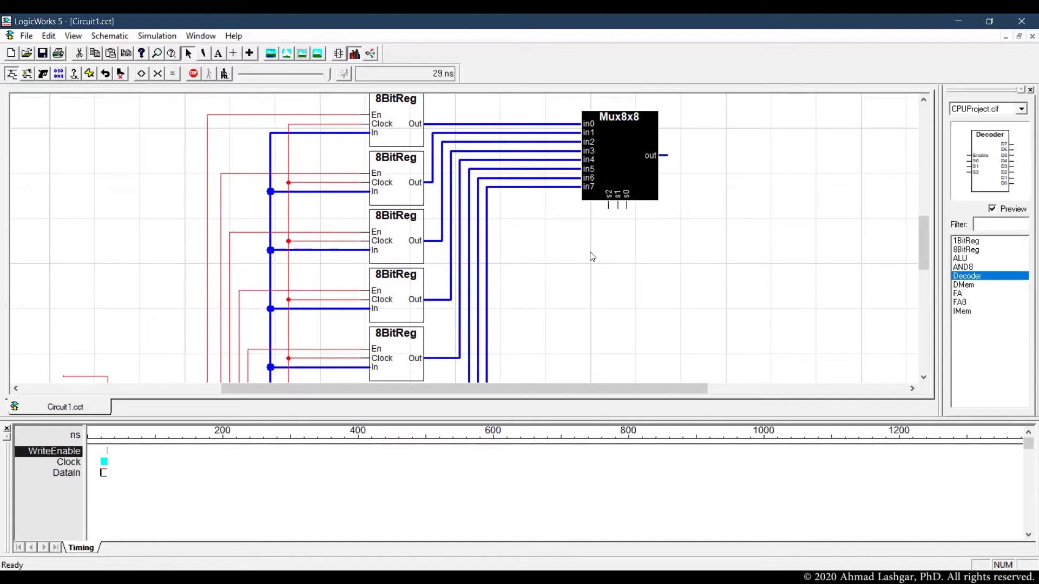
left_click(609, 213)
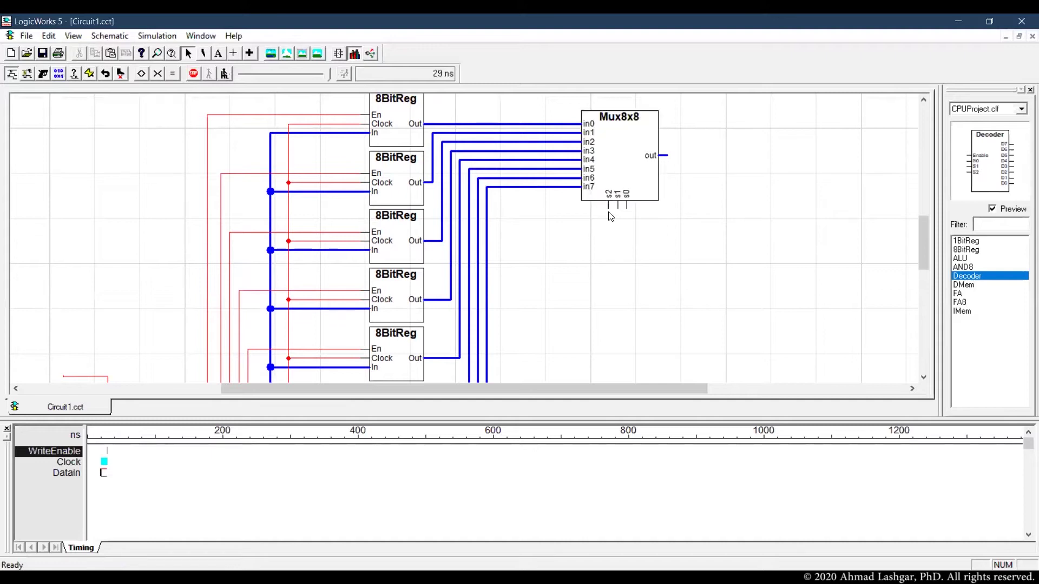
- Draw separate wires from the Mux8x8's s2, s1 and s0 inputs down and out to the left
left_click(609, 214)
mouse_move(608, 207)
left_mouse_down()
mouse_move(605, 262)
mouse_move(582, 227)
mouse_move(619, 232)
mouse_move(599, 255)
mouse_move(582, 246)
left_mouse_up()
mouse_move(628, 211)
left_mouse_down()
mouse_move(629, 263)
mouse_move(600, 275)
mouse_move(582, 263)
left_mouse_up()
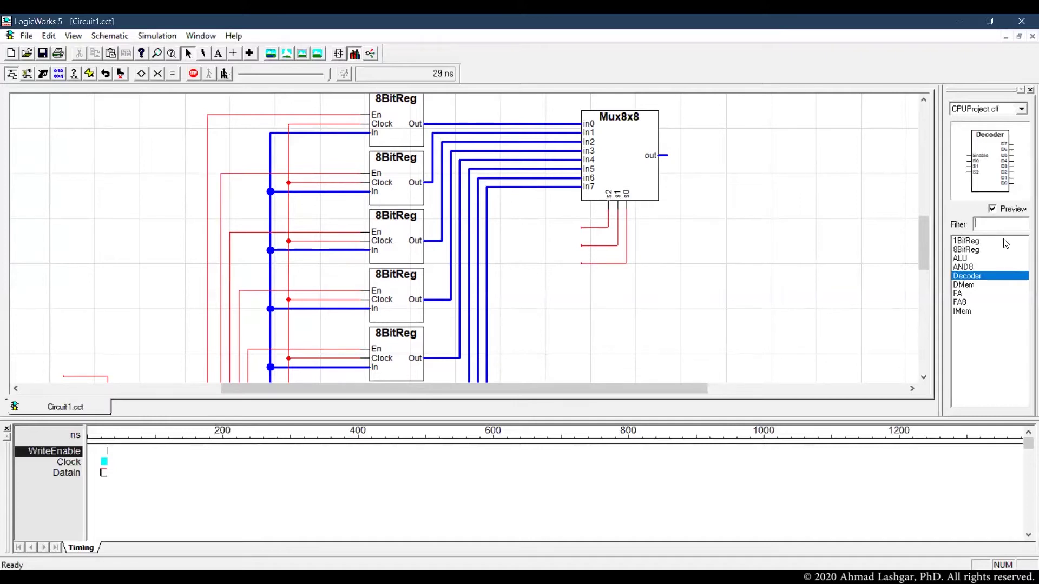
- Find the Clock device across all libraries and place it at the left end of the Clock line
left_click(991, 111)
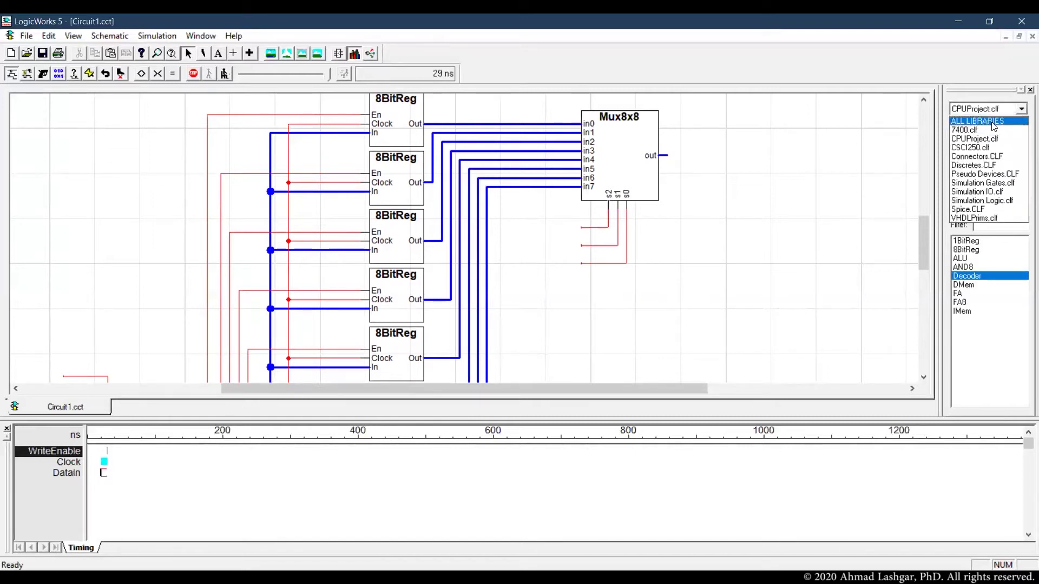
left_click(994, 123)
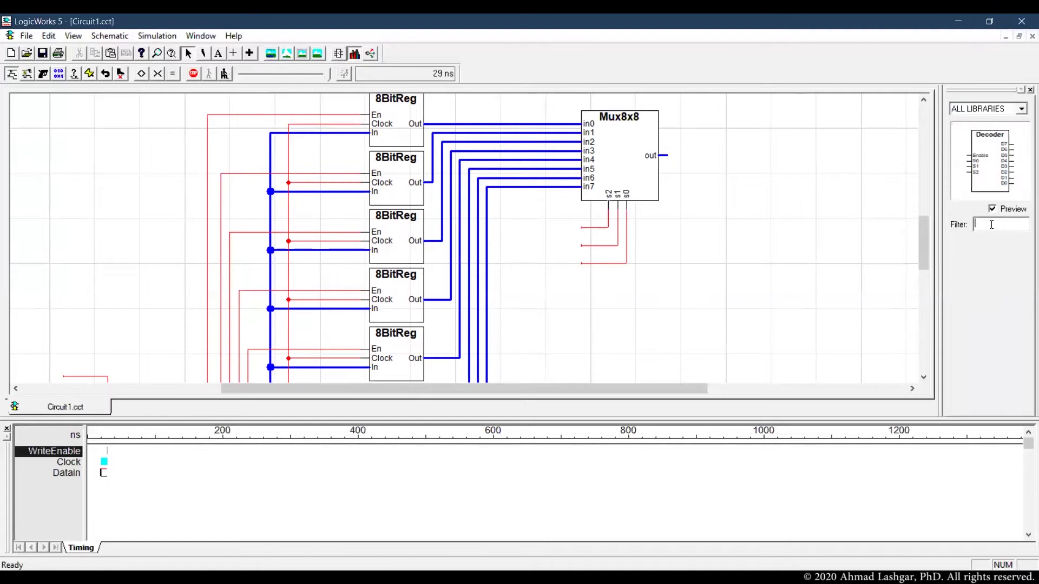
scroll(651, 317, "down", 1)
scroll(651, 318, "down", 4)
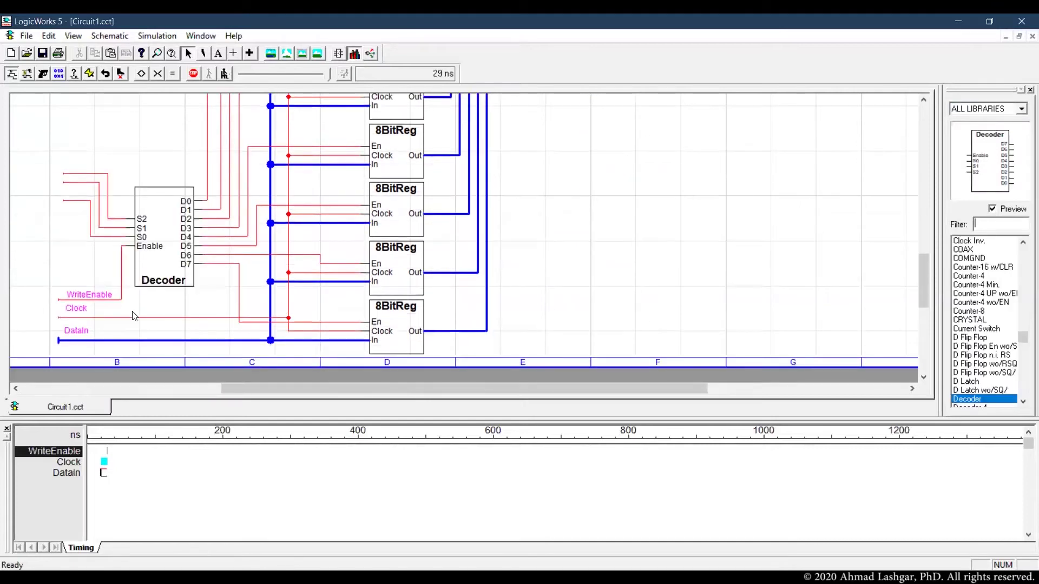
left_click(70, 319)
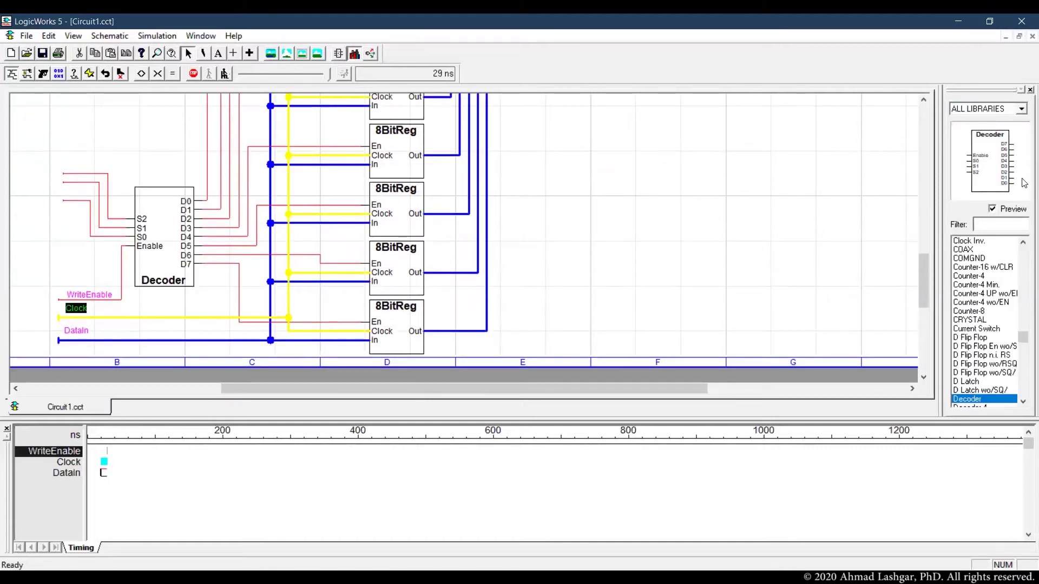
left_click(988, 223)
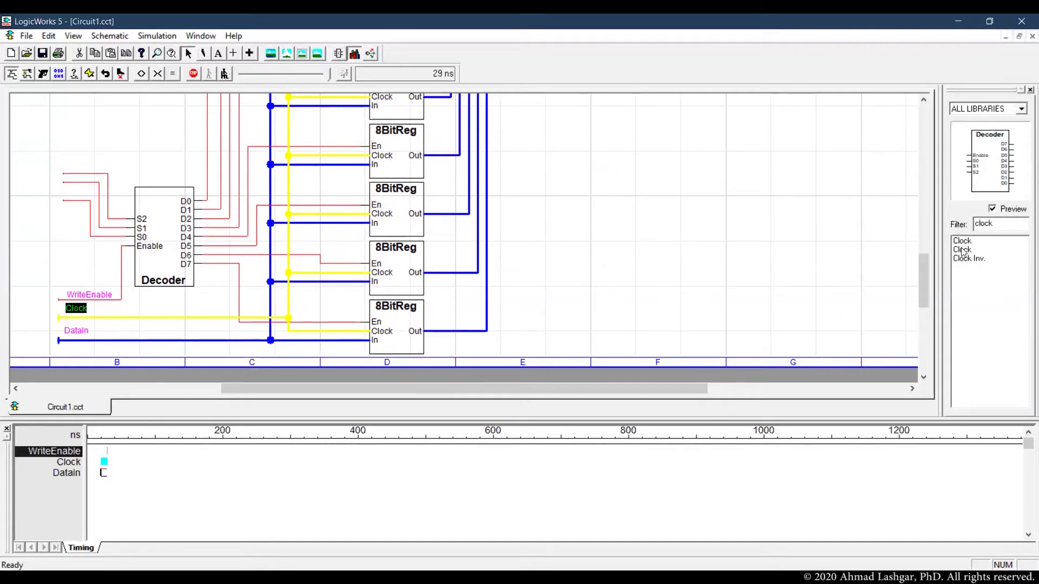
left_click(968, 246)
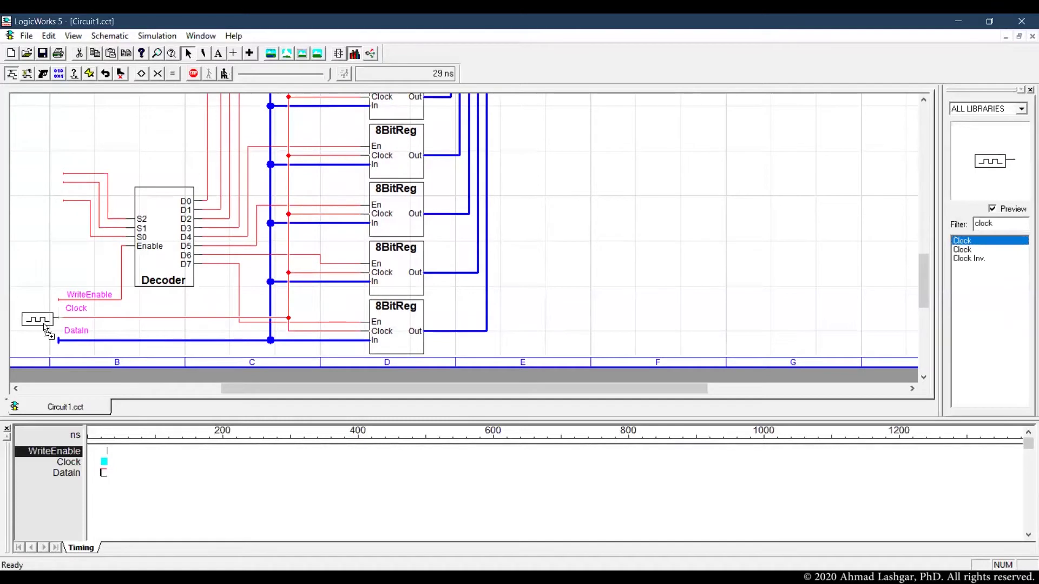
left_click(31, 333)
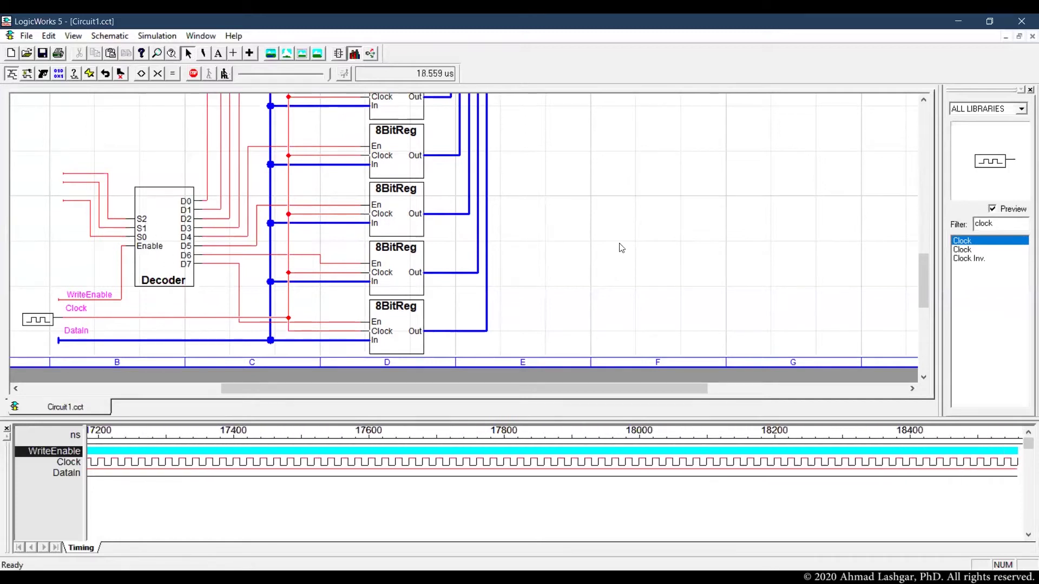
- Attach a Binary Switch to each of the Decoder's S2, S1 and S0 wires, spacing the S1 and S0 wires farther apart
left_click_drag(1009, 223, 965, 220)
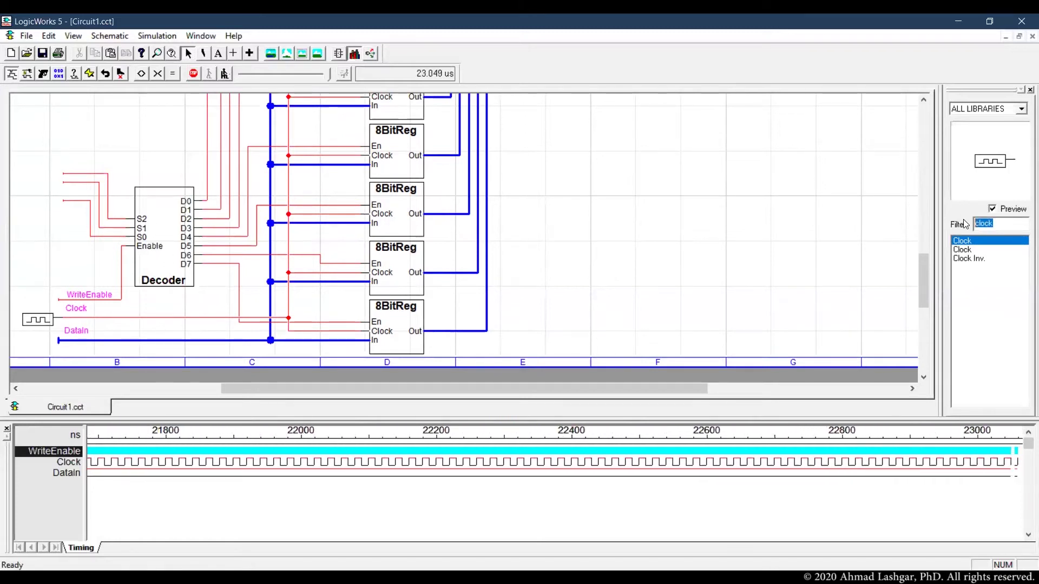
type("bina")
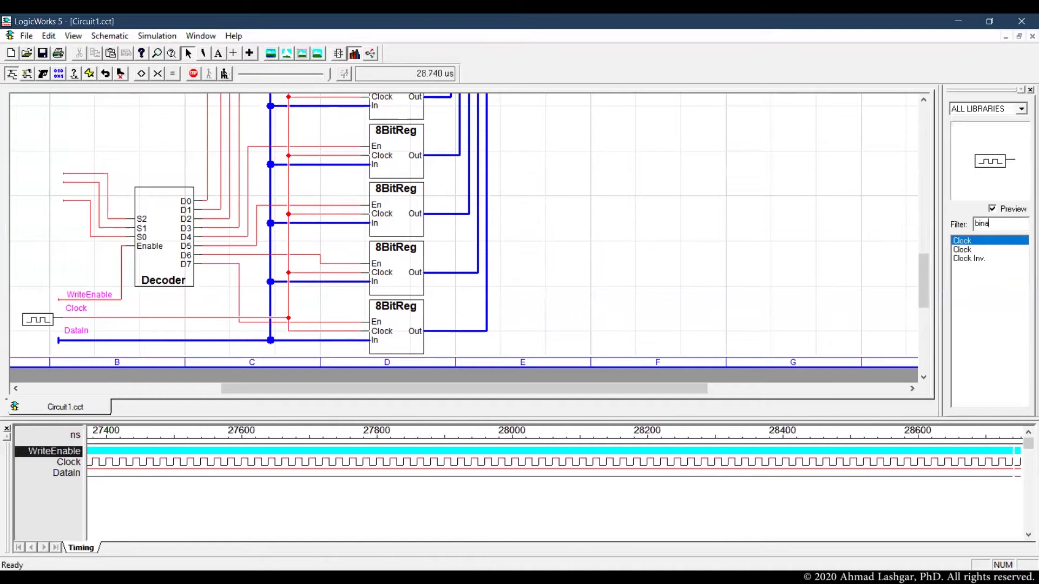
left_click(974, 250)
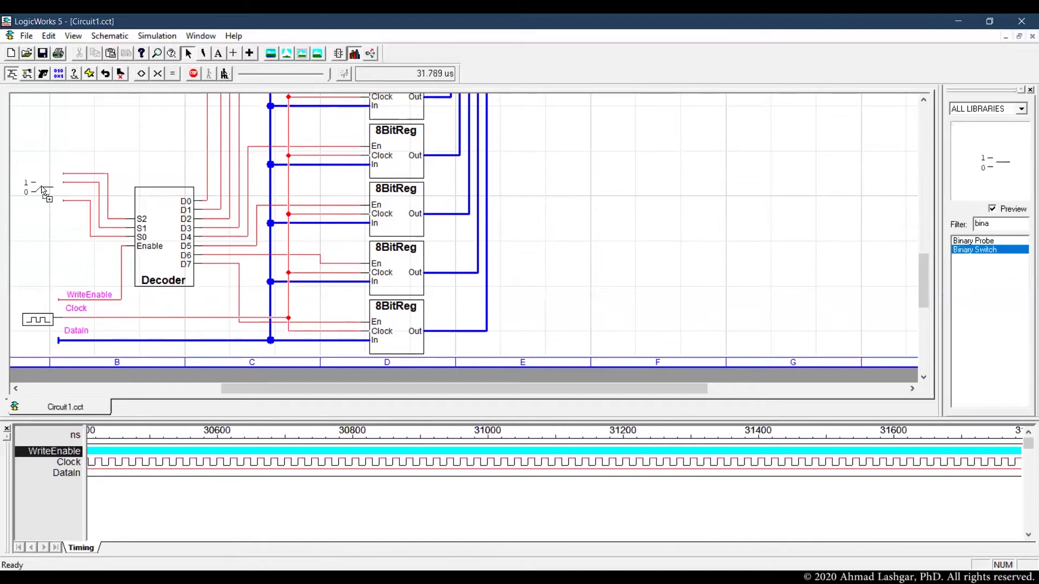
left_click(52, 176)
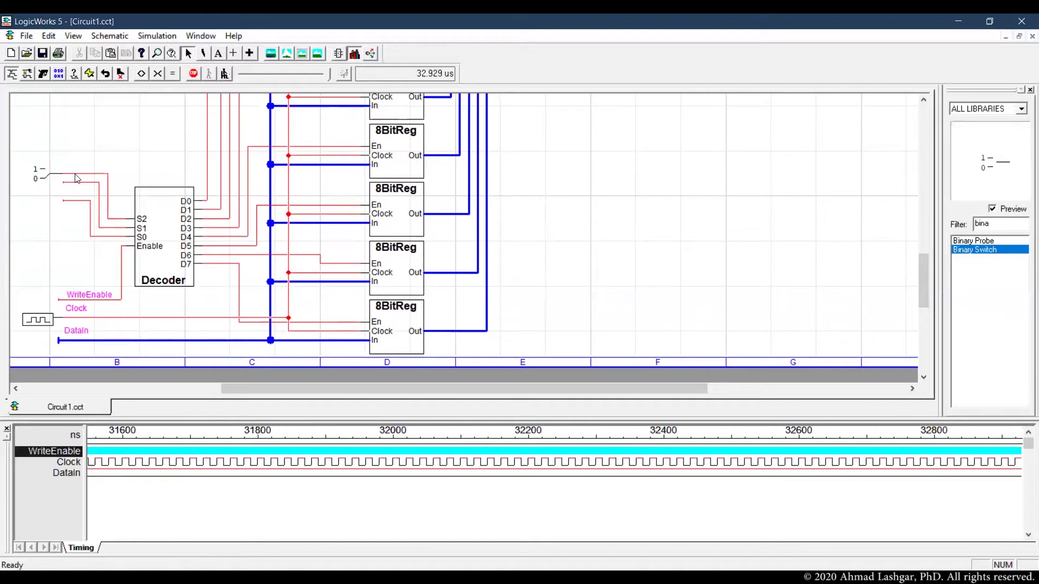
mouse_move(75, 200)
left_mouse_down()
mouse_move(81, 230)
mouse_move(78, 201)
left_mouse_up()
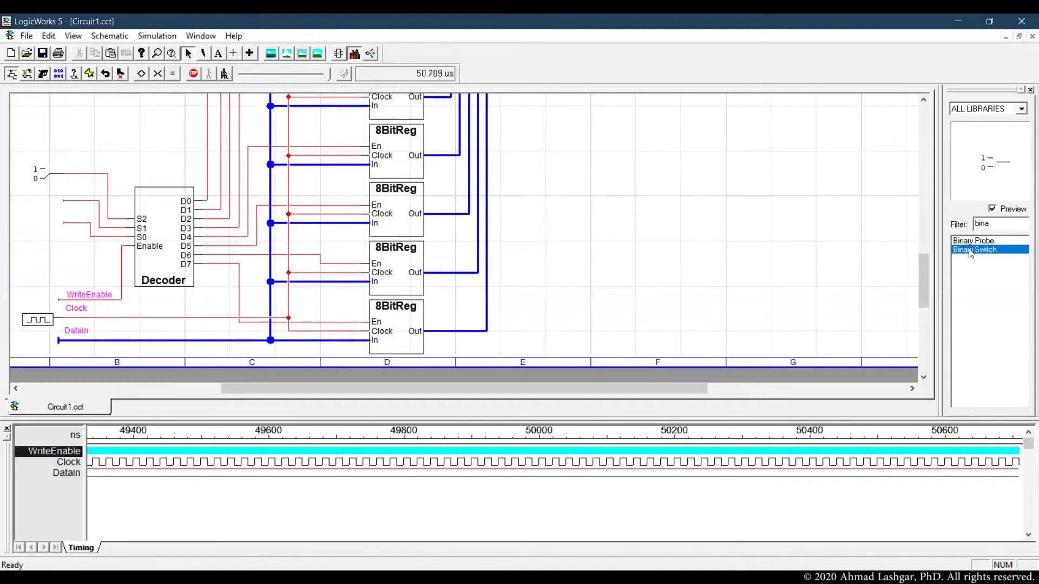
left_click(968, 249)
left_click(54, 204)
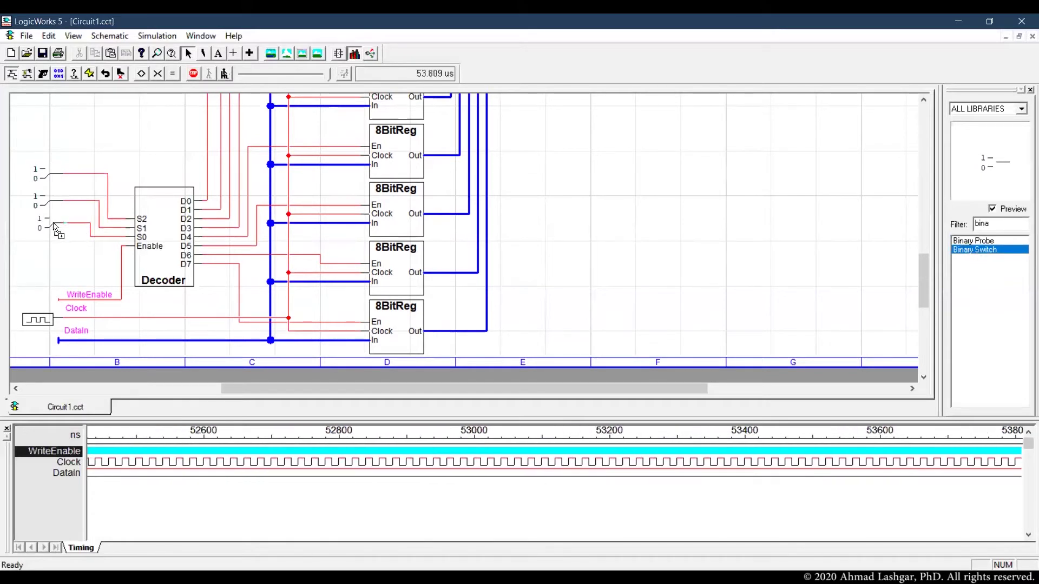
left_click(55, 223)
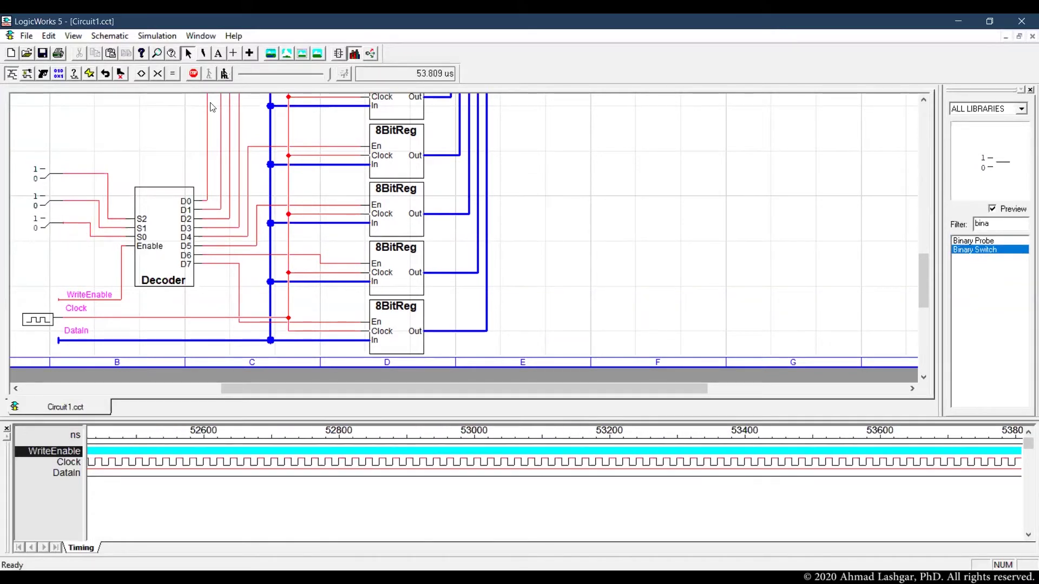
- Stop the simulation, raise the WriteEnable wire away from the Clock line and attach a Binary Switch to its left end
left_click(194, 73)
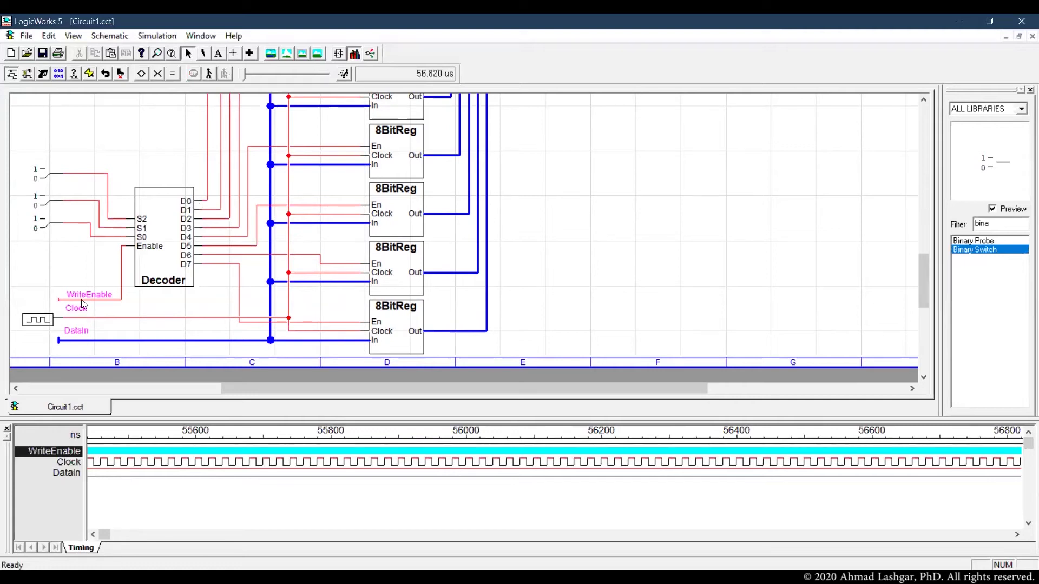
left_click_drag(83, 299, 82, 285)
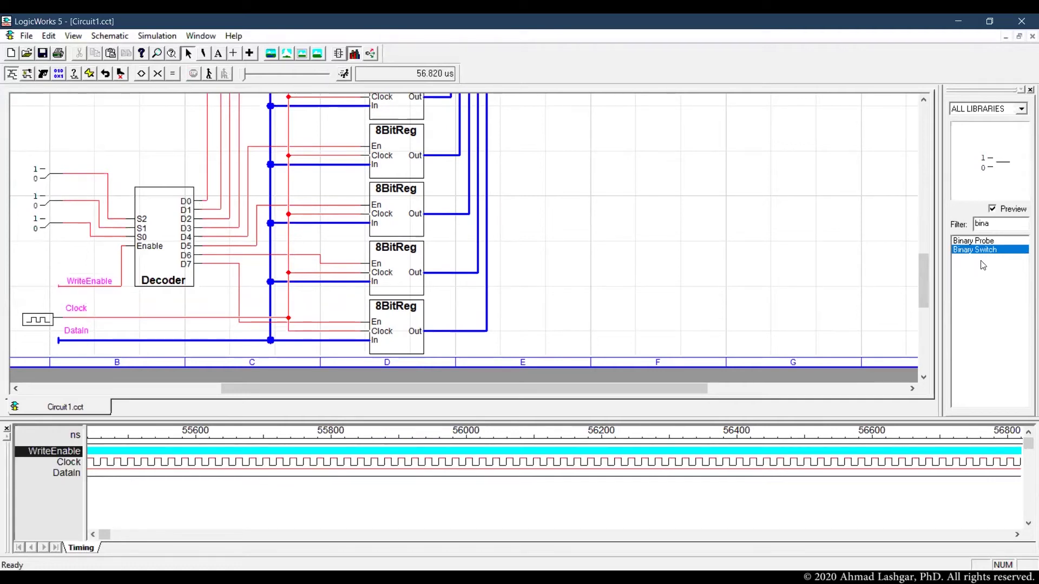
left_click(31, 281)
- Space out the Mux8x8's select wires and attach a Binary Switch to each of s2, s1 and s0
scroll(432, 265, "down", 1)
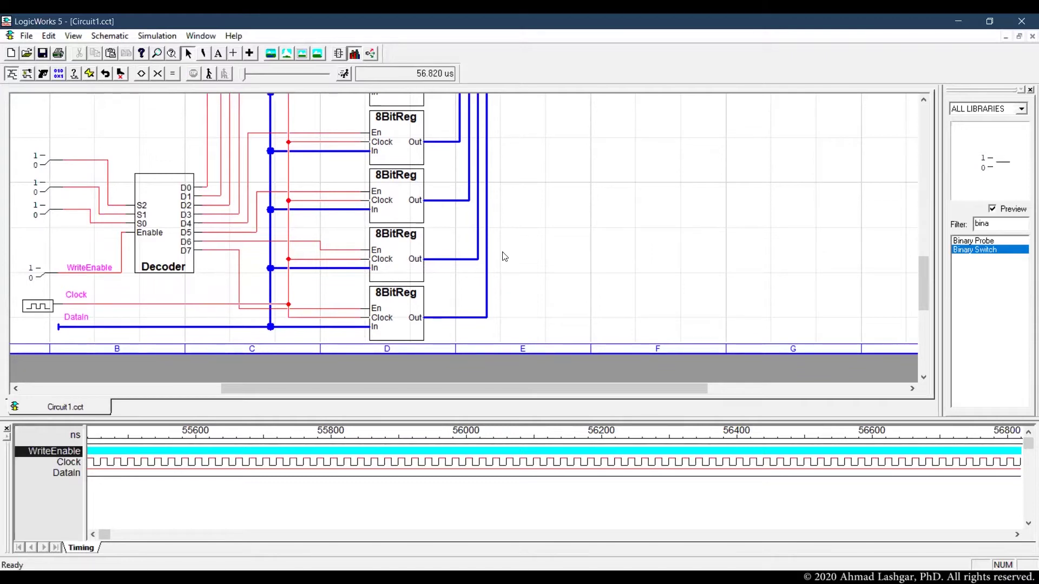
scroll(505, 256, "up", 8)
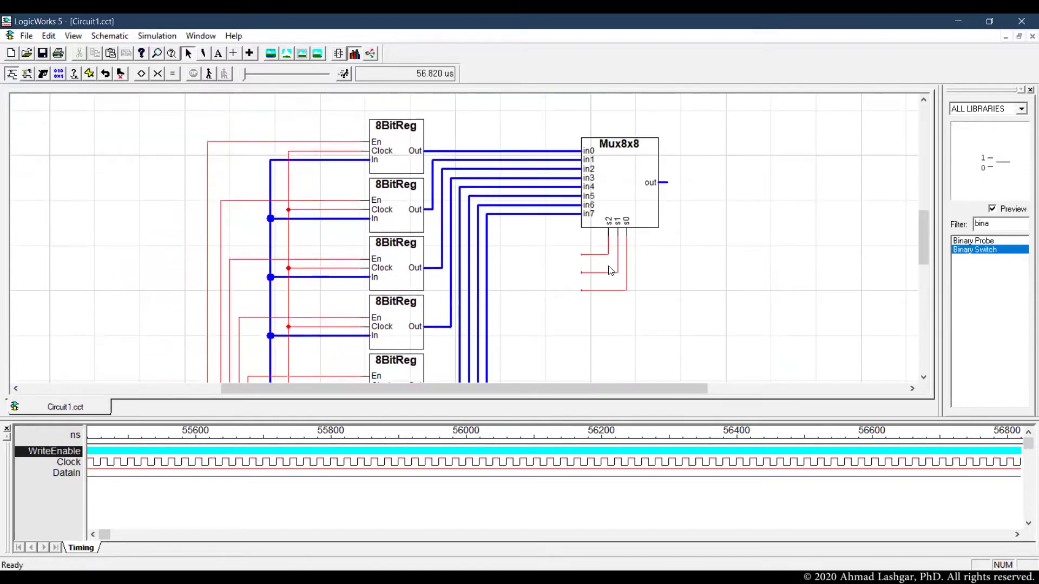
left_click_drag(605, 293, 592, 313)
left_click(569, 256)
left_click(974, 251)
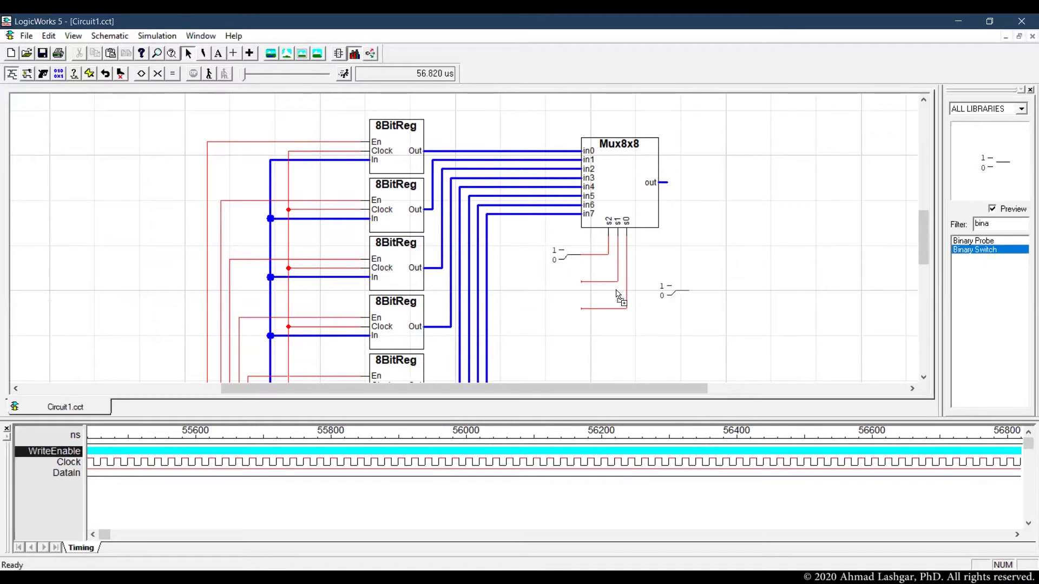
left_click(569, 291)
left_click(571, 317)
- Turn on the display of signal values in the schematic and run the simulation at full speed
scroll(621, 339, "down", 5)
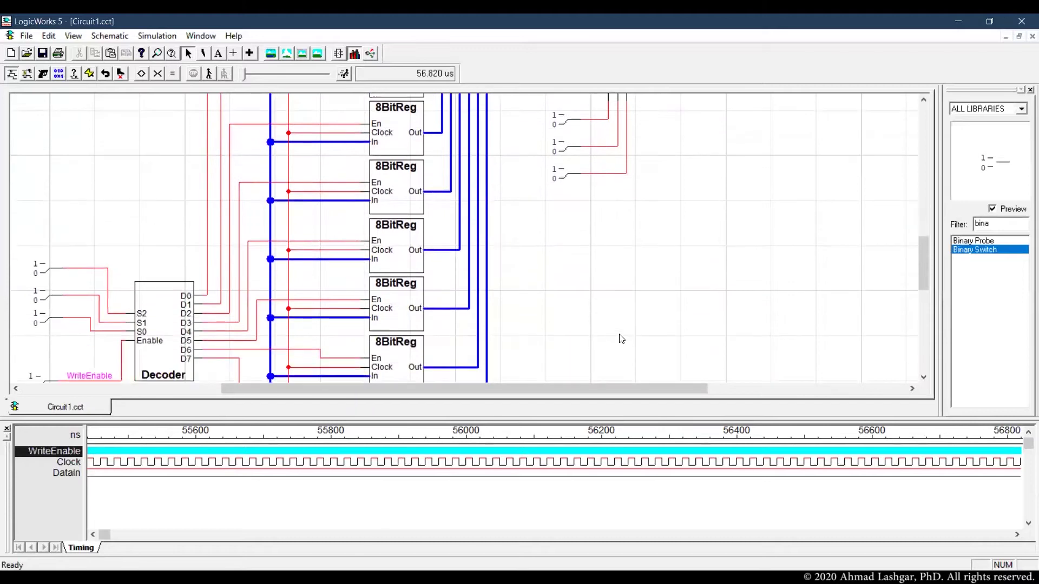
scroll(621, 339, "down", 1)
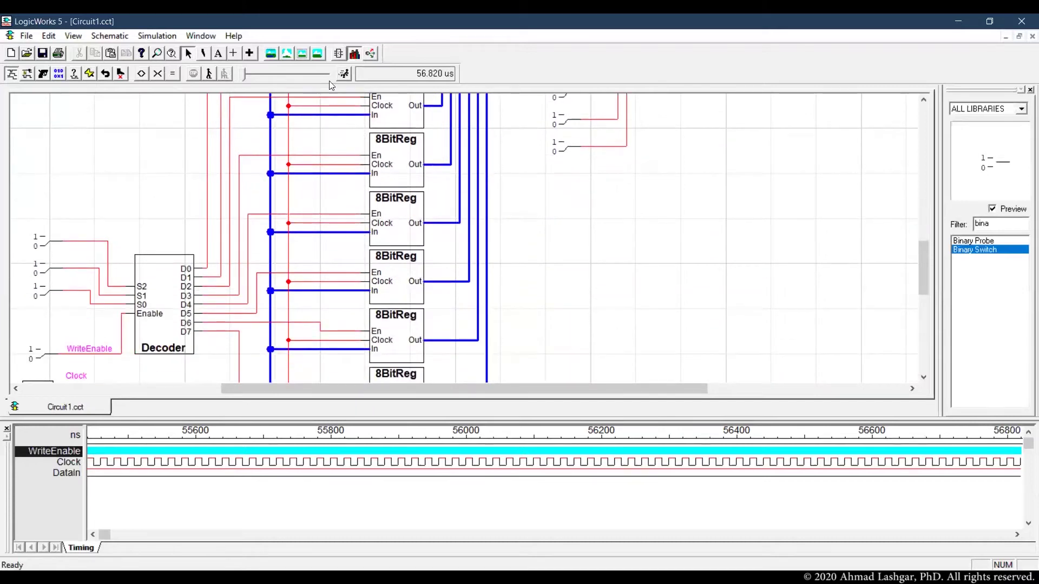
left_click(153, 38)
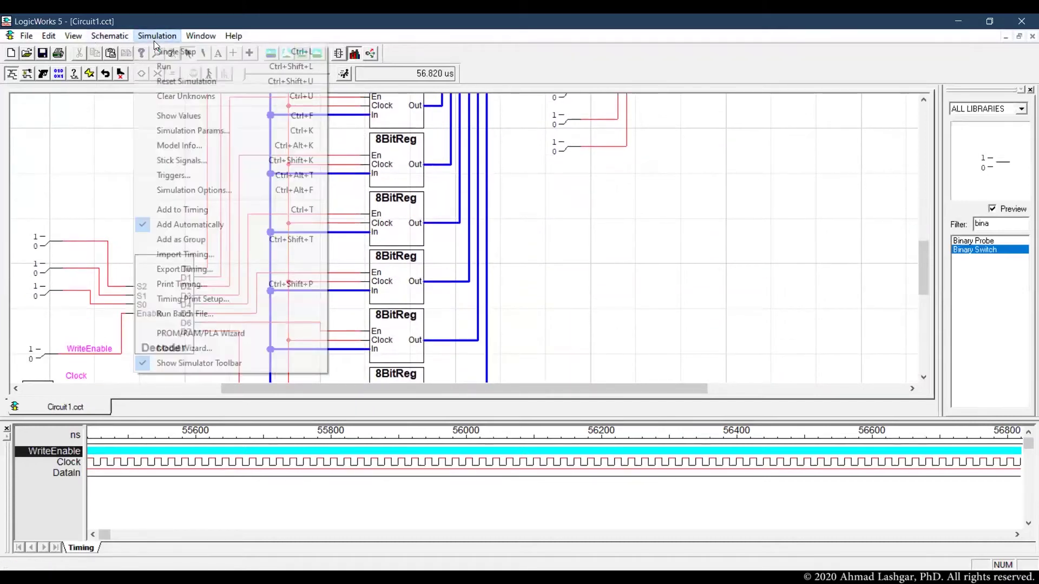
left_click(190, 112)
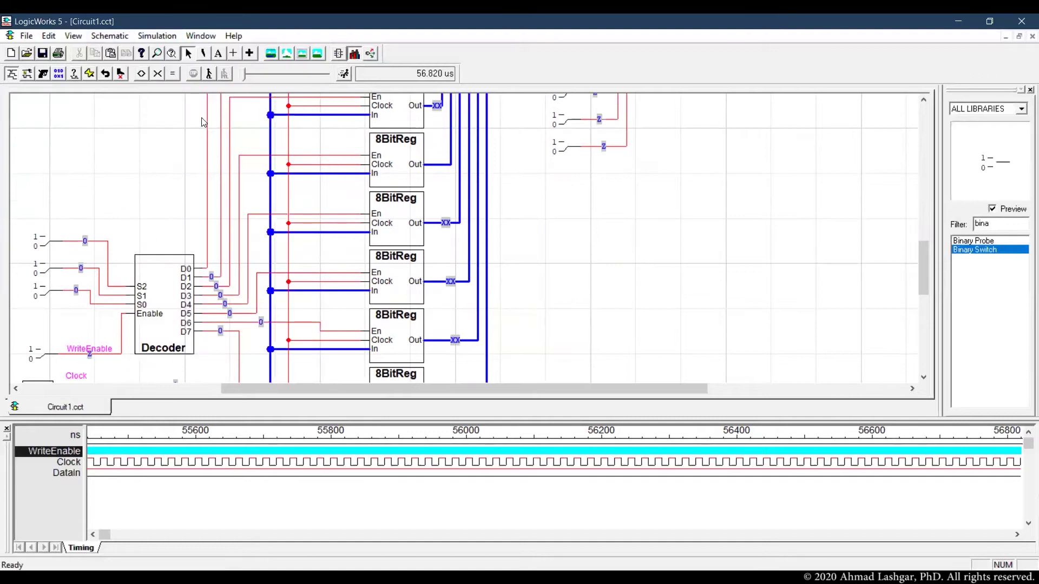
left_click(342, 74)
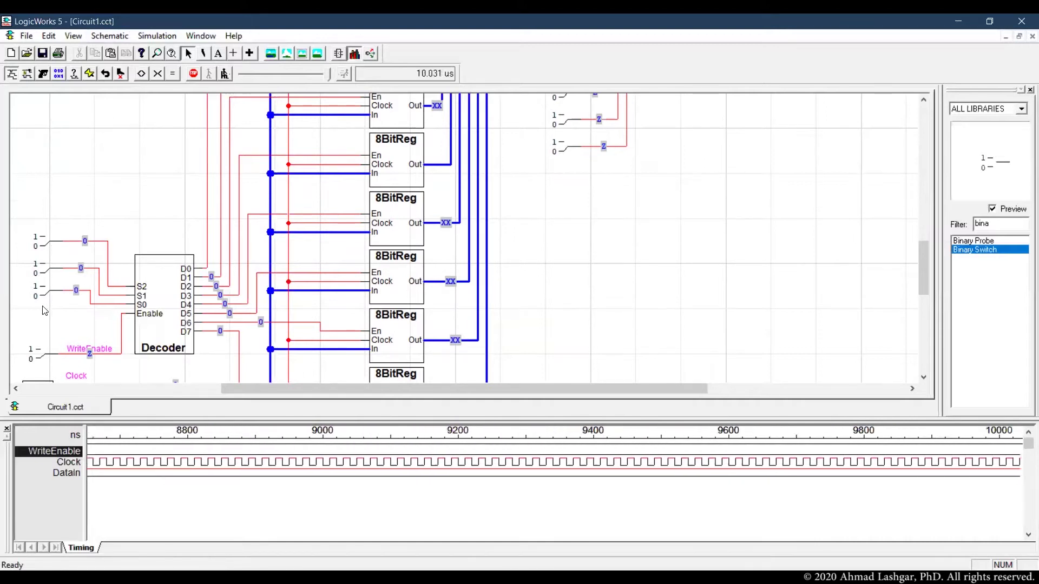
- Stop the simulation and move the left section of the DataIn bus lower, away from the Clock line
scroll(156, 327, "down", 3)
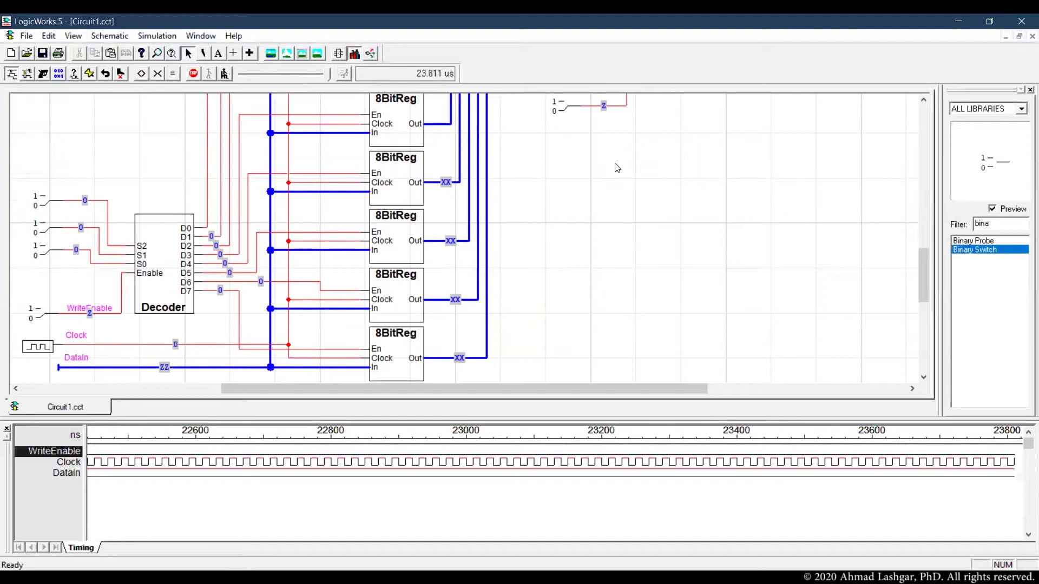
scroll(617, 165, "up", 5)
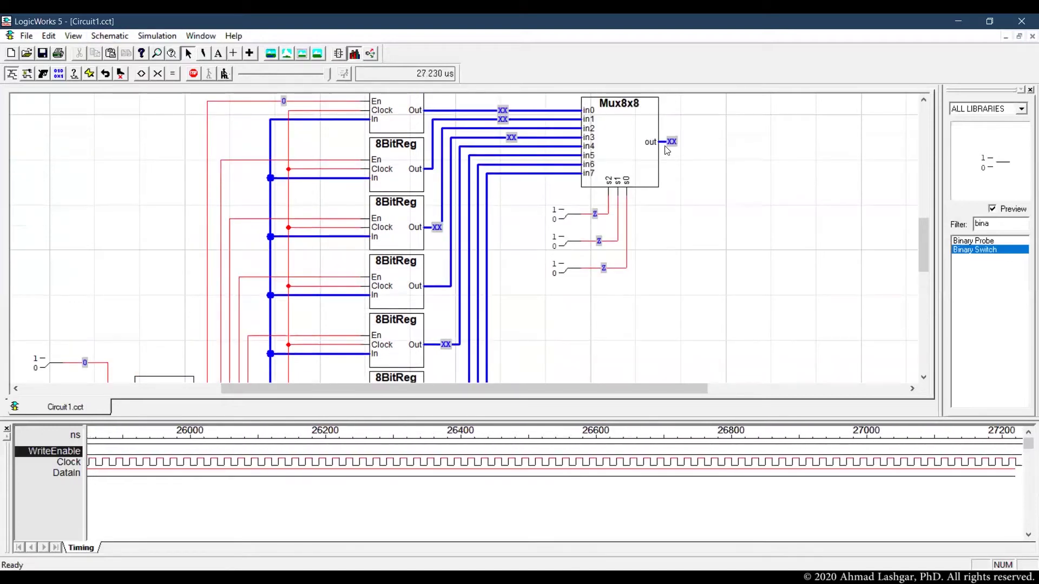
scroll(666, 231, "down", 5)
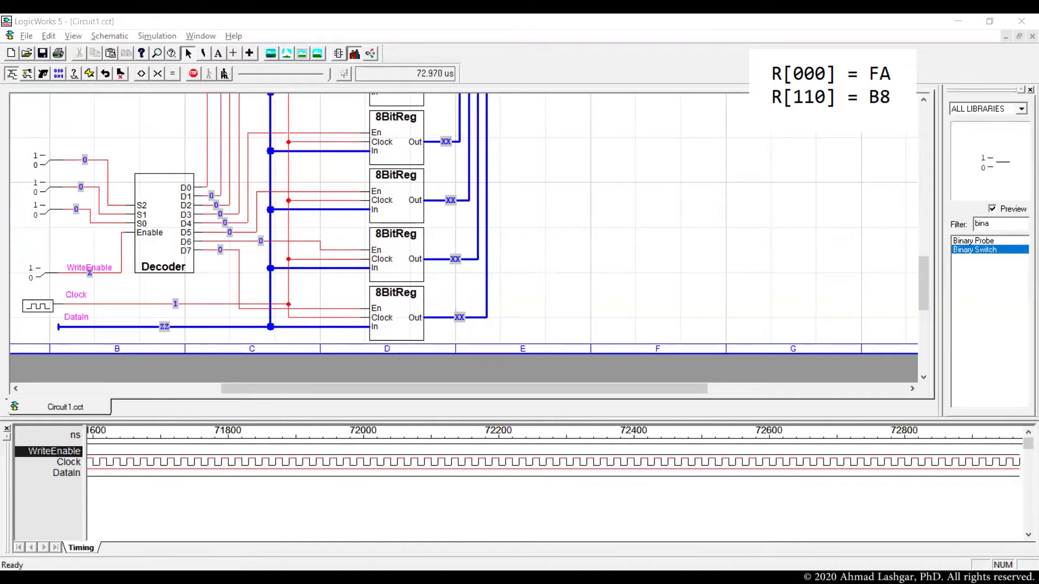
left_click(458, 230)
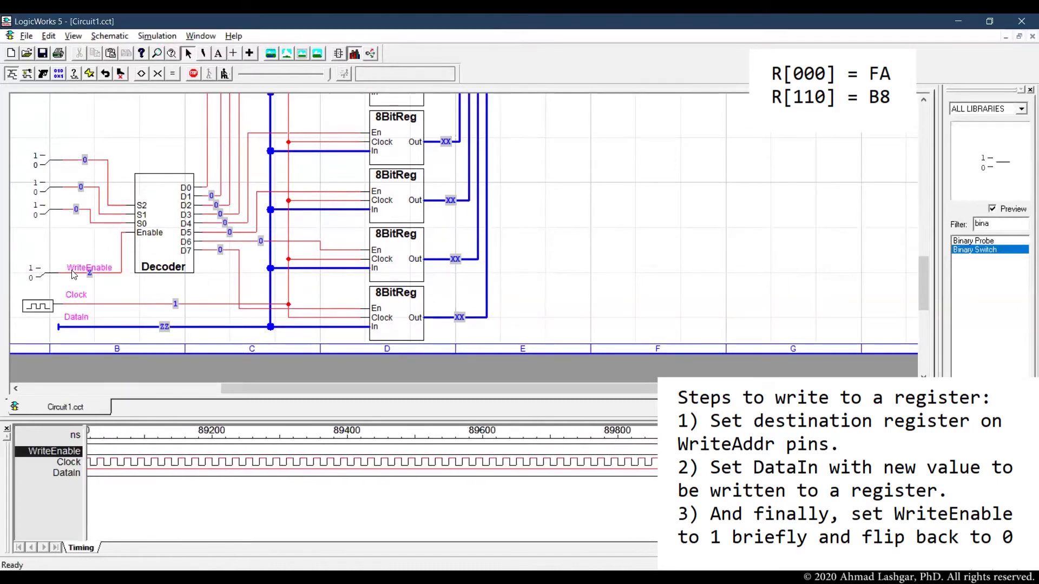
scroll(136, 217, "down", 3)
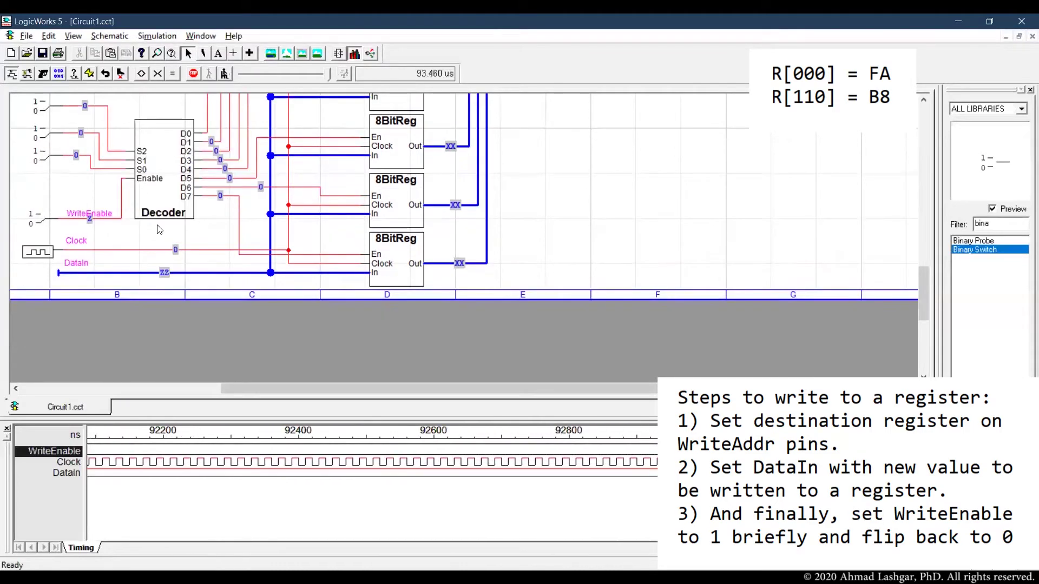
left_click(196, 73)
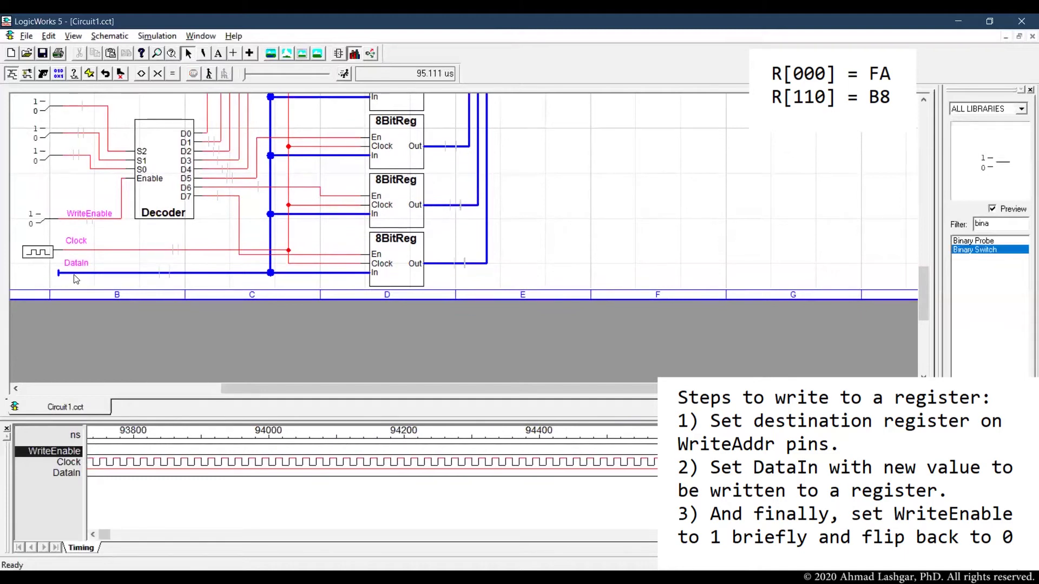
left_click_drag(74, 275, 83, 286)
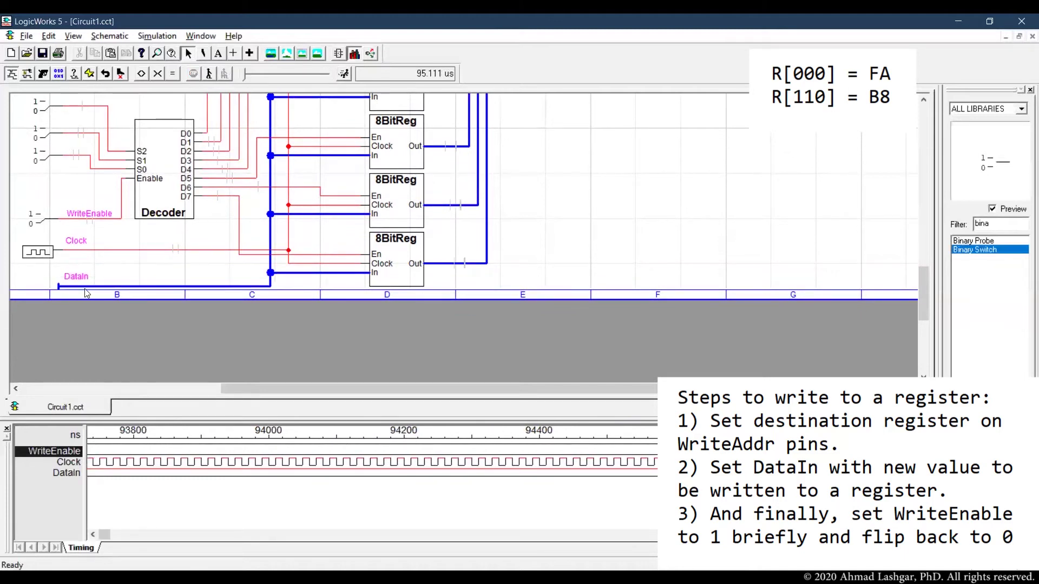
- Create a breakout of the DataIn bus with pins A7 to A0 and attach it to the bus's left end
right_click(89, 289)
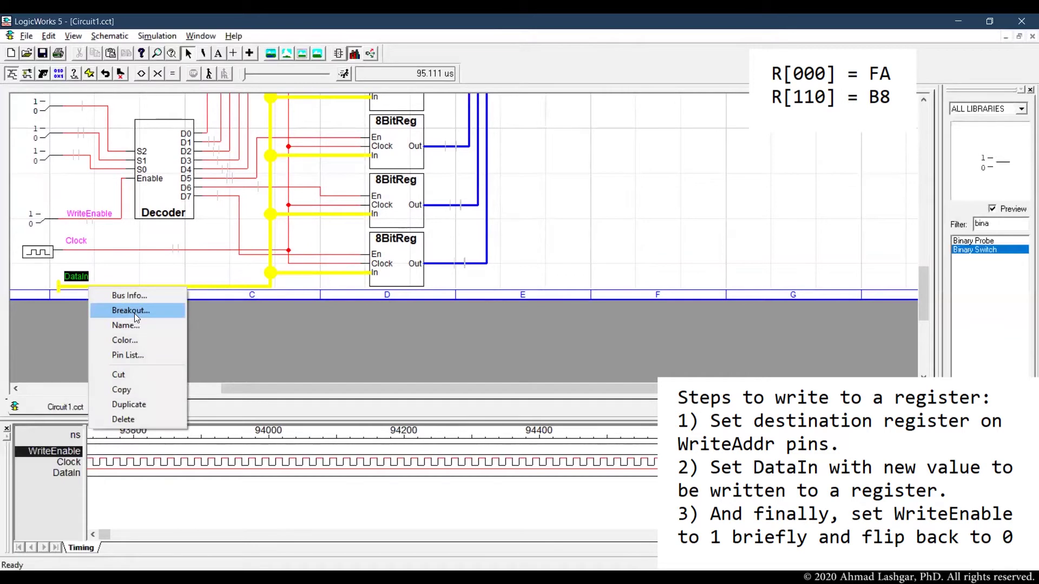
left_click(134, 311)
left_click(513, 354)
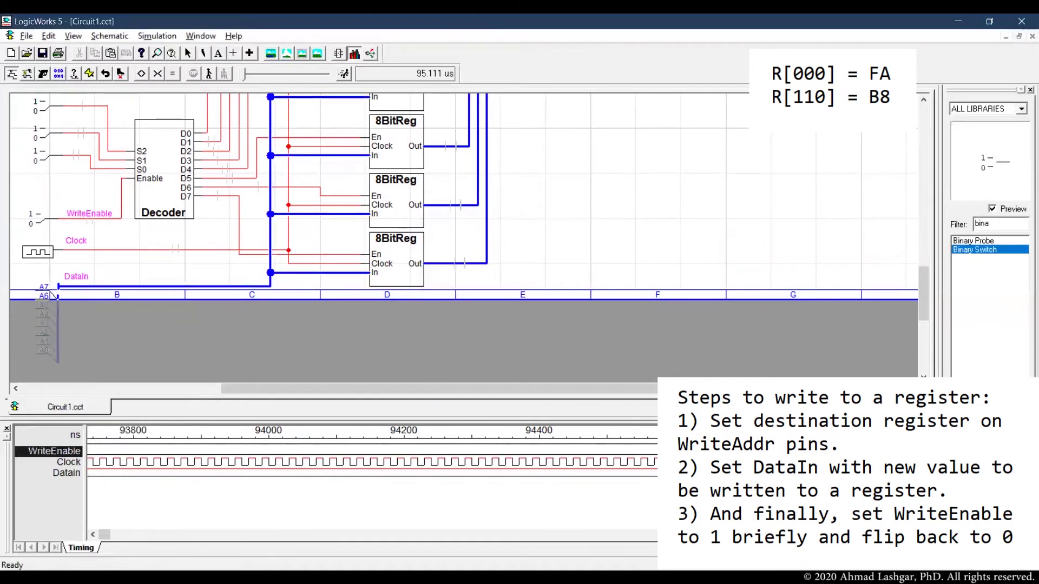
left_click(58, 287)
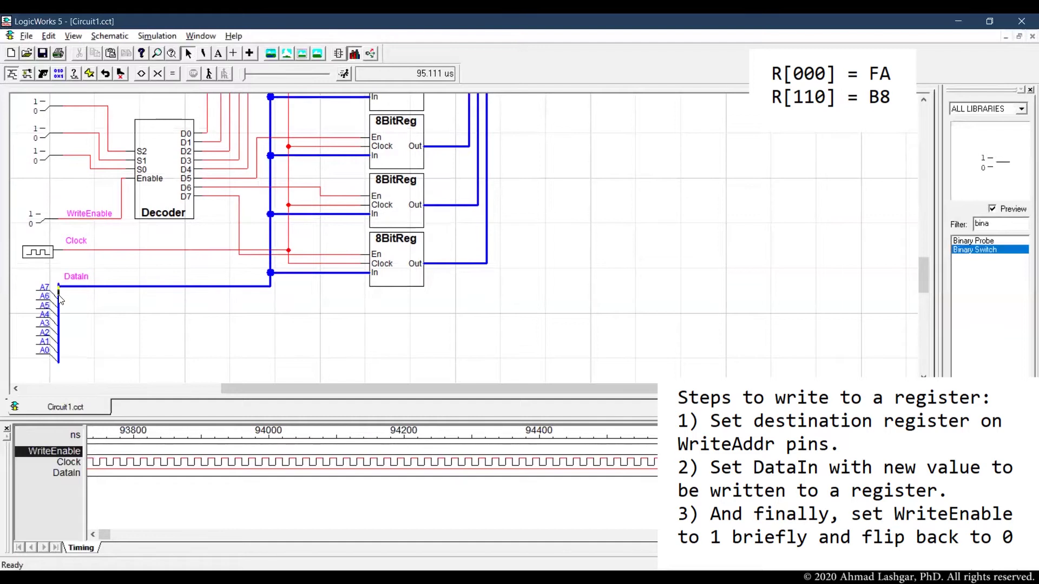
- Place a Hex Keyboard wo/STB beside the DataIn breakout and flip it so its pins face the breakout
left_click_drag(266, 388, 189, 387)
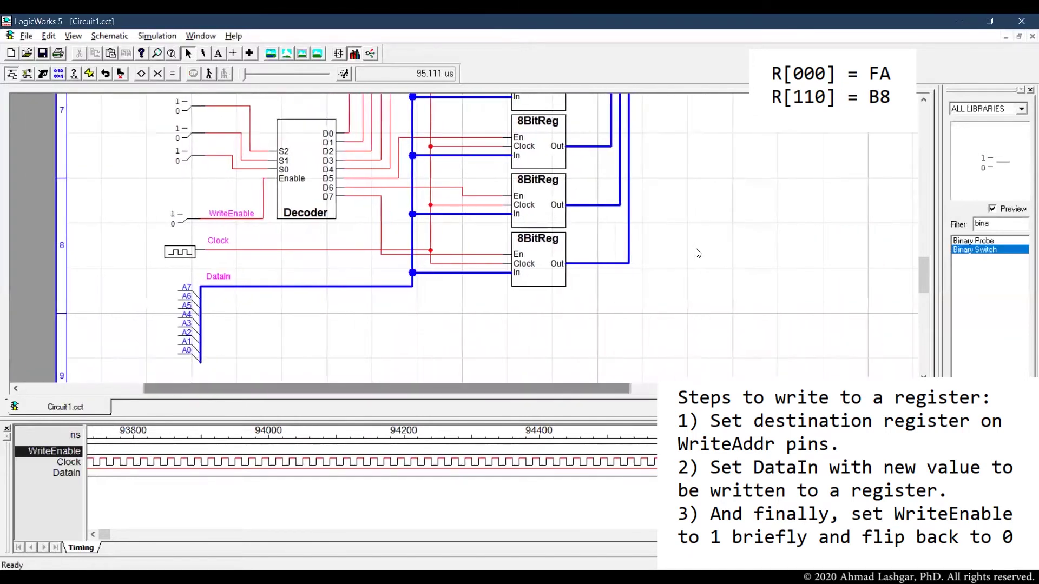
left_click(955, 218)
type("hex")
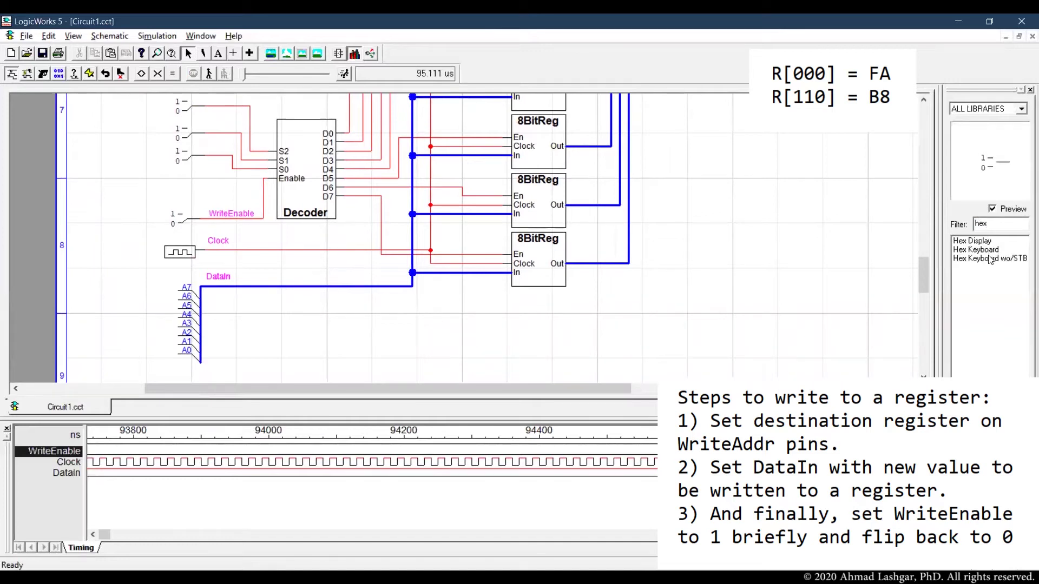
left_click(993, 260)
left_click(132, 305)
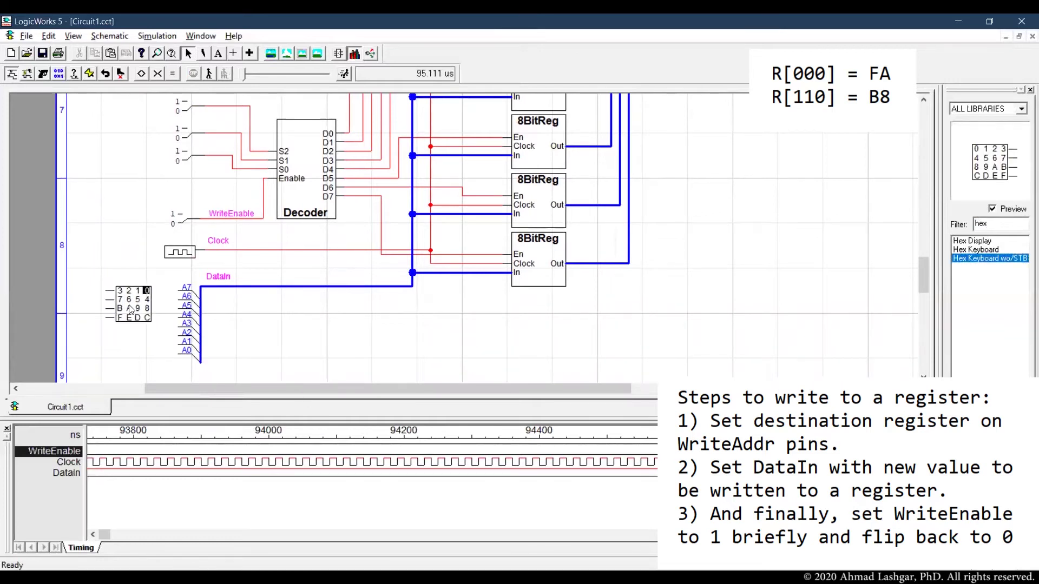
right_click(130, 307)
left_click(210, 390)
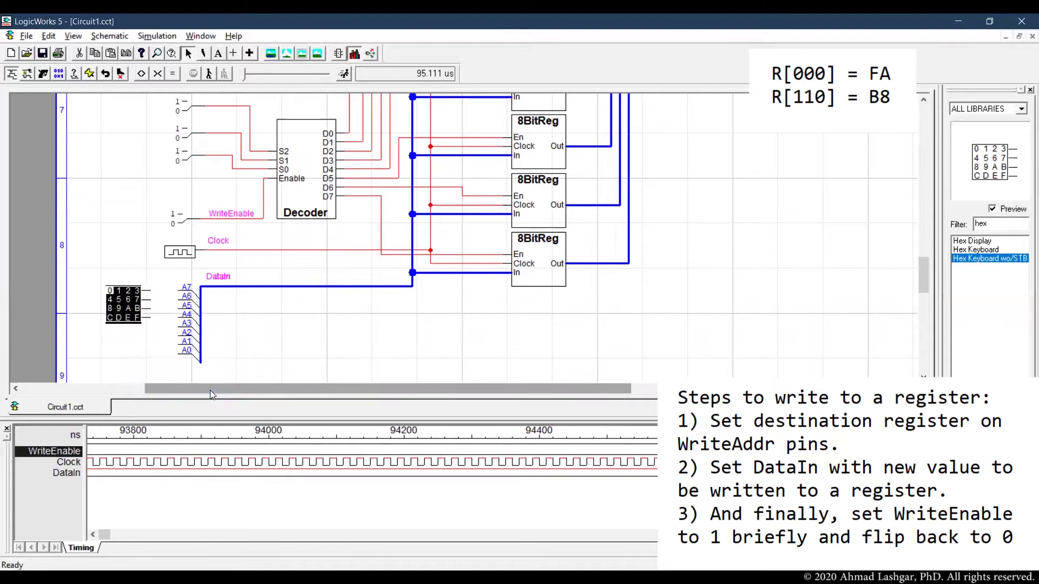
- Attach the hex keyboard to breakout pins A7 to A4 and a second one to pins A3 to A0
key("Right")
key("Right")
key("Right")
key("Right")
key("Right")
key("Right")
key("Left")
key("Left")
key("Left")
key("Left")
key("Left")
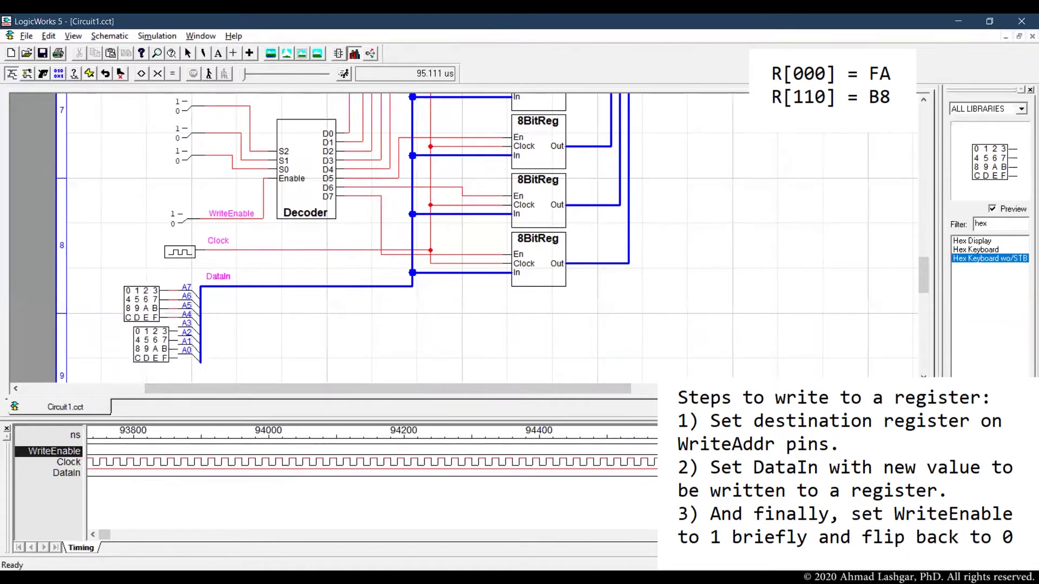
- Shift the lower hex keyboard to the left so it lines up with the upper one
left_click(136, 332)
left_click(130, 332)
key("Left")
key("Left")
key("Left")
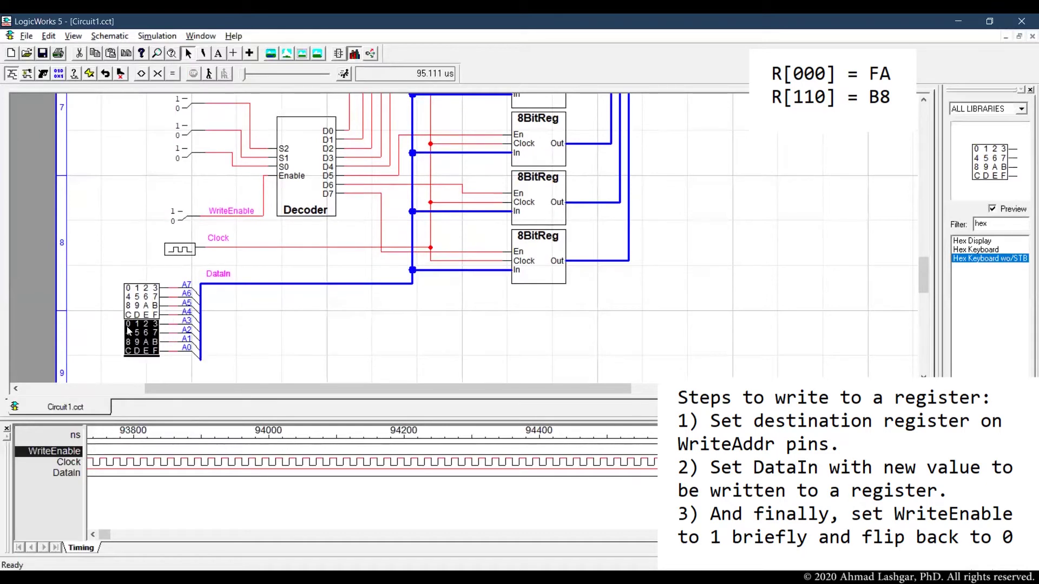
- Run the simulation at full speed and set DataIn to FA on the two hex keyboards
left_click(113, 288)
left_click(344, 73)
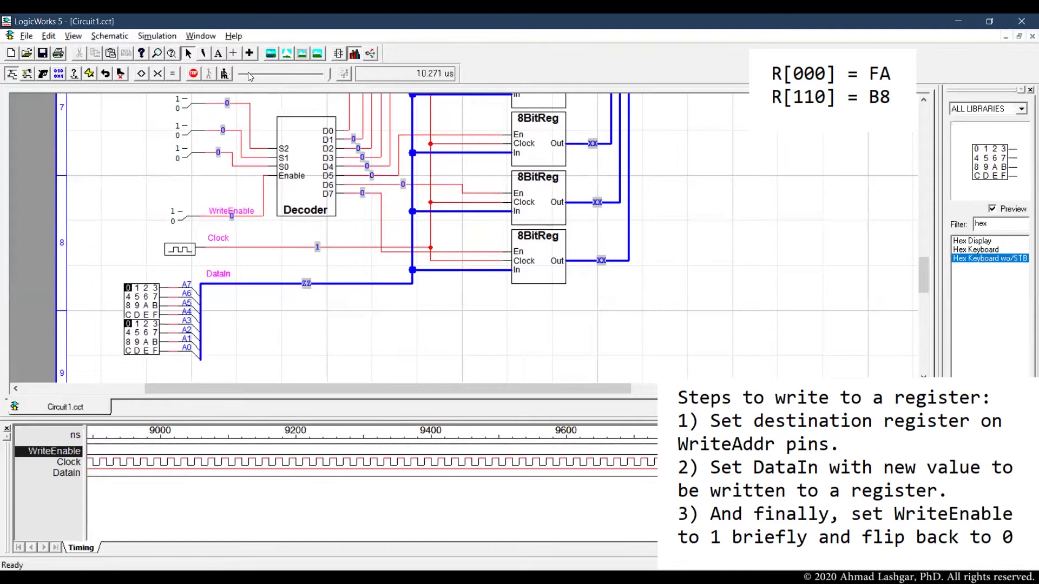
left_click_drag(329, 73, 355, 79)
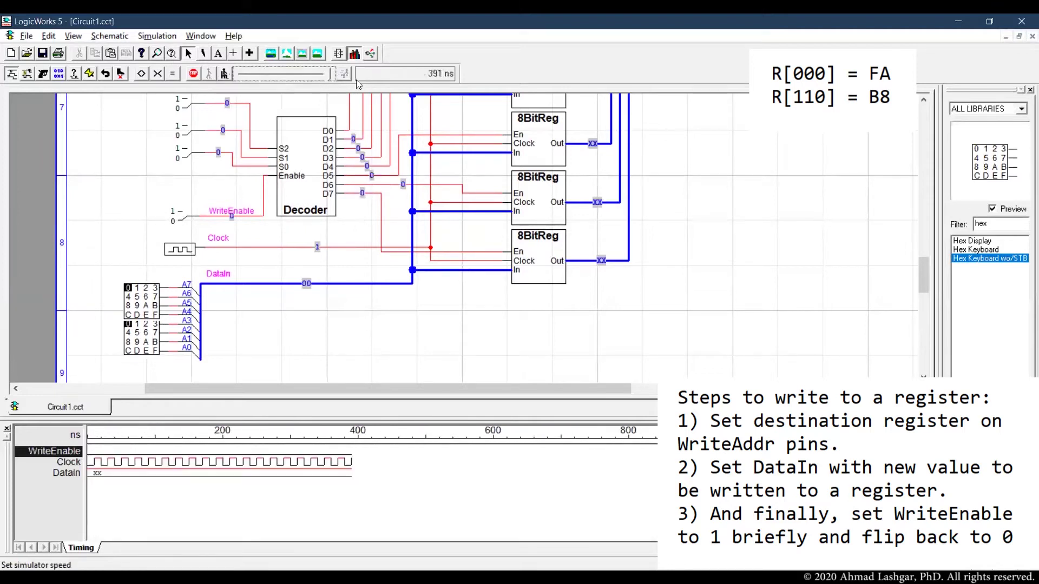
left_click(155, 315)
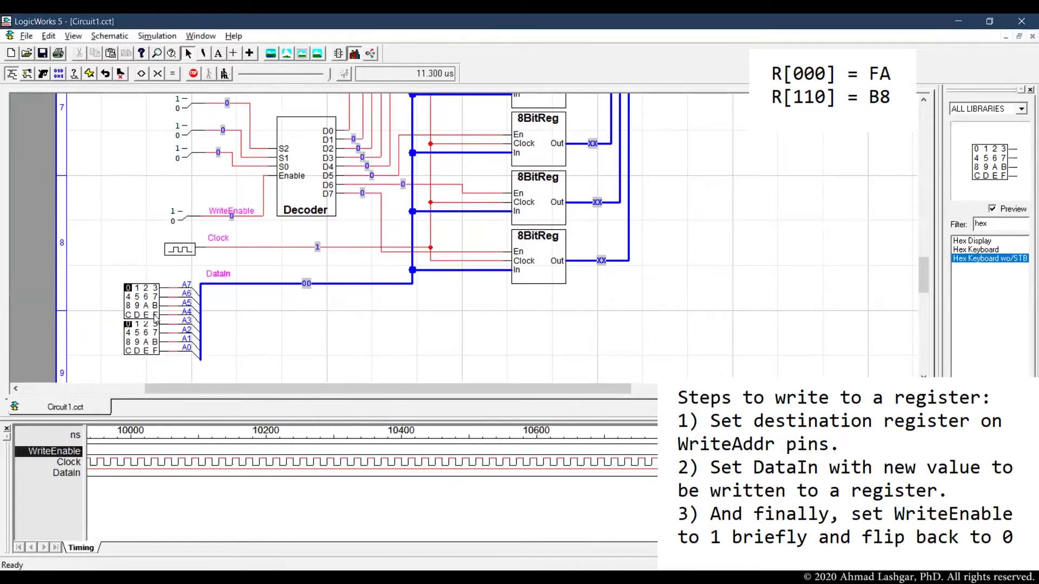
left_click(146, 342)
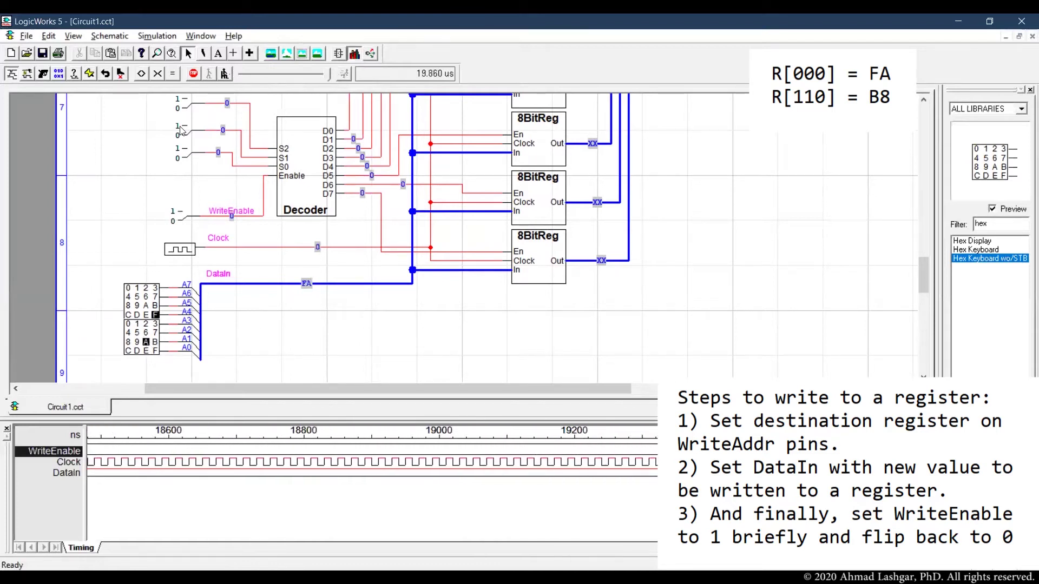
- Write FA to register 000 by briefly setting WriteEnable to 1, and slow the simulation to a medium speed
scroll(183, 168, "up", 1)
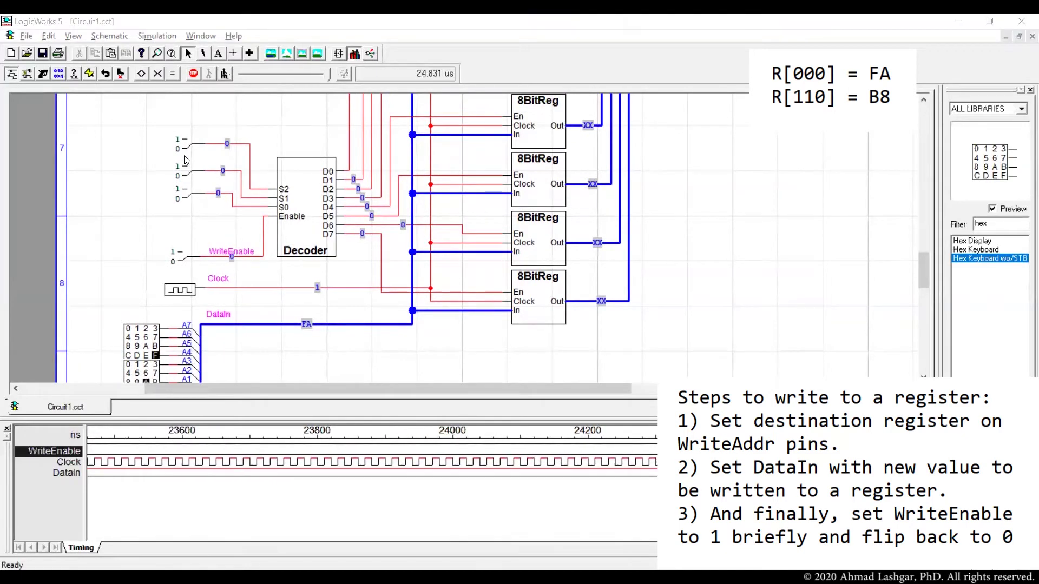
left_click(186, 175)
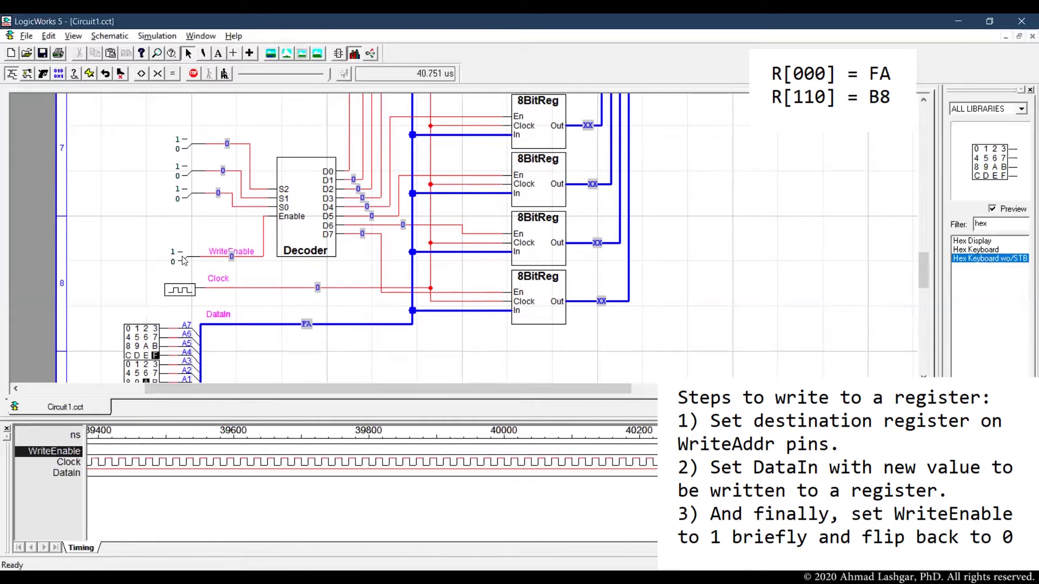
left_click(327, 76)
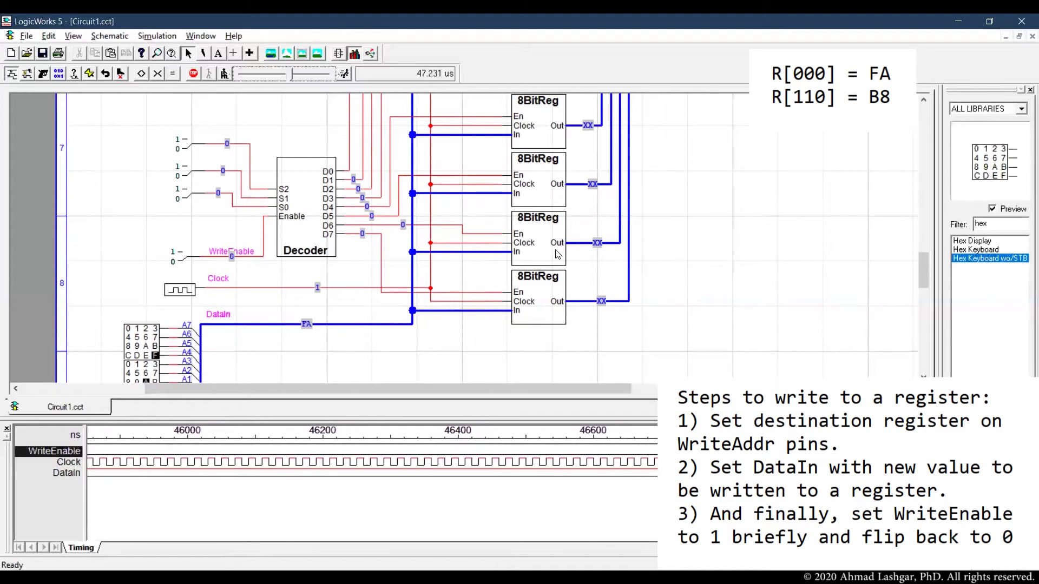
- Trace decoder output D0 up to the first 8BitReg and examine that register's output bus into Mux8x8 in0
scroll(557, 254, "up", 2)
left_click(350, 212)
scroll(518, 198, "up", 2)
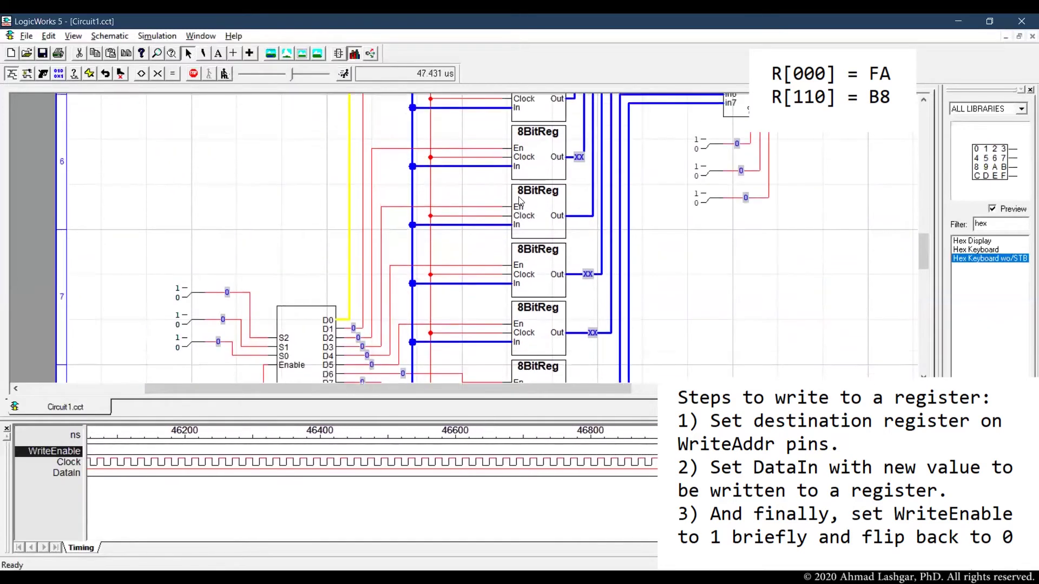
scroll(519, 197, "up", 4)
left_click(612, 191)
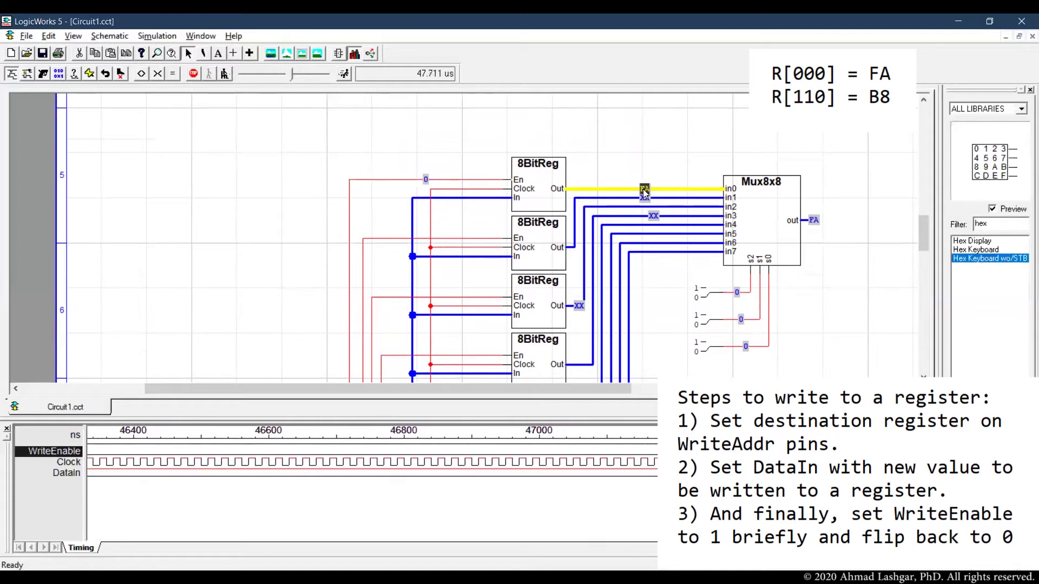
left_click(546, 189)
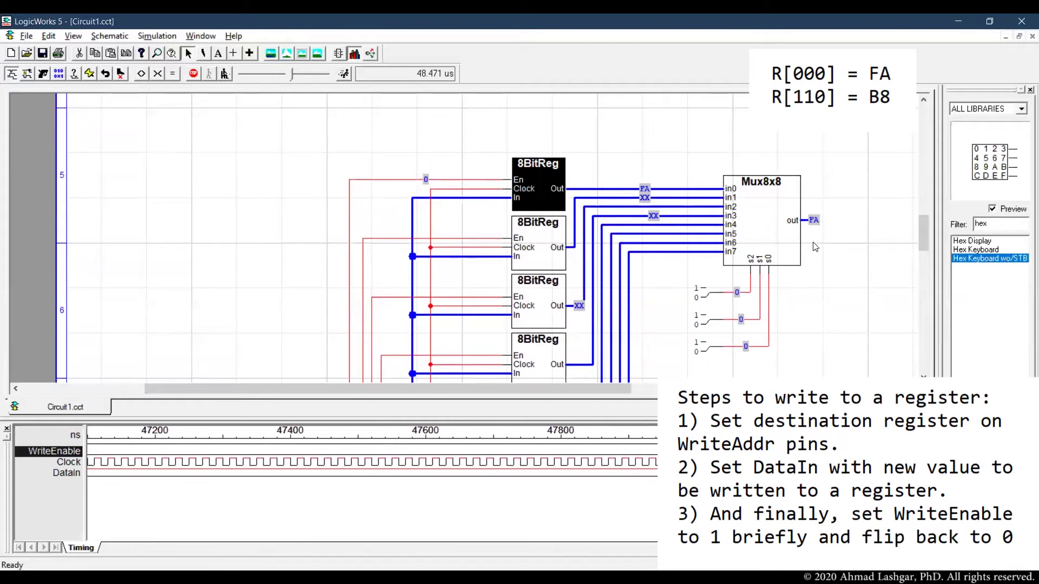
- Set DataIn to B6 on the two hex keyboards and highlight the DataIn bus
scroll(816, 247, "down", 2)
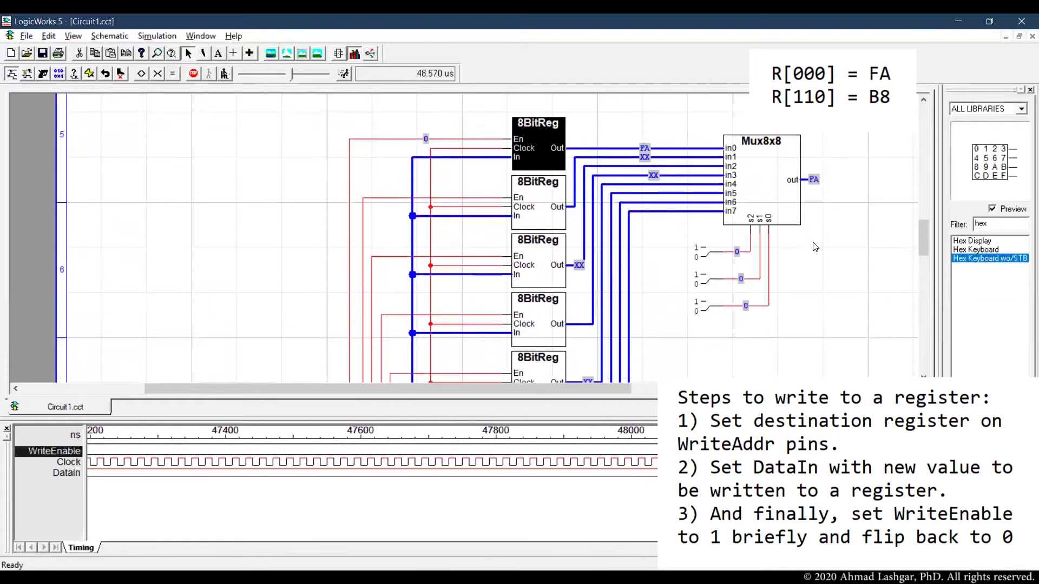
scroll(815, 247, "down", 8)
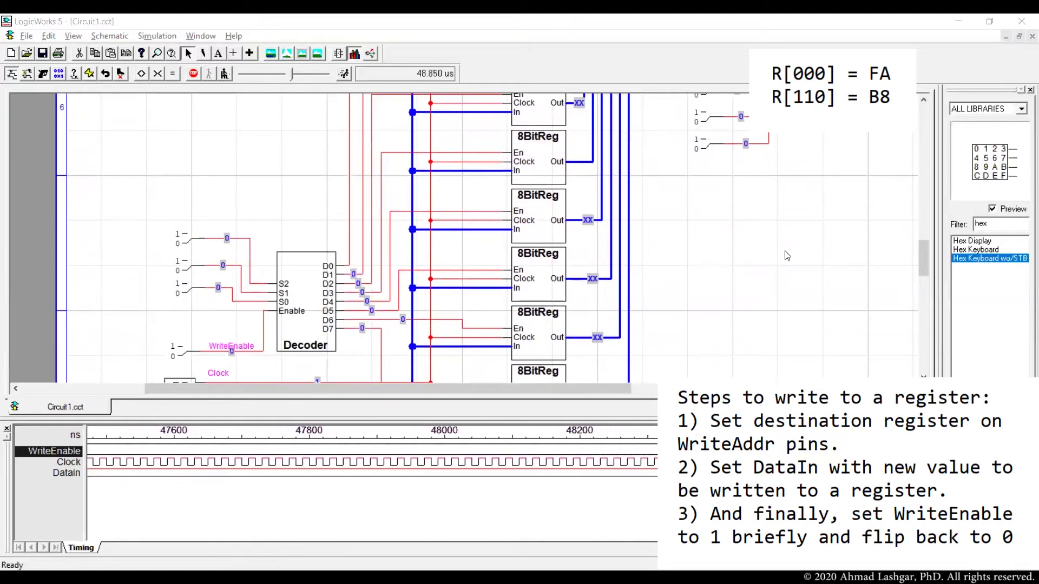
scroll(303, 291, "down", 7)
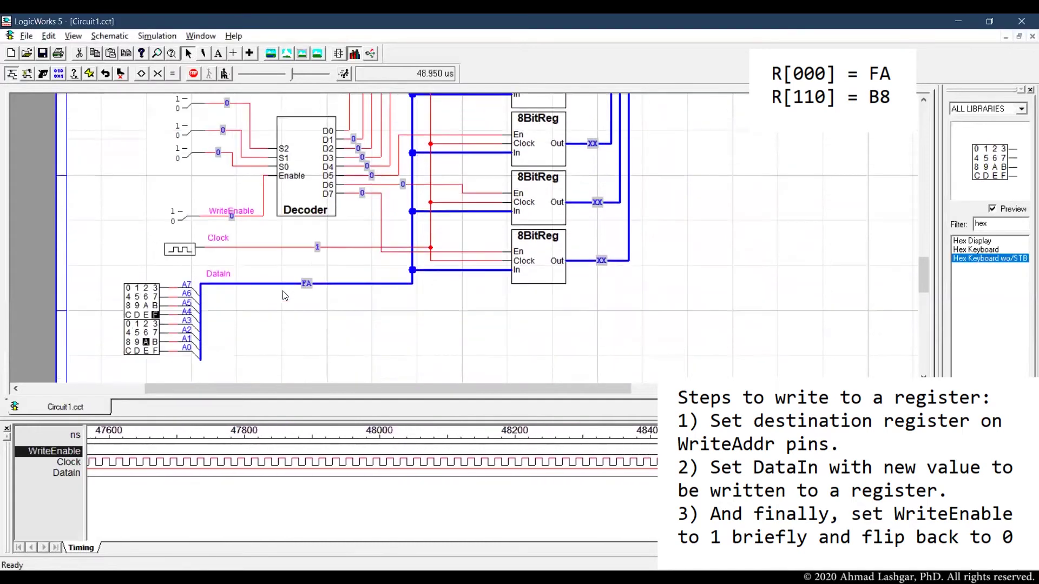
left_click(155, 305)
left_click(146, 334)
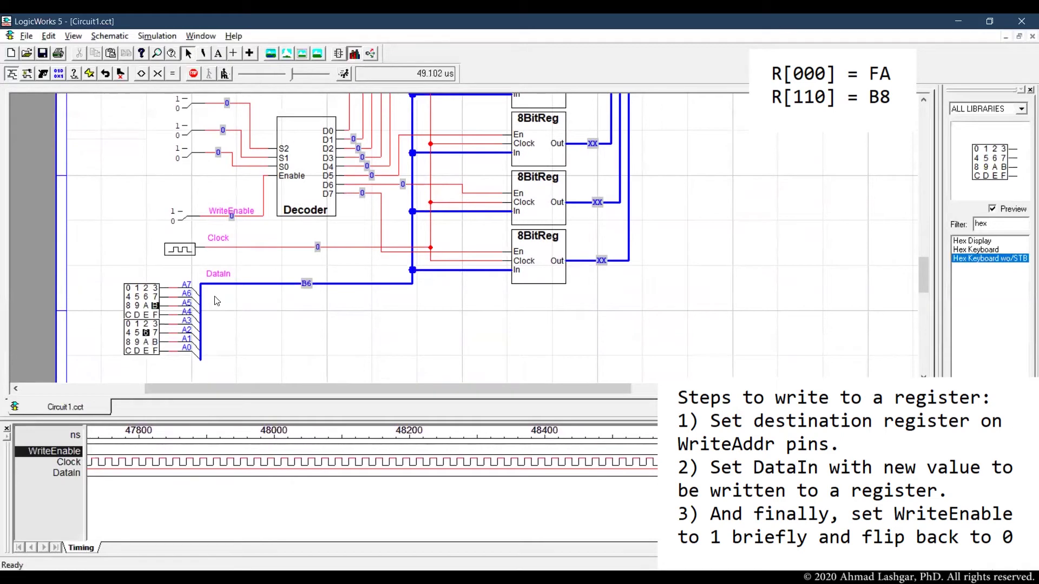
left_click(225, 283)
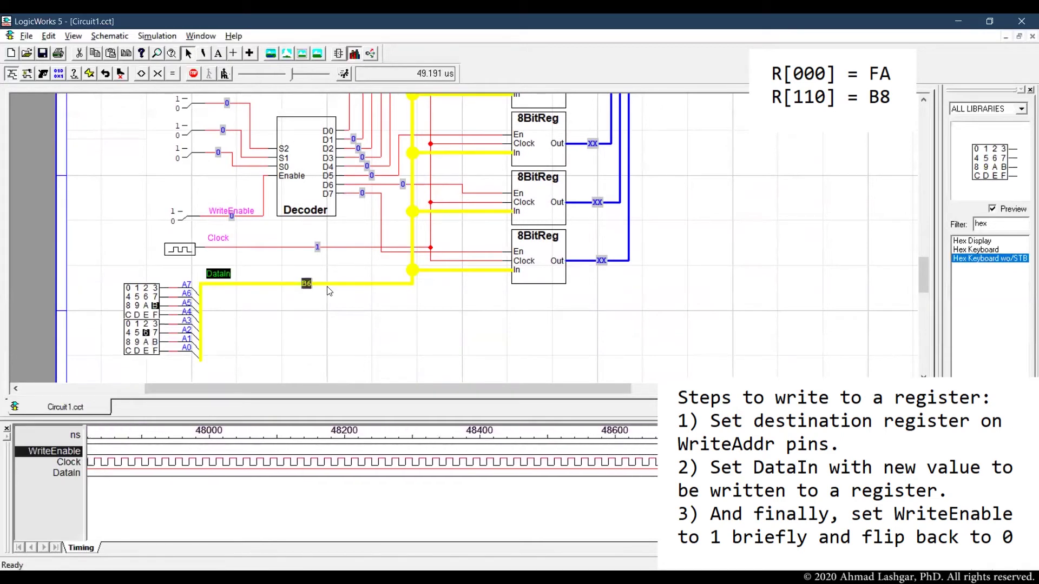
- Set the decoder's write address switches S2, S1 and S0 to 110
scroll(153, 208, "up", 3)
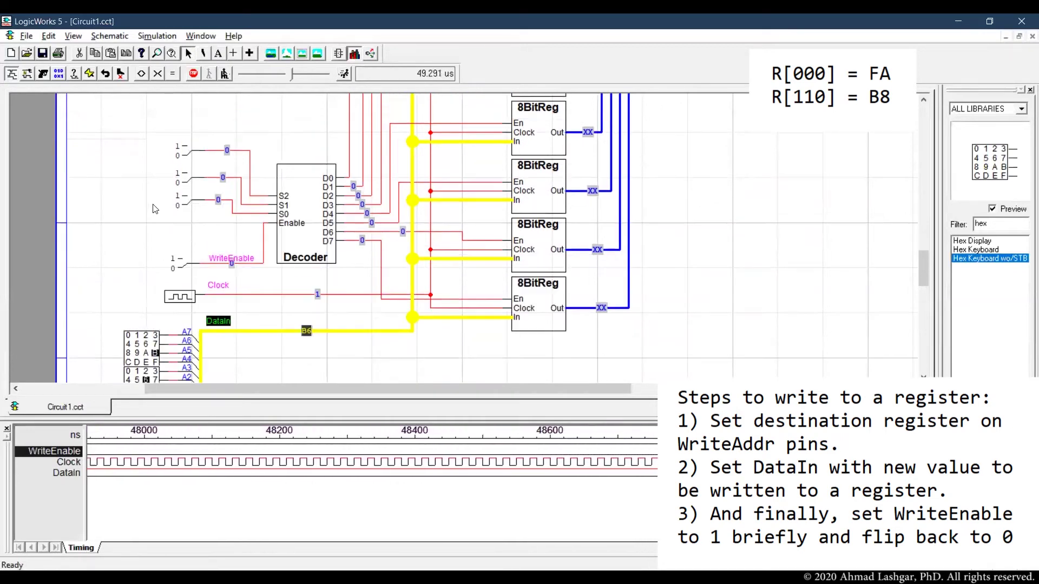
left_click(185, 161)
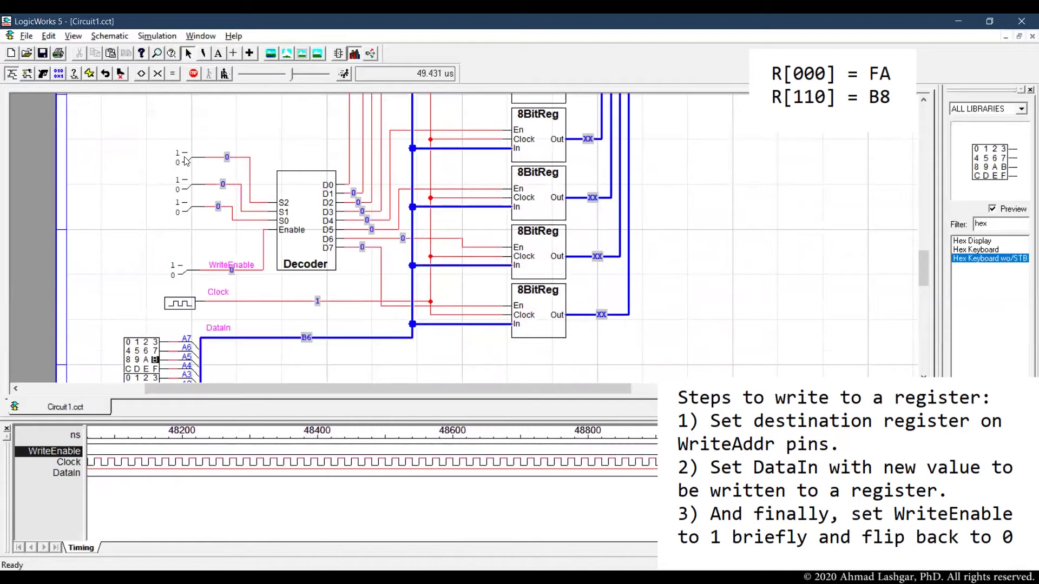
left_click(187, 188)
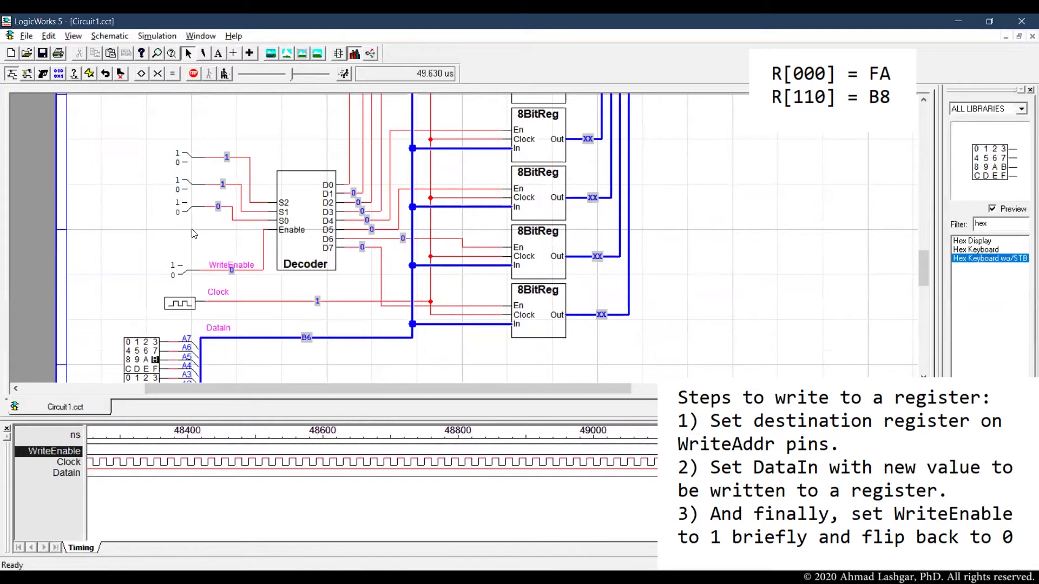
- Set WriteEnable to 1, trace the D6 enable line and DataIn bus to register 110, and return WriteEnable to 0
left_click(183, 274)
left_click(382, 239)
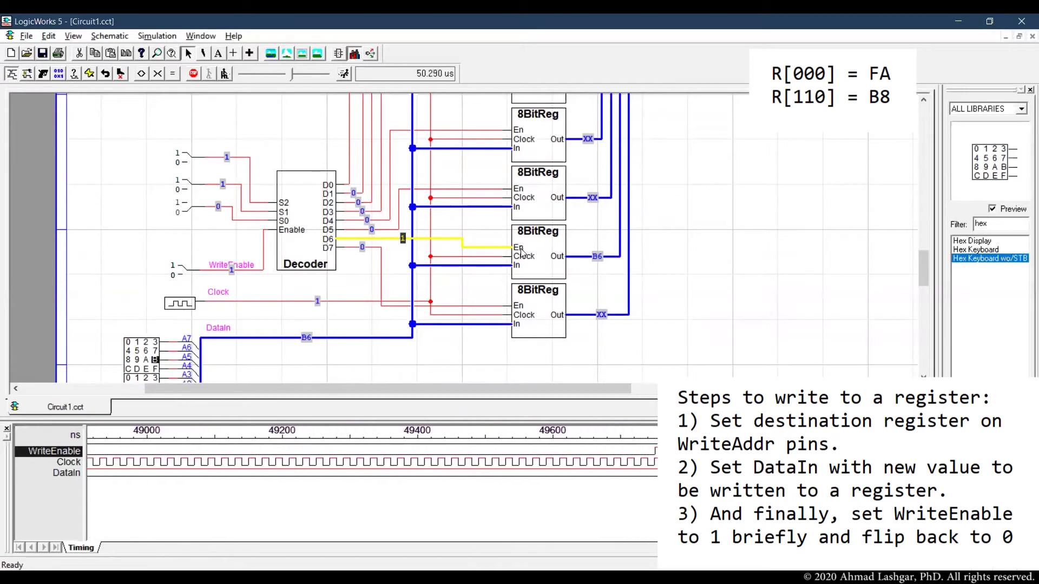
left_click(469, 266)
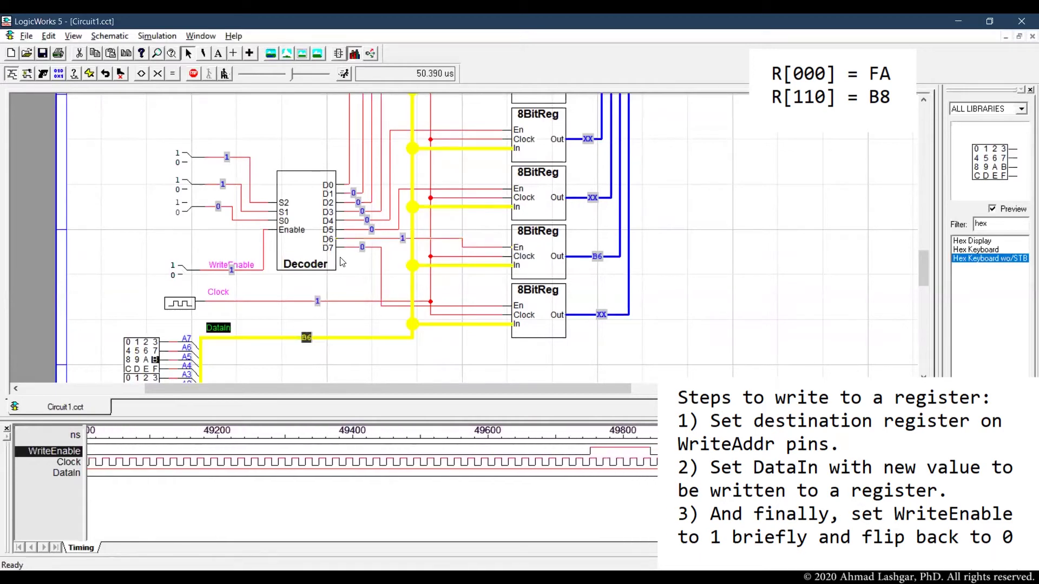
left_click(184, 275)
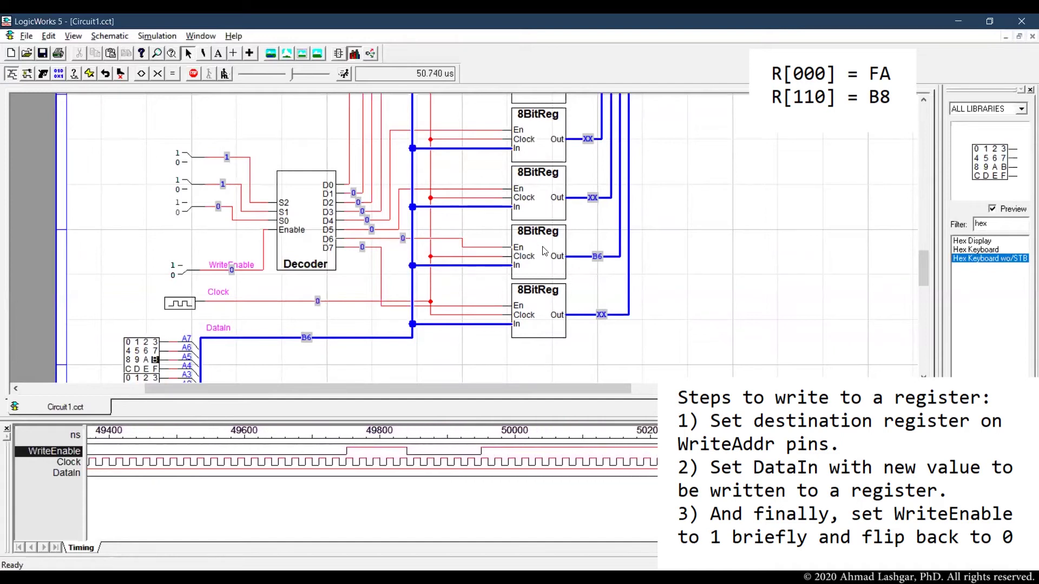
- Trace register 110's output bus to the Mux8x8 and set the s2, s1 and s0 select switches to 110
left_click(619, 256)
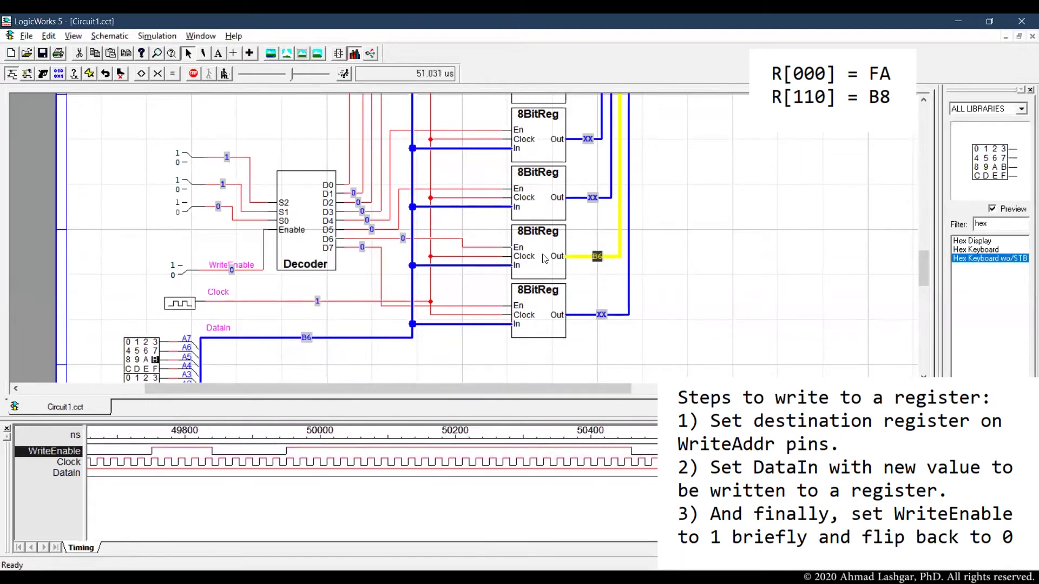
scroll(684, 236, "up", 3)
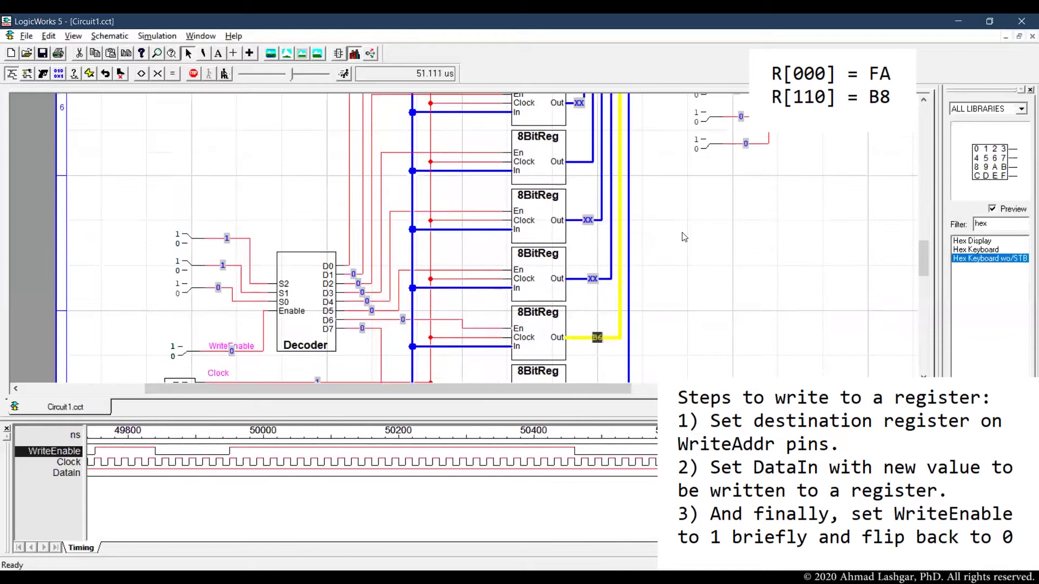
scroll(684, 236, "up", 3)
scroll(684, 236, "up", 1)
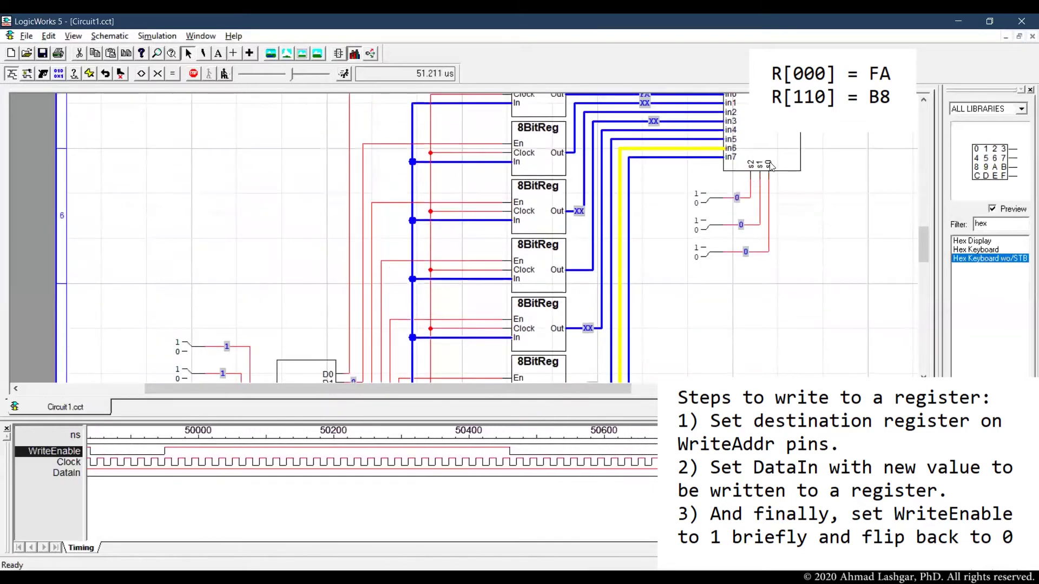
scroll(767, 169, "up", 2)
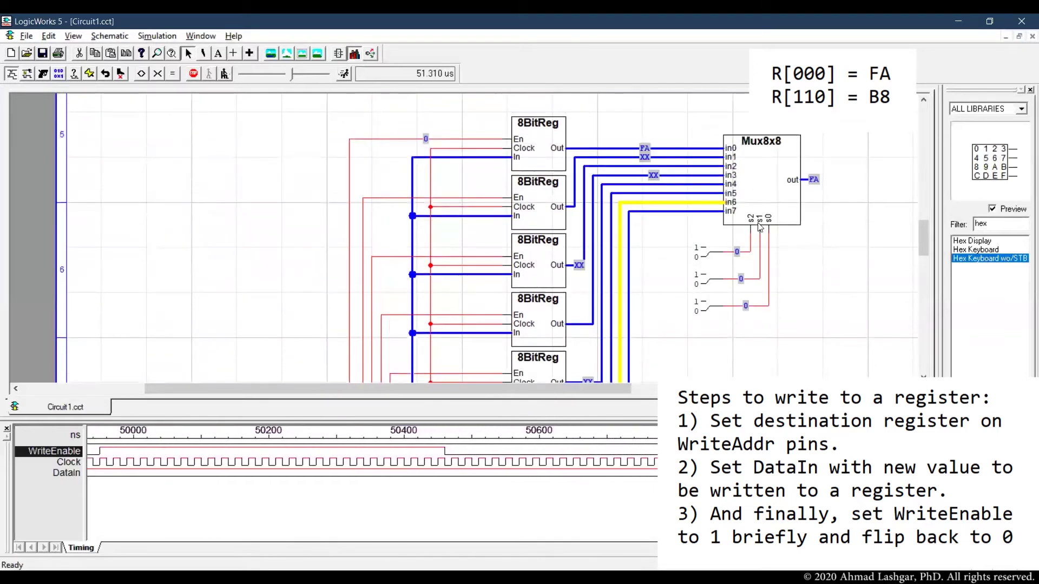
left_click(707, 253)
left_click(708, 281)
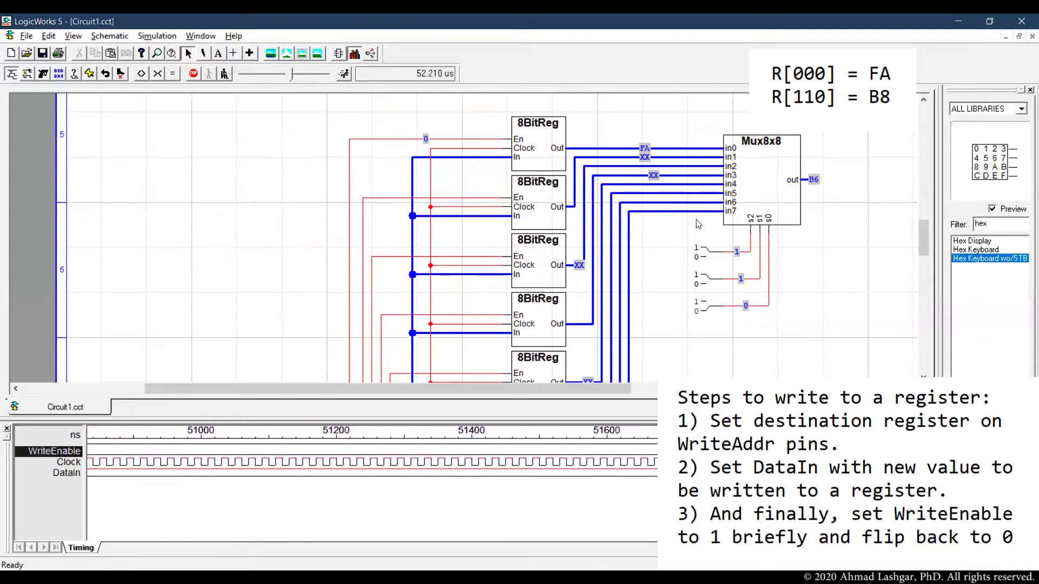
- Stop the simulation and place a second Mux8x8 below the first one's select switches
left_click(193, 74)
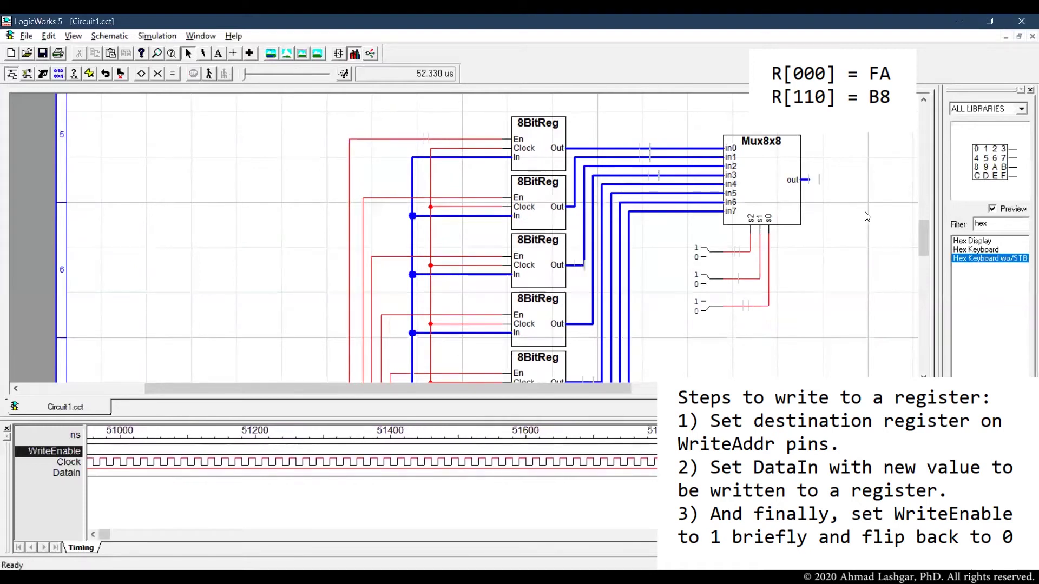
left_click_drag(1002, 219, 939, 210)
type("mux")
left_click(965, 320)
scroll(776, 314, "down", 3)
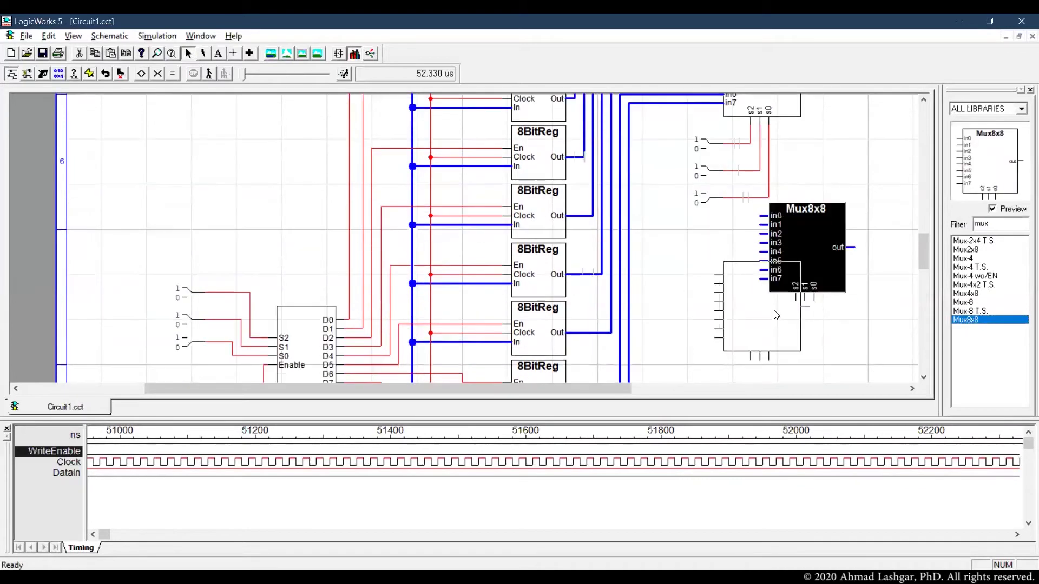
- Wire inputs in0 to in7 of the second Mux8x8 to the matching register output buses
scroll(727, 321, "up", 2)
left_click_drag(727, 322, 684, 110)
left_click_drag(711, 417, 710, 458)
mouse_move(715, 351)
left_mouse_down()
mouse_move(669, 352)
mouse_move(668, 114)
mouse_move(658, 122)
left_mouse_up()
mouse_move(715, 370)
left_mouse_down()
mouse_move(650, 130)
mouse_move(640, 139)
left_mouse_up()
left_click_drag(715, 388, 631, 149)
scroll(715, 379, "down", 3)
mouse_move(714, 289)
left_mouse_down()
mouse_move(613, 288)
mouse_move(625, 302)
left_mouse_up()
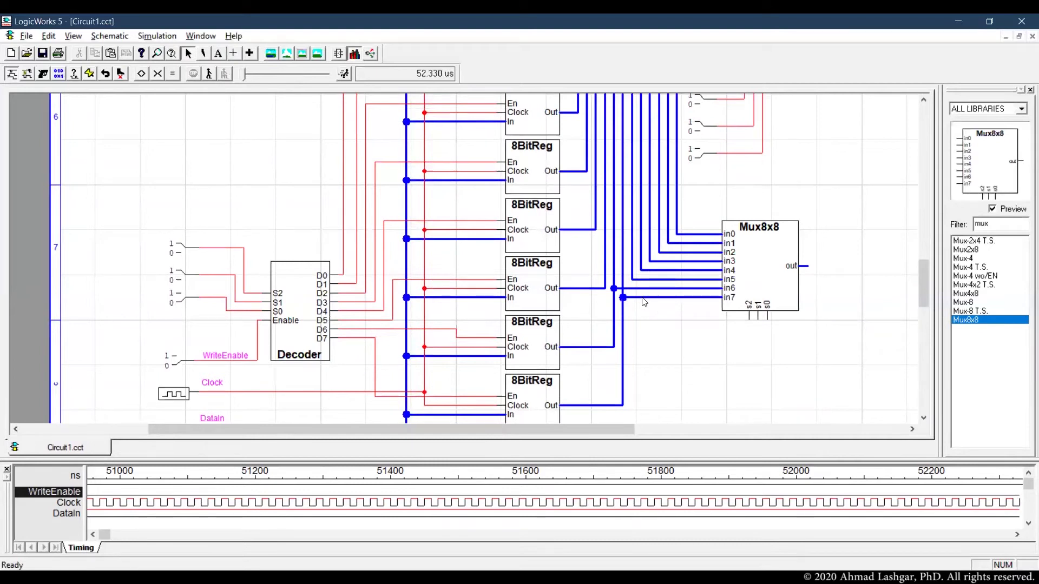
- Trace each register's output bus to the matching inputs of both Mux8x8 blocks, from in7 up to in0
left_click(624, 337)
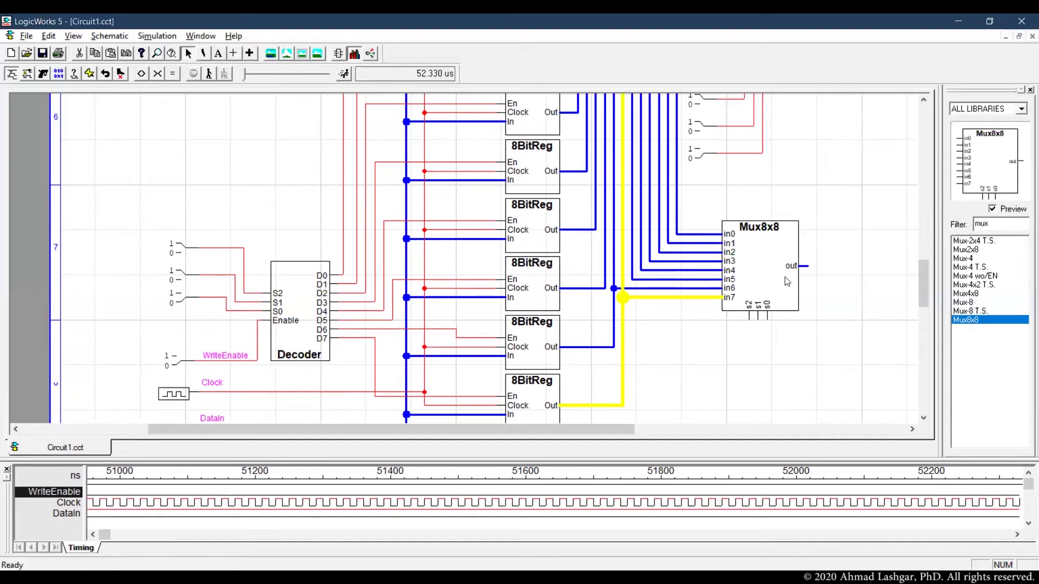
scroll(789, 279, "up", 3)
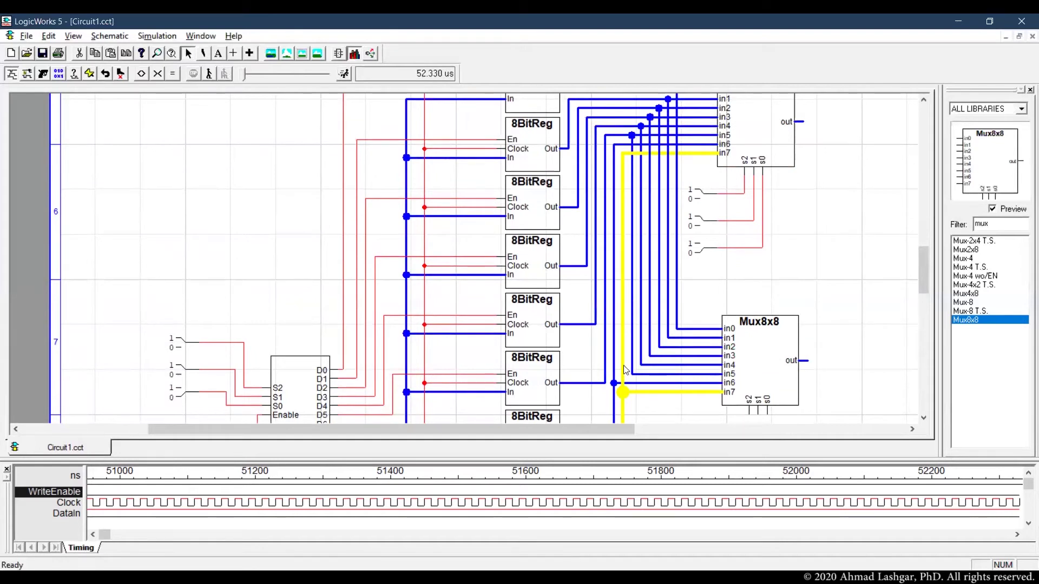
left_click(614, 399)
left_click(604, 377)
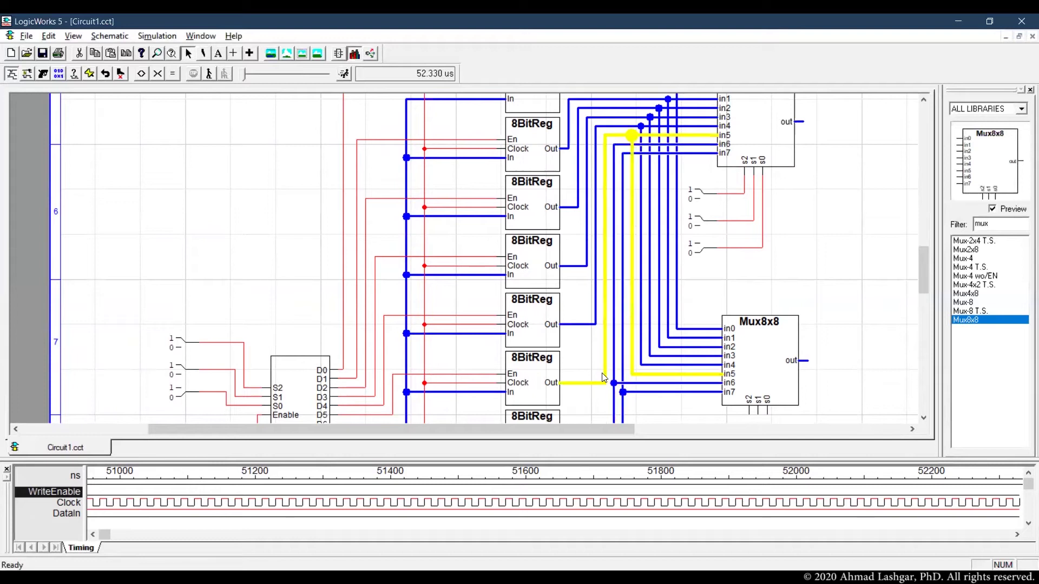
left_click(595, 301)
left_click(586, 264)
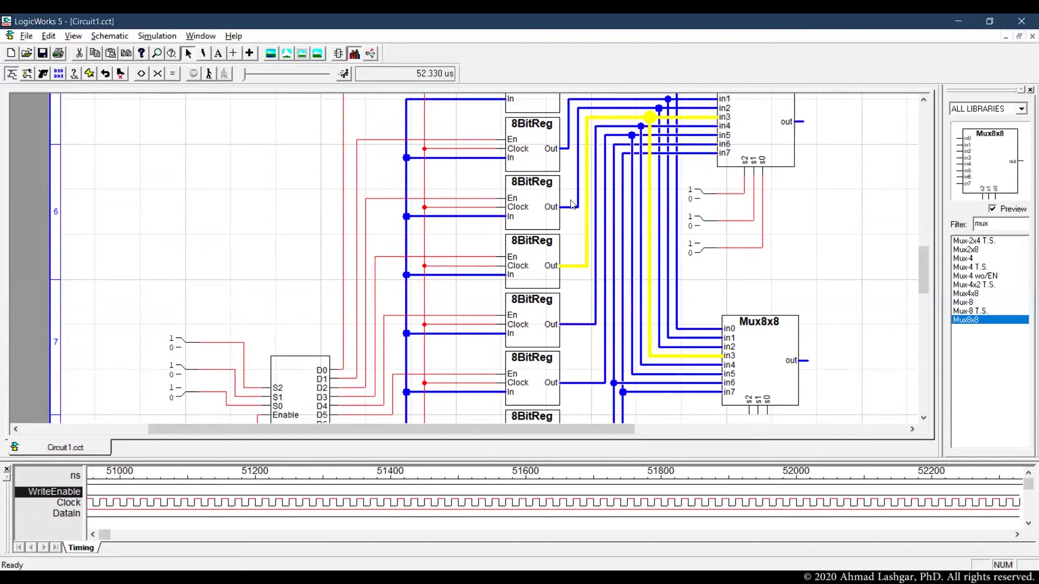
left_click(575, 203)
left_click(568, 151)
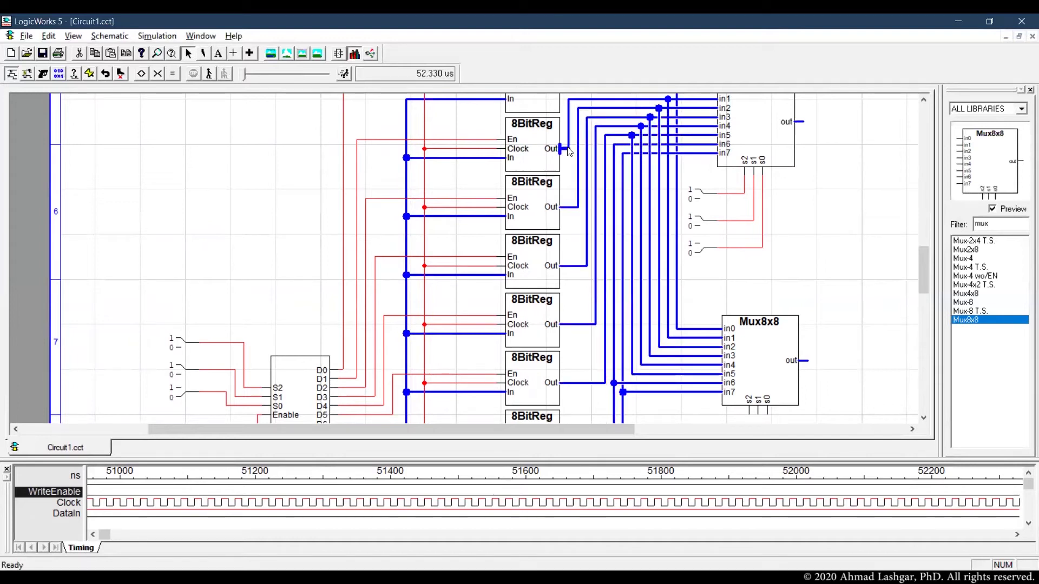
left_click(571, 147)
left_click(582, 132)
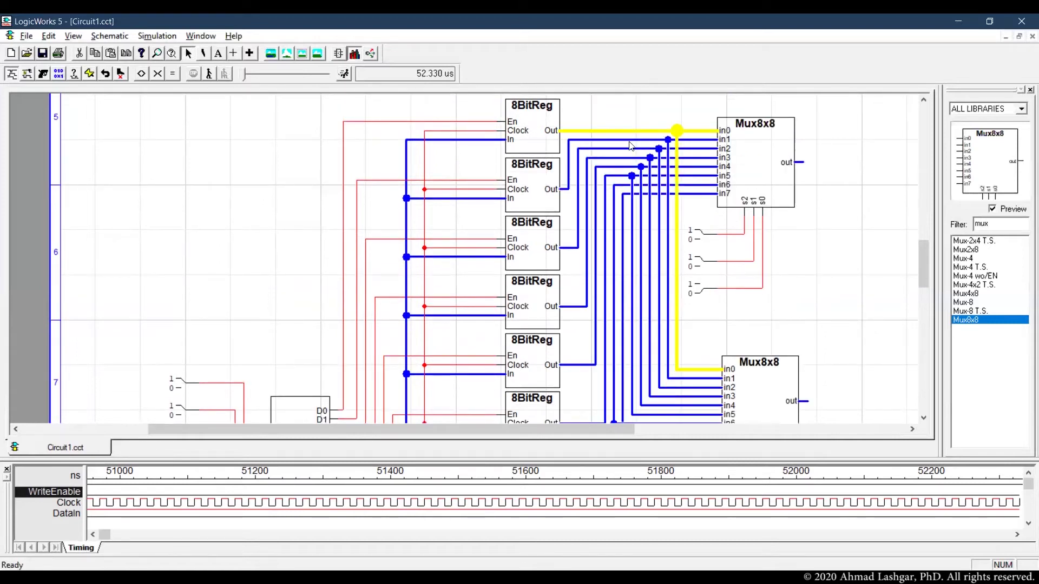
left_click(547, 122)
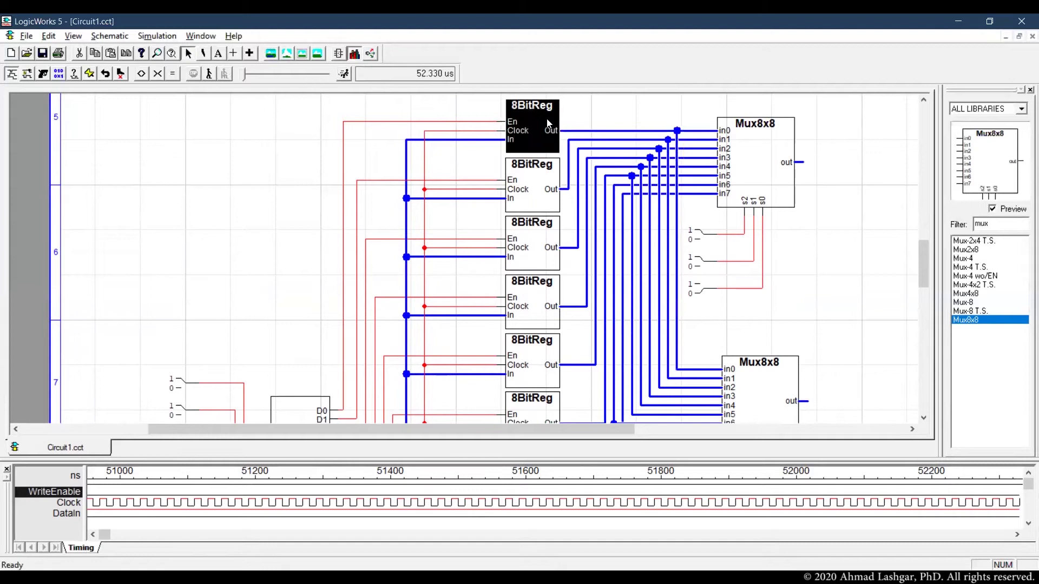
left_click(702, 131)
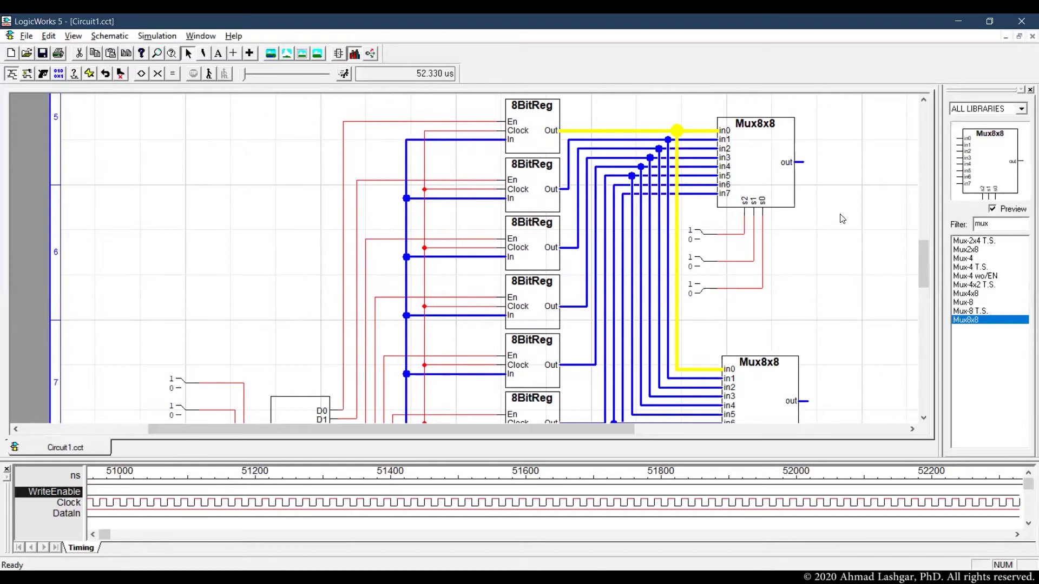
- Copy the first Mux8x8's three select switches and paste them onto s2, s1 and s0 of the second Mux8x8
scroll(843, 219, "down", 1)
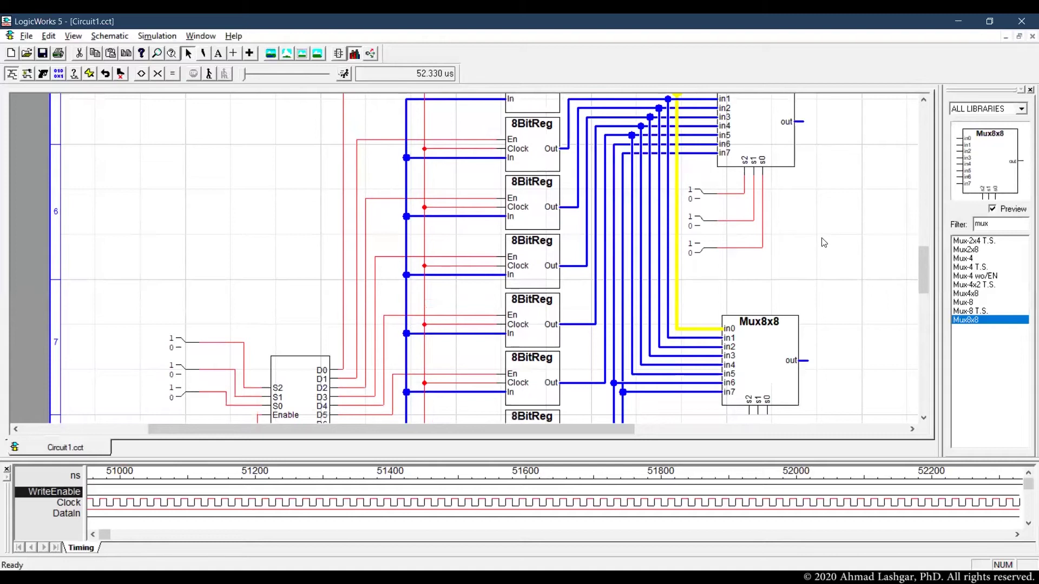
scroll(824, 242, "down", 1)
left_click_drag(795, 225, 685, 108)
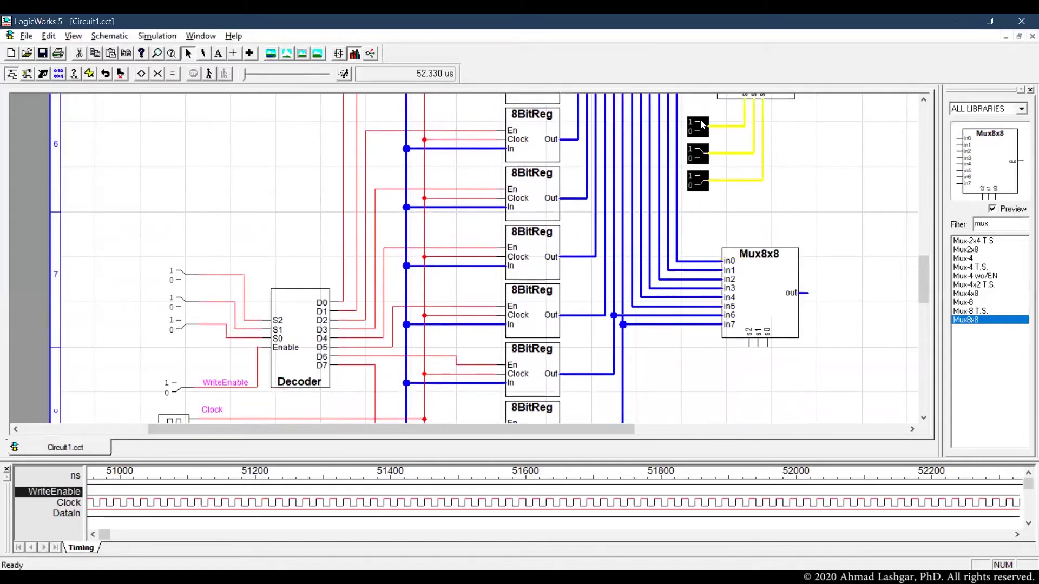
key("ctrl+c")
key("ctrl+v")
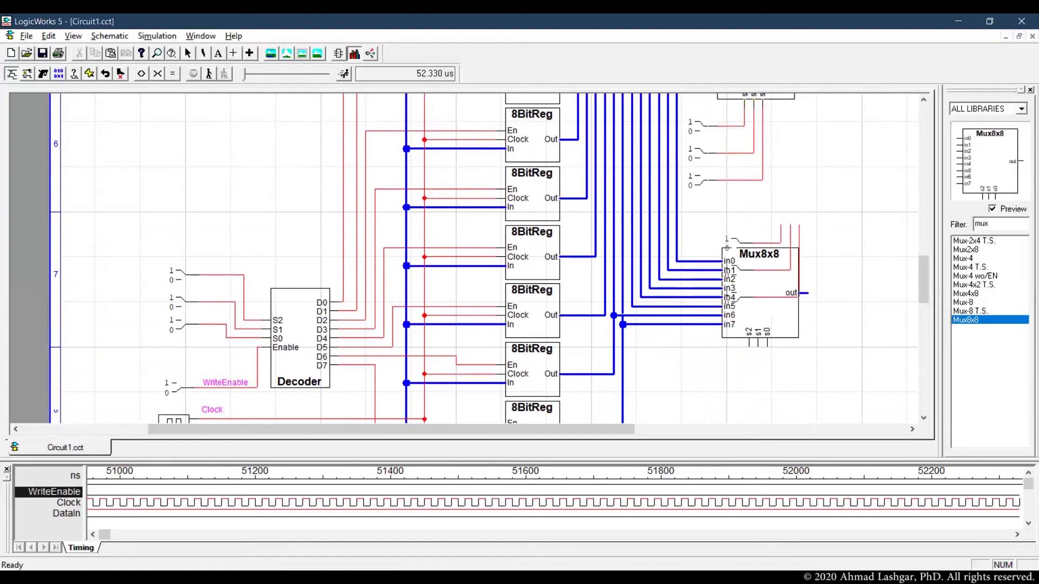
left_click(728, 389)
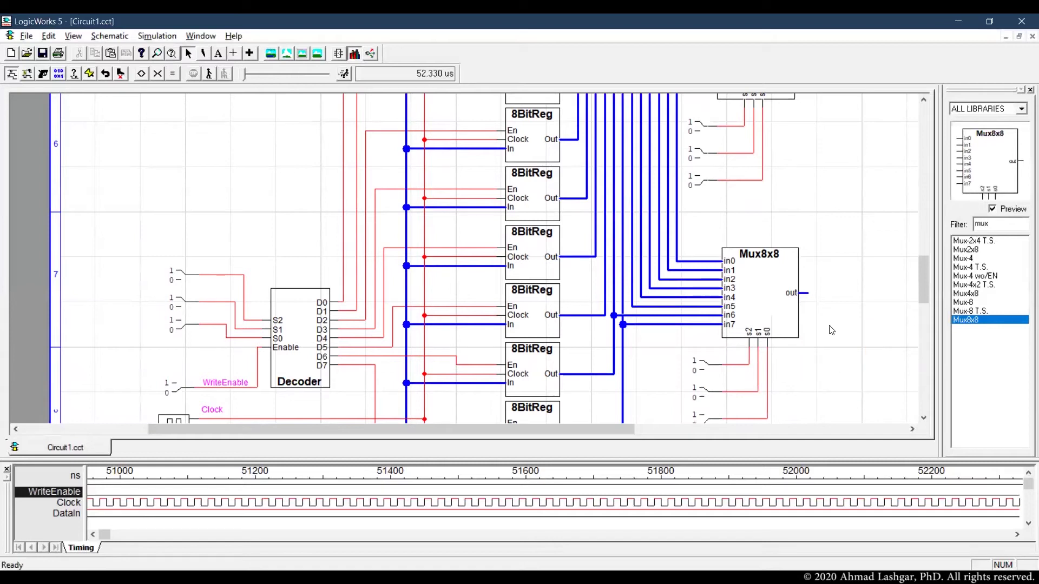
- Run the simulation, set the decoder's write address switches to 000 and set DataIn to FA
scroll(851, 343, "down", 3)
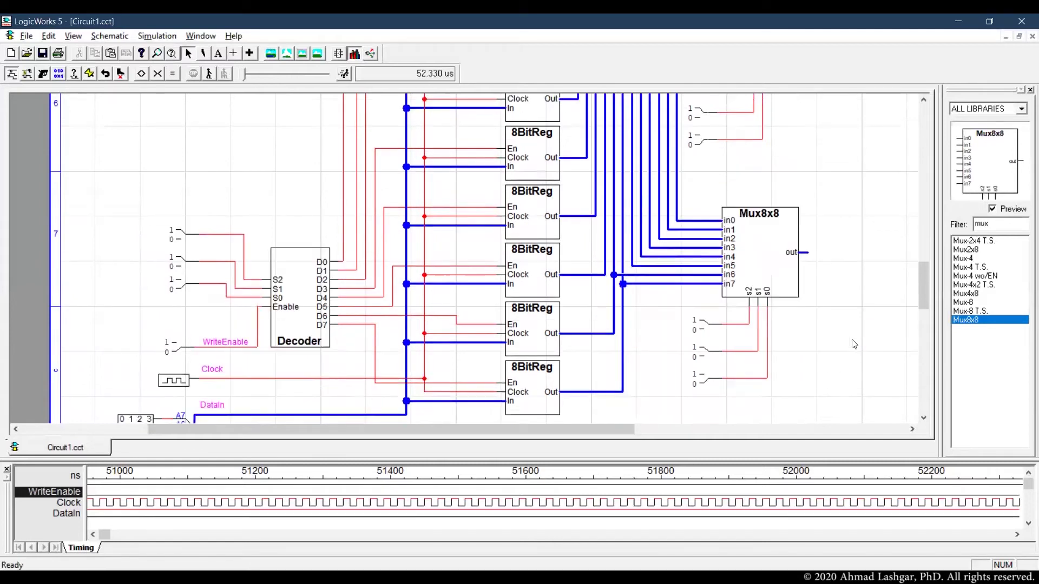
left_click(345, 74)
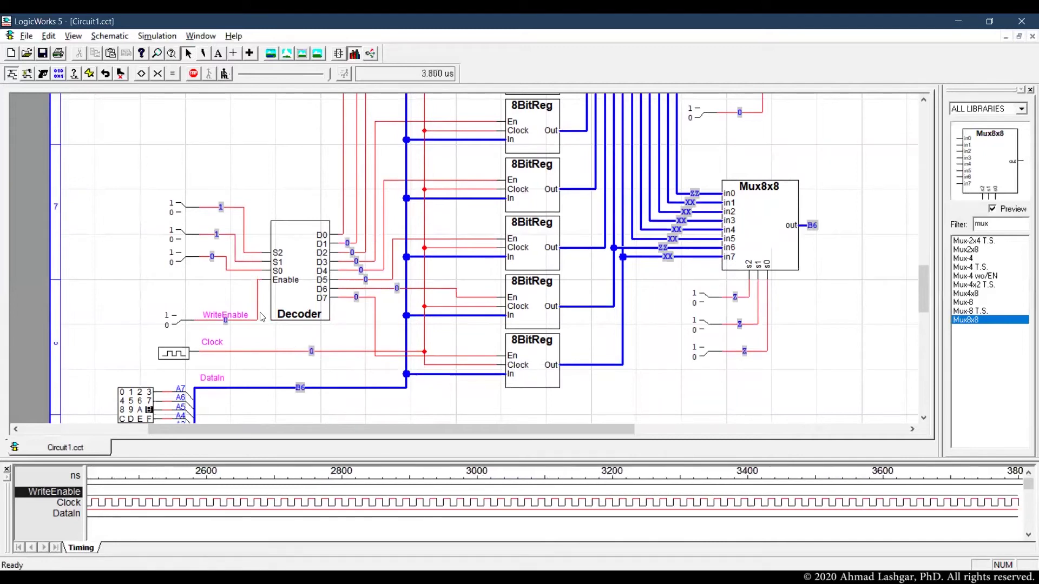
scroll(263, 315, "down", 2)
left_click(181, 157)
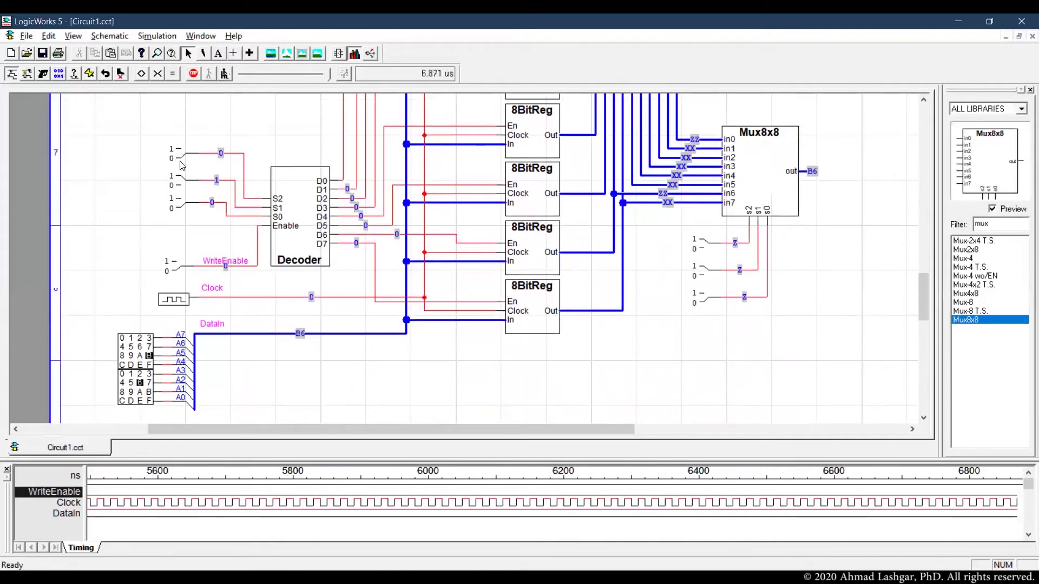
left_click(180, 183)
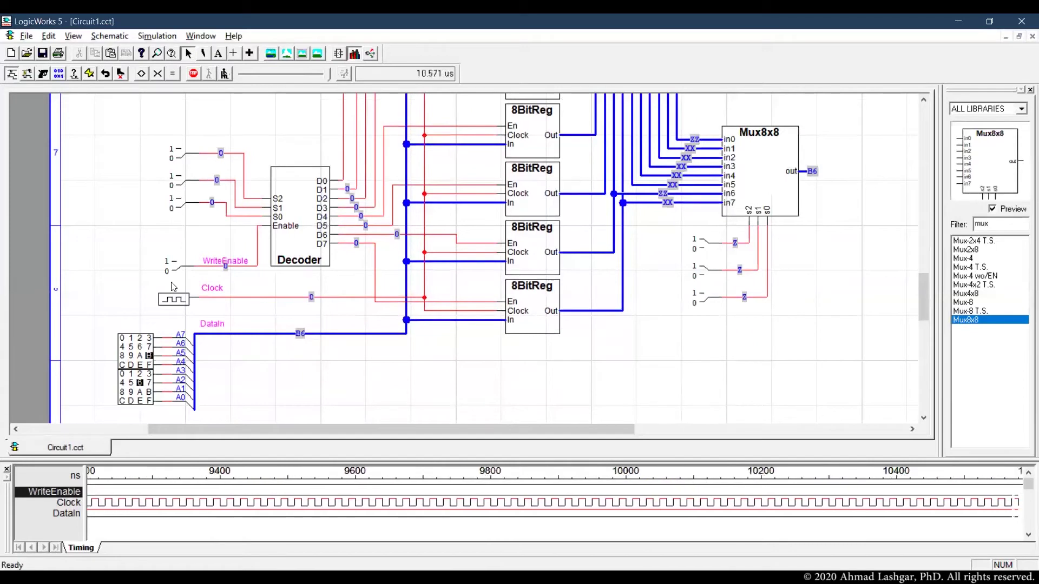
left_click(149, 365)
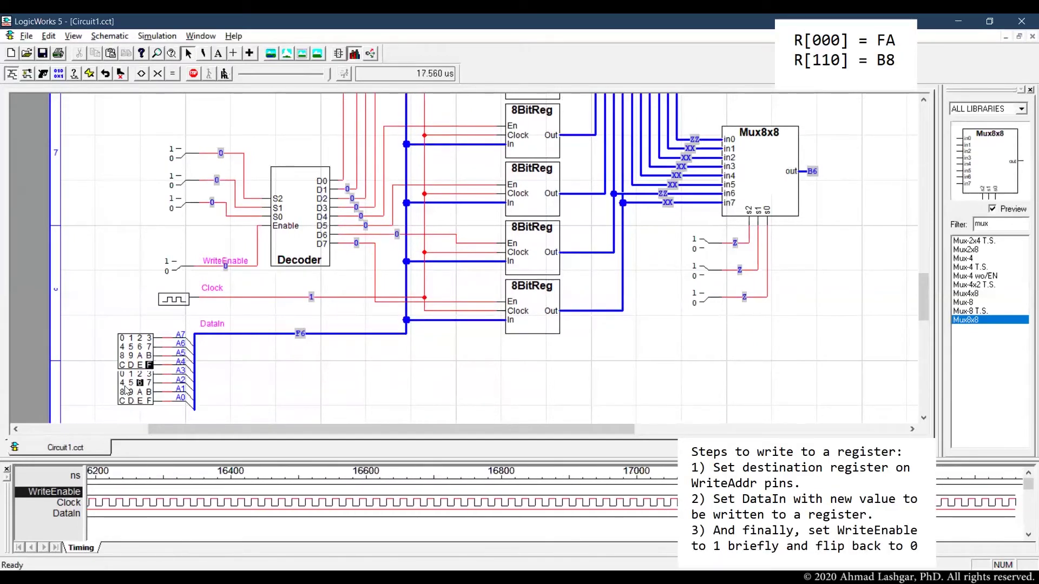
left_click(140, 391)
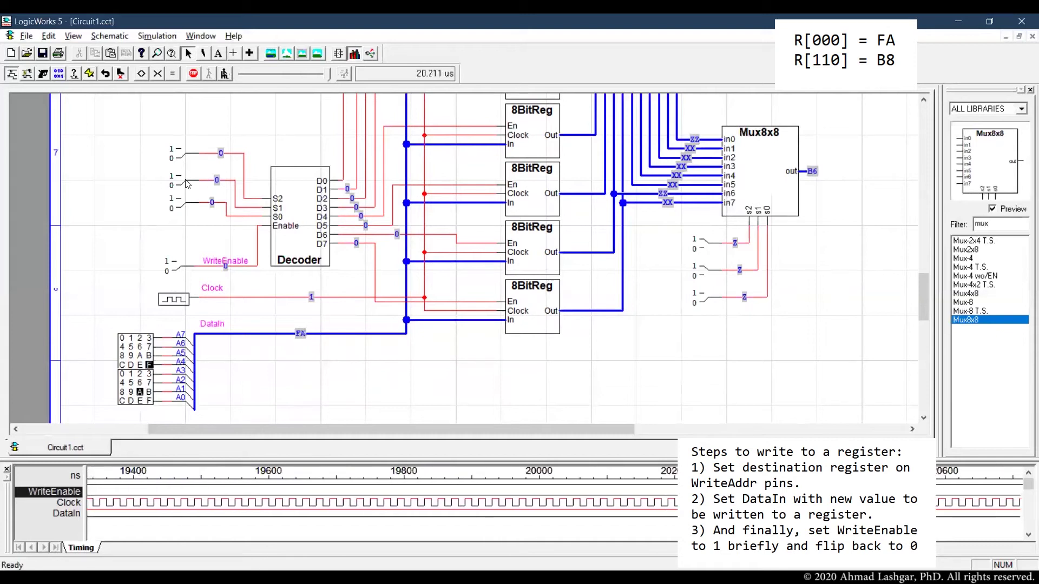
- Check the address switches and DataIn bus, then briefly set WriteEnable to 1 and back to 0 to write register 000
left_click_drag(165, 141, 181, 240)
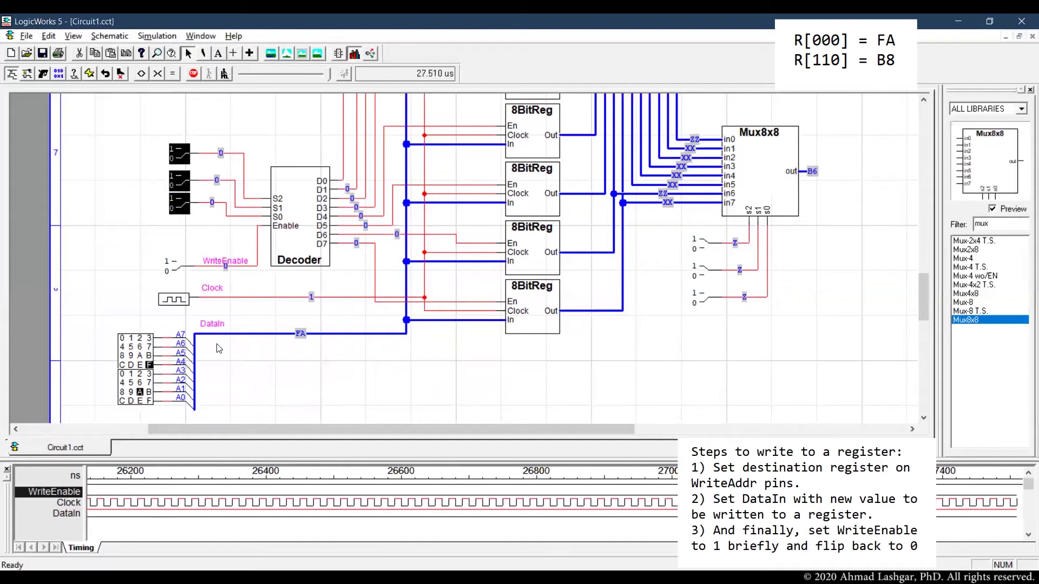
left_click(238, 334)
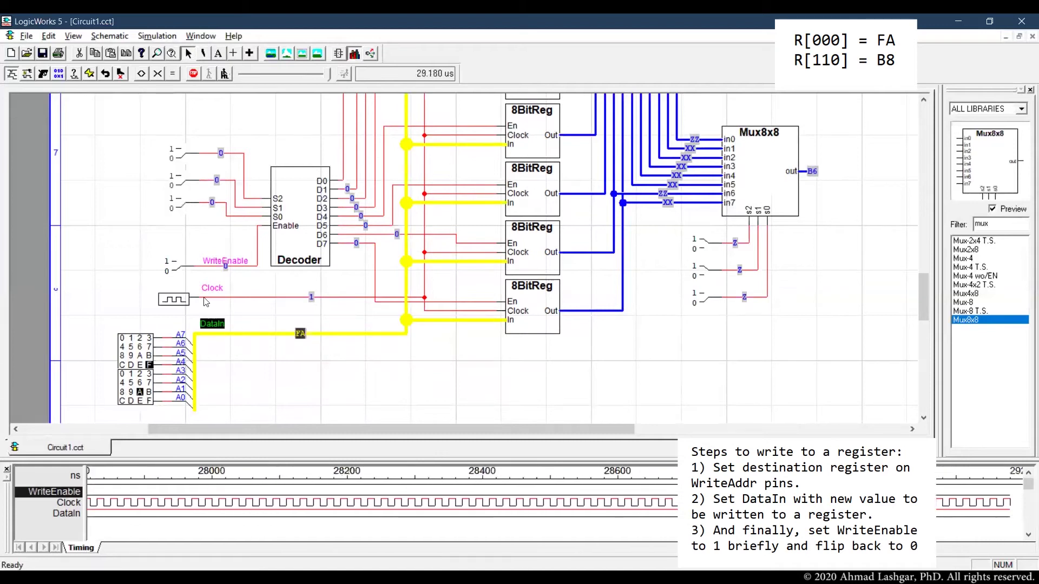
left_click(176, 270)
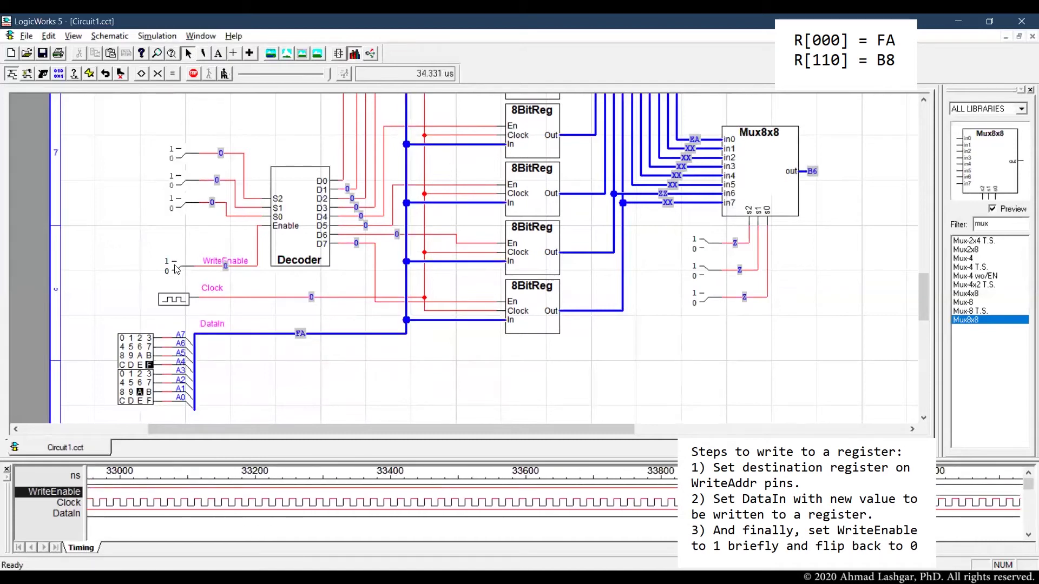
- Trace the DataIn bus to register 000 and its output bus to the in0 inputs of the multiplexers
scroll(476, 300, "up", 6)
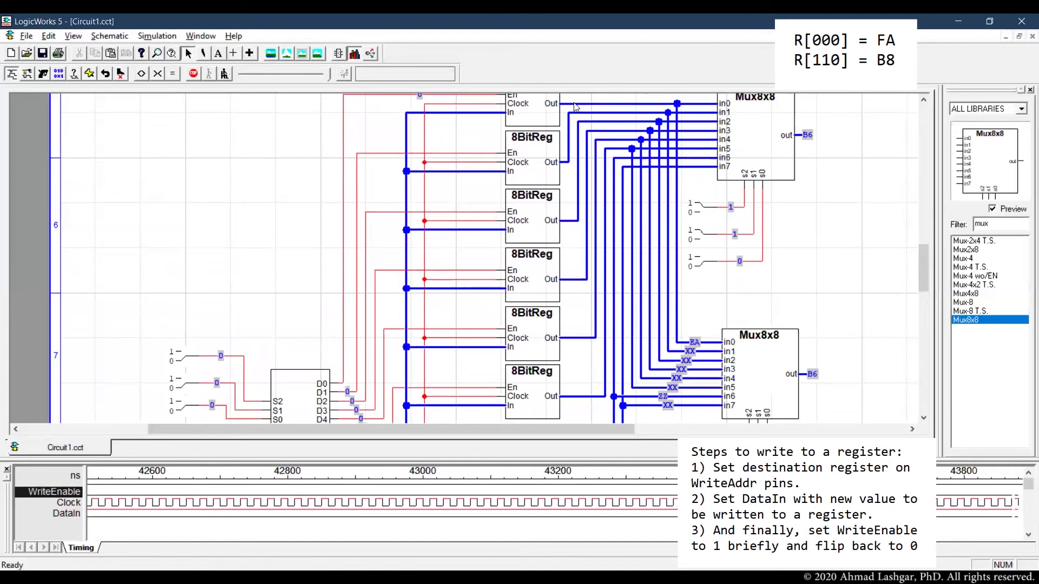
scroll(321, 351, "down", 4)
scroll(321, 351, "down", 2)
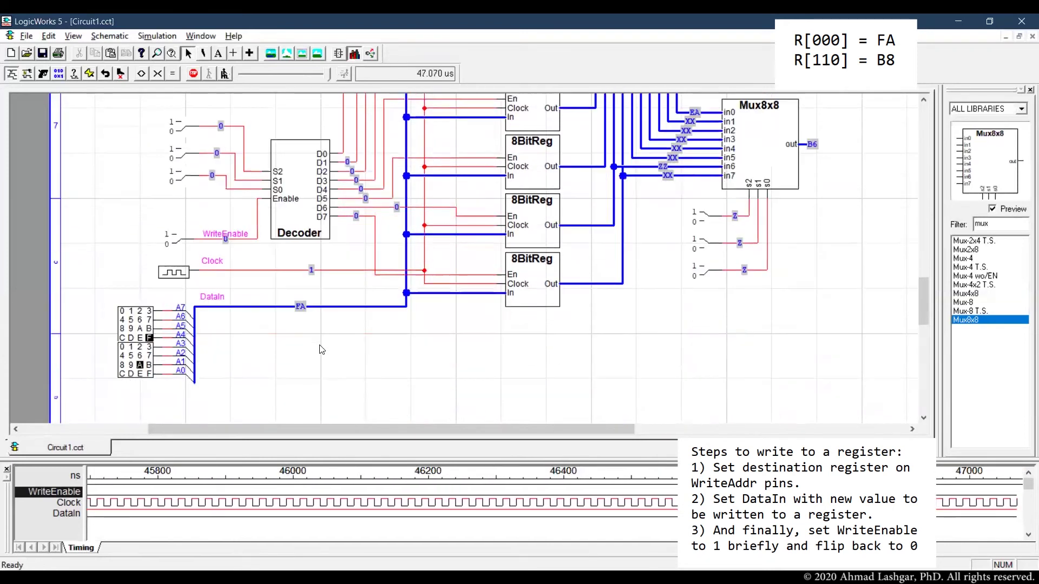
scroll(322, 351, "up", 1)
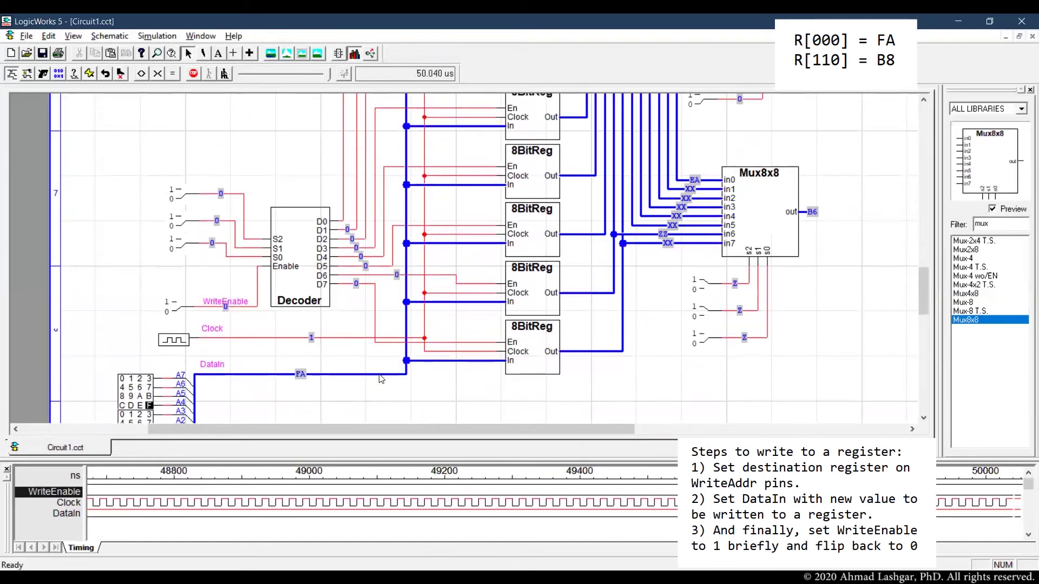
left_click(380, 374)
scroll(509, 259, "up", 7)
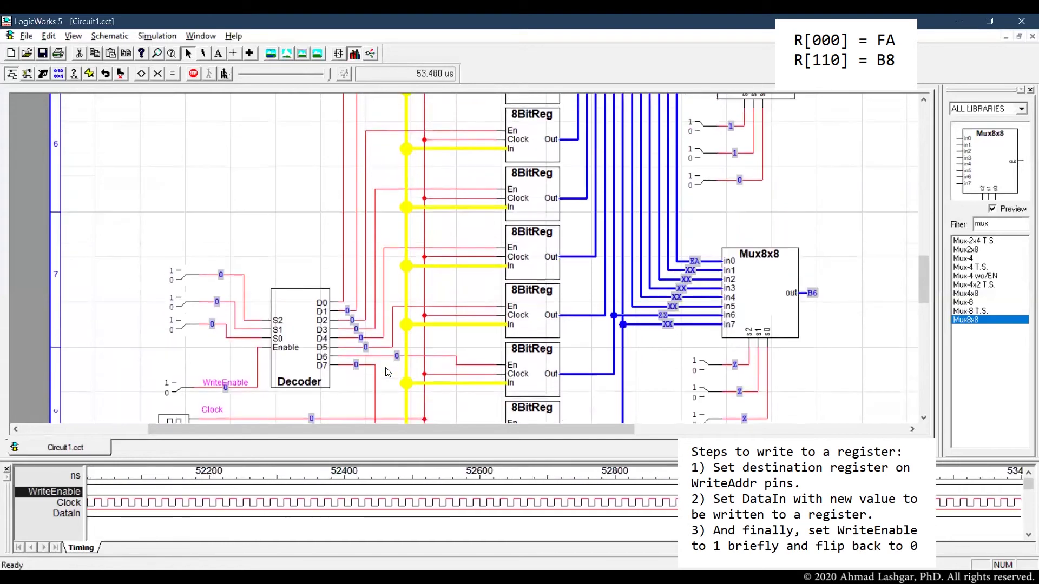
scroll(508, 259, "up", 1)
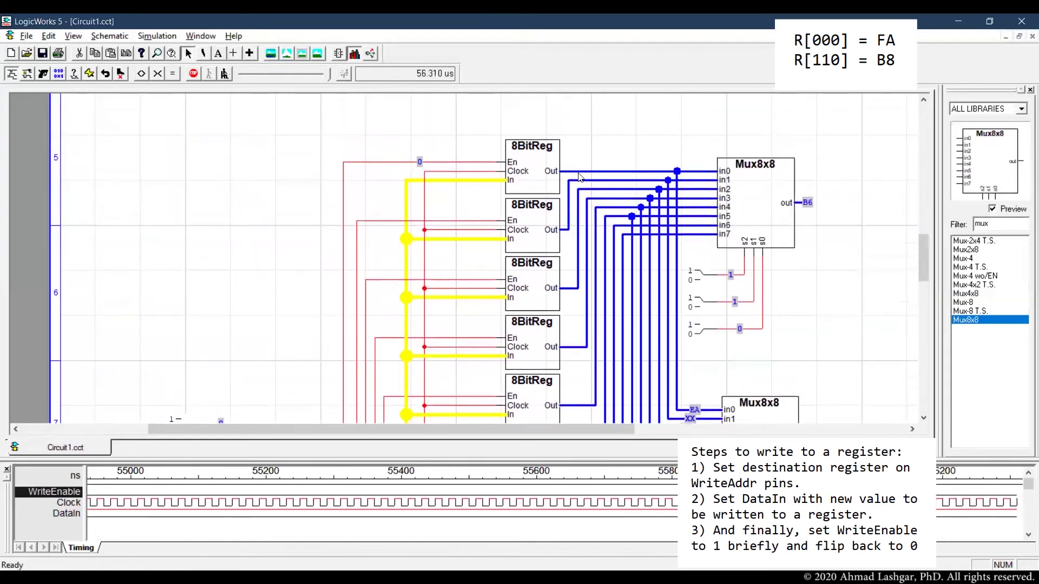
left_click(578, 173)
- Set the second Mux8x8's s2, s1 and s0 select switches to 000
scroll(765, 347, "down", 6)
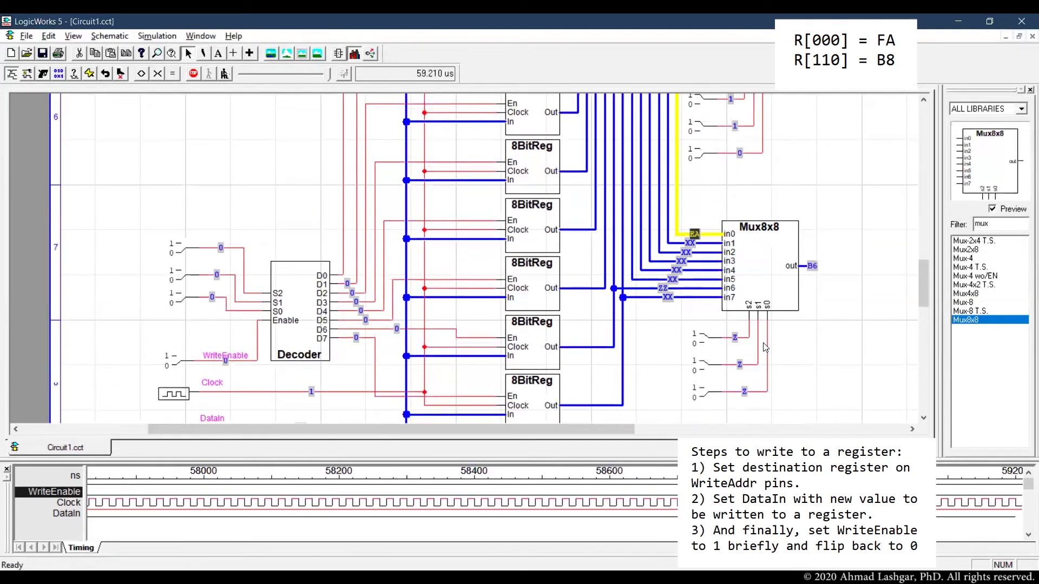
left_click(703, 342)
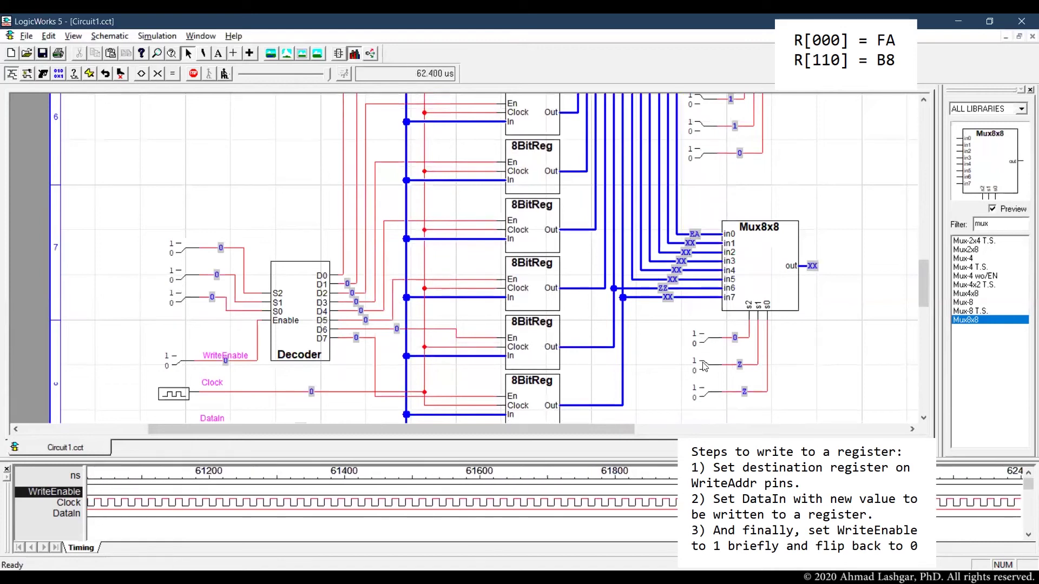
left_click(704, 366)
left_click(703, 398)
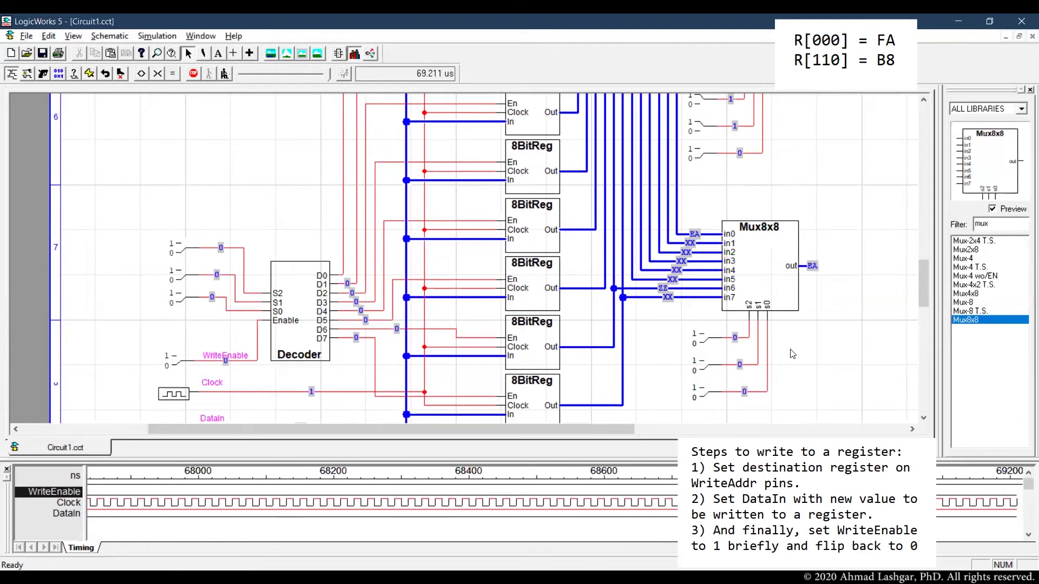
- Set the first Mux8x8's s2 and s1 select switches to 0 so that it reads register 000
scroll(792, 354, "up", 5)
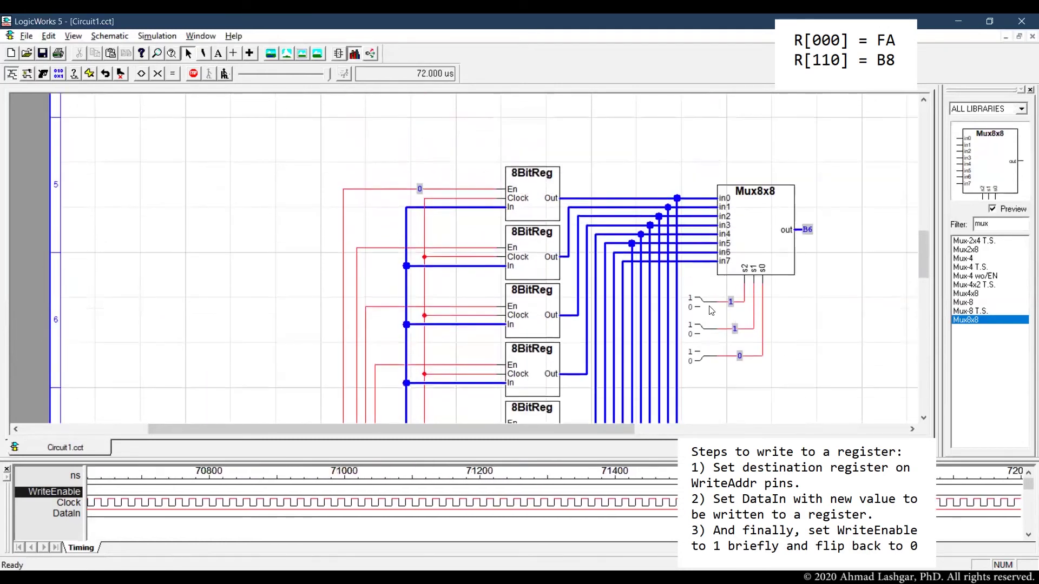
left_click(697, 303)
left_click(701, 328)
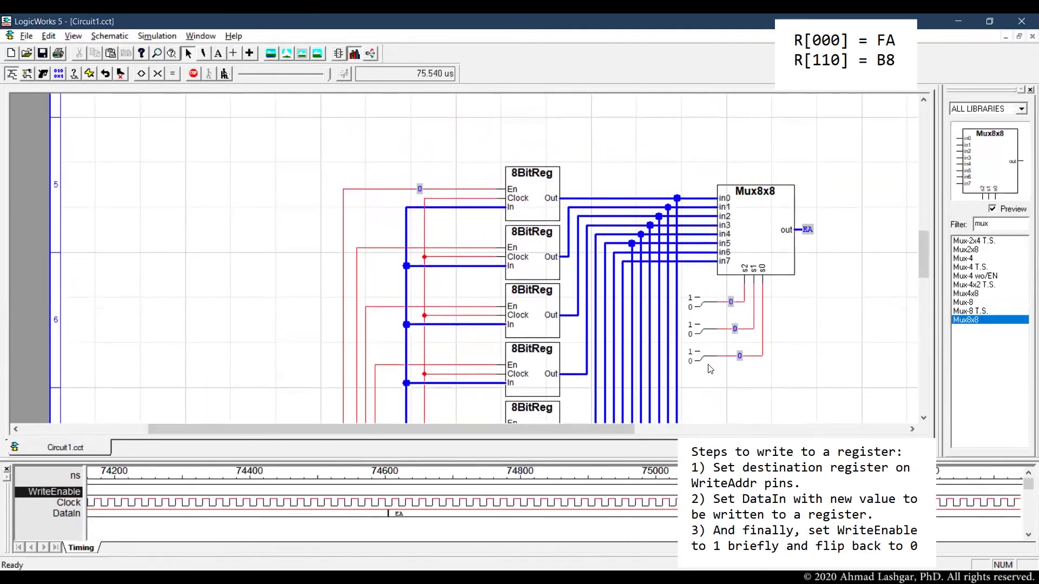
- Stop and rerun the simulation, then return to the decoder's write inputs
left_click(194, 74)
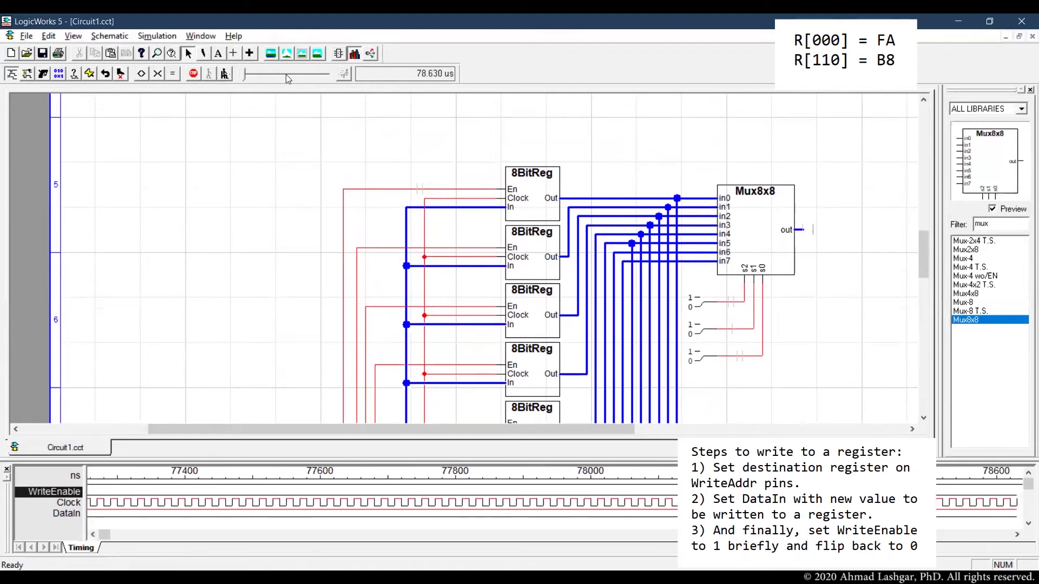
left_click(344, 74)
scroll(302, 223, "down", 4)
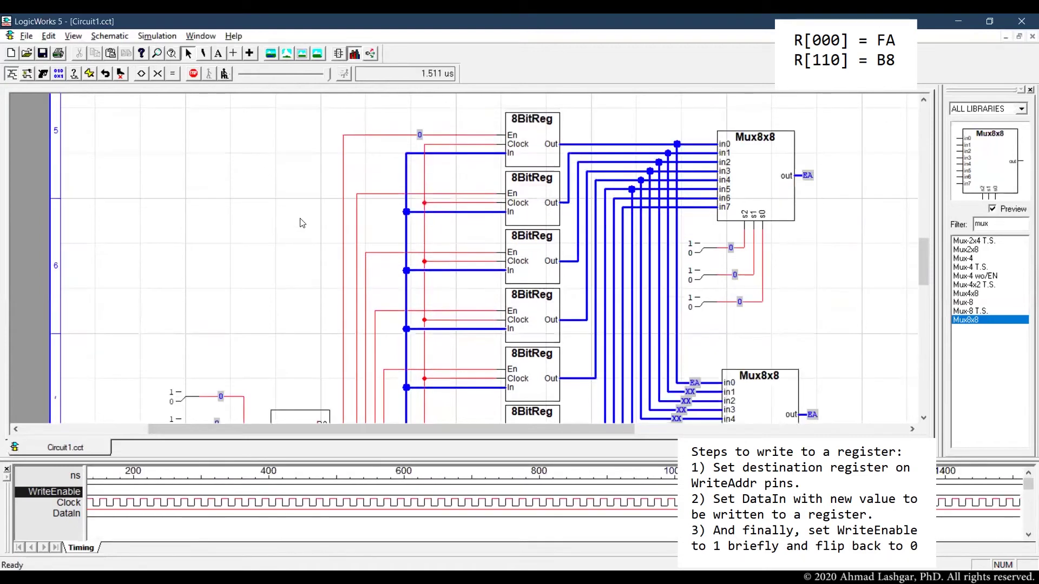
scroll(302, 223, "down", 3)
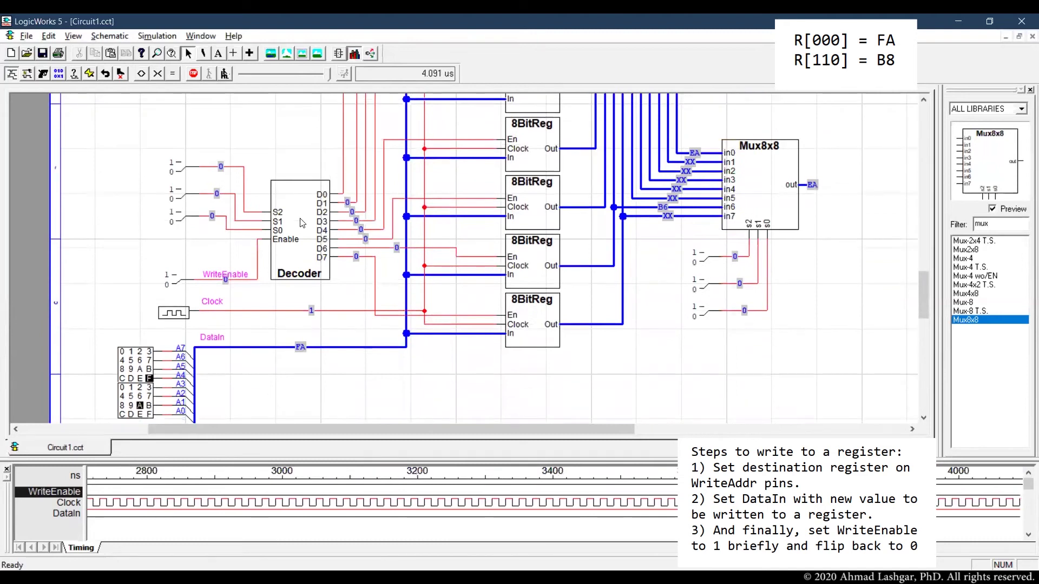
scroll(231, 331, "down", 2)
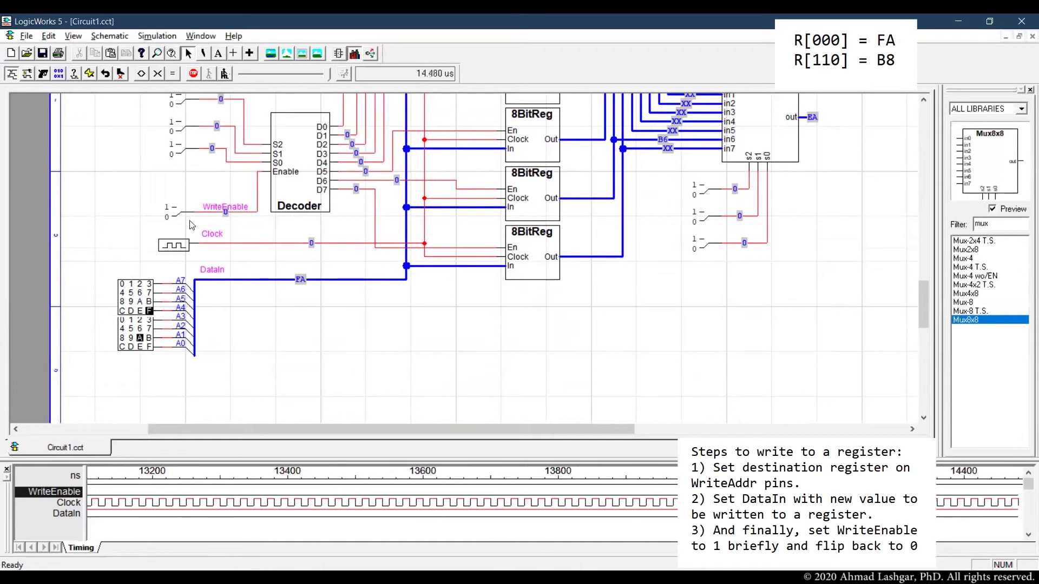
- Trace register 000's output bus to the in0 inputs of both Mux8x8 read ports and check the second multiplexer's output
scroll(202, 185, "up", 1)
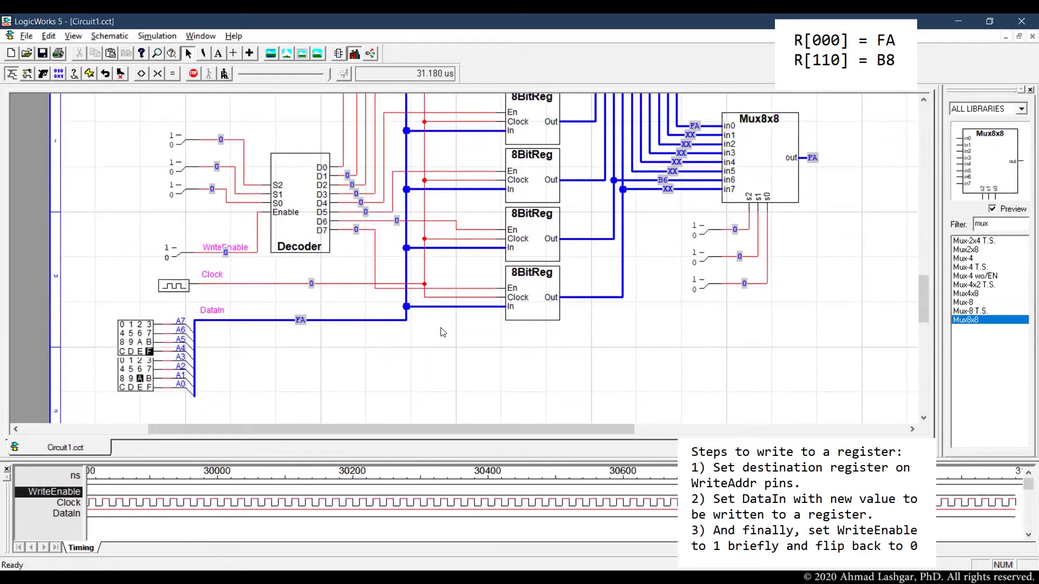
scroll(442, 333, "up", 6)
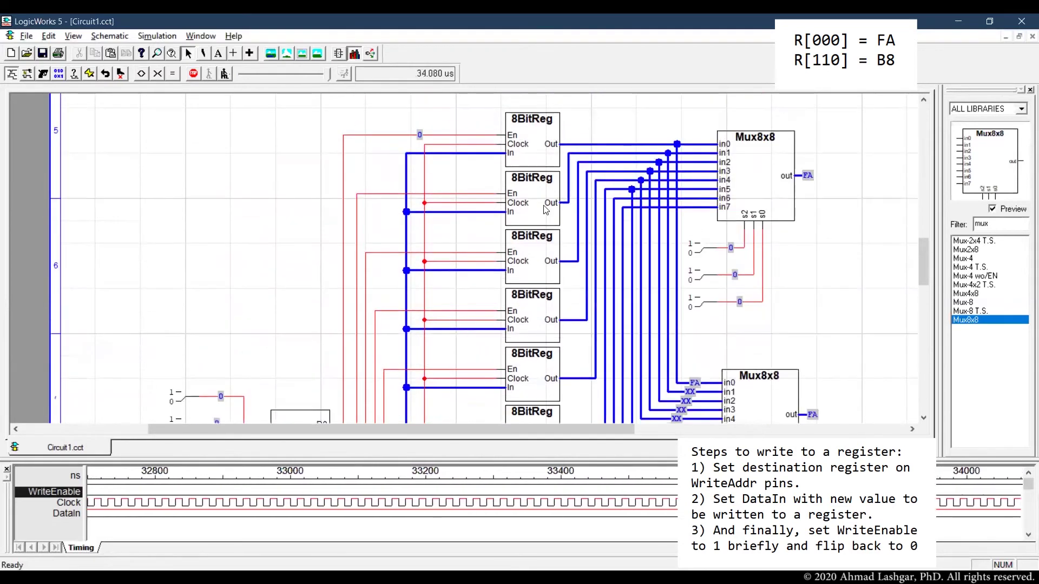
left_click(590, 144)
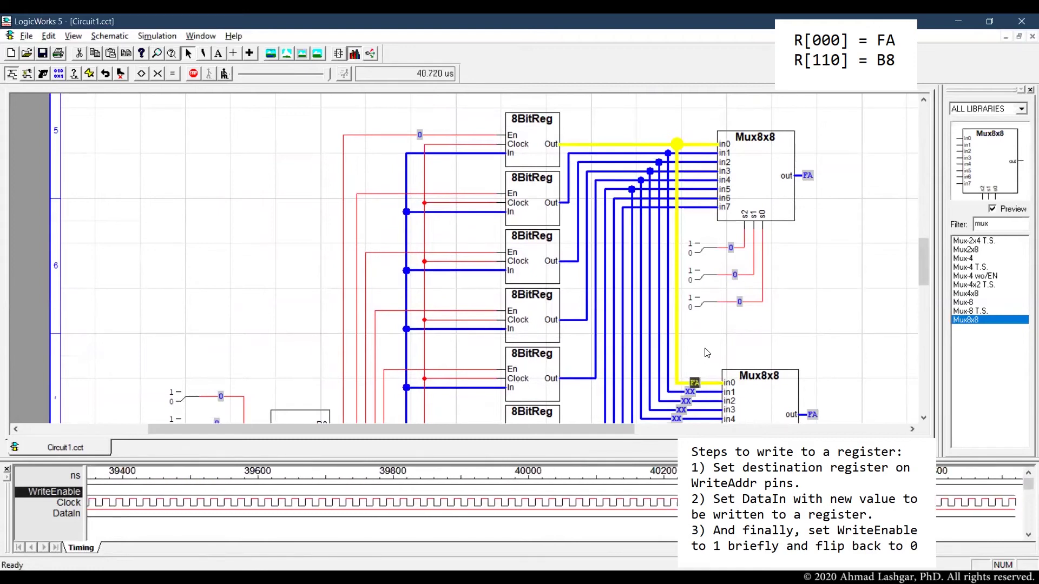
scroll(718, 322, "down", 1)
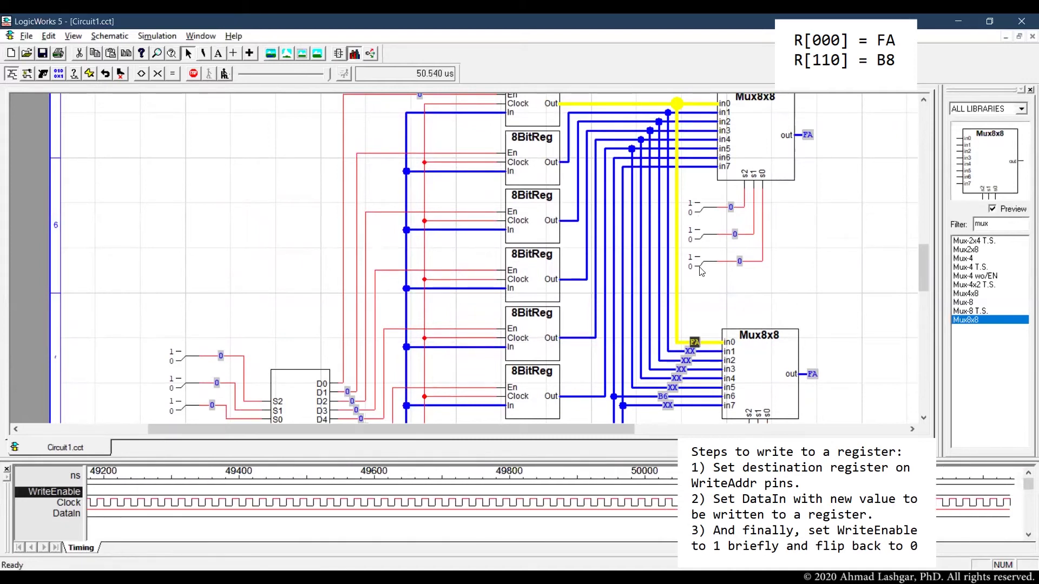
scroll(736, 379, "down", 3)
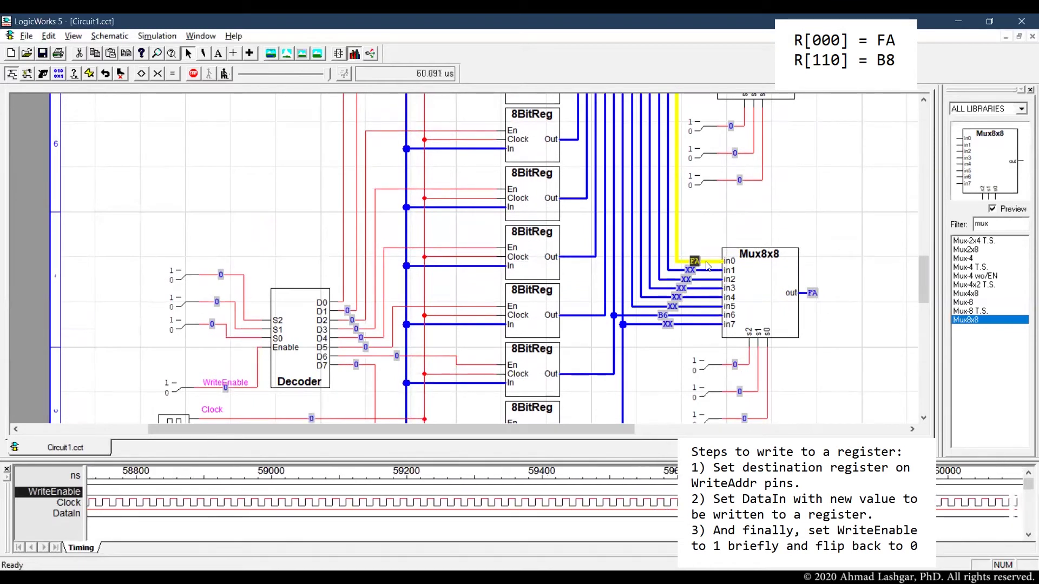
left_click(779, 299)
left_click(821, 325)
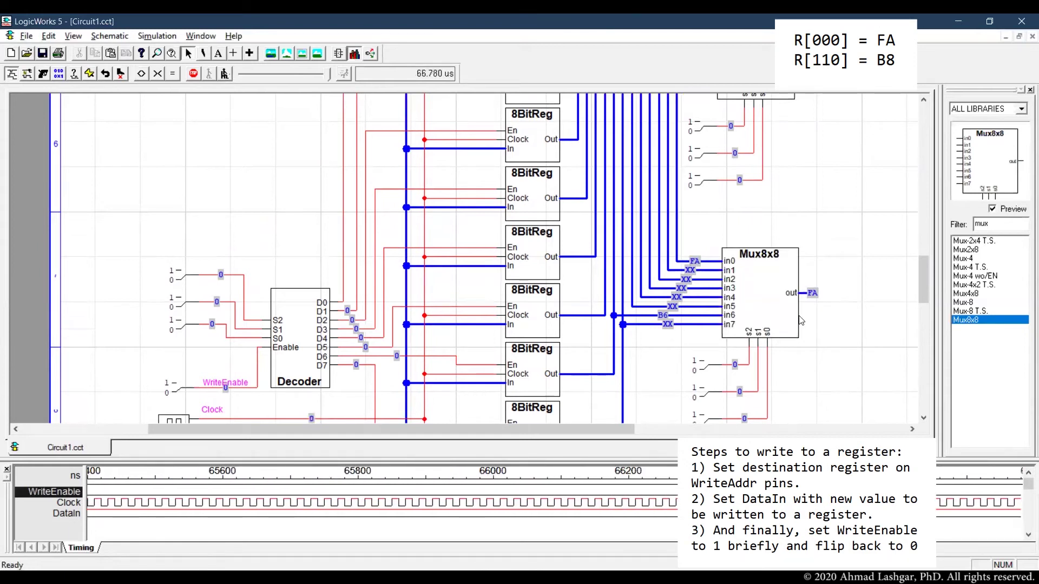
- Set the decoder's S2 and S1 write address switches to 1 to select register 110
scroll(703, 322, "down", 3)
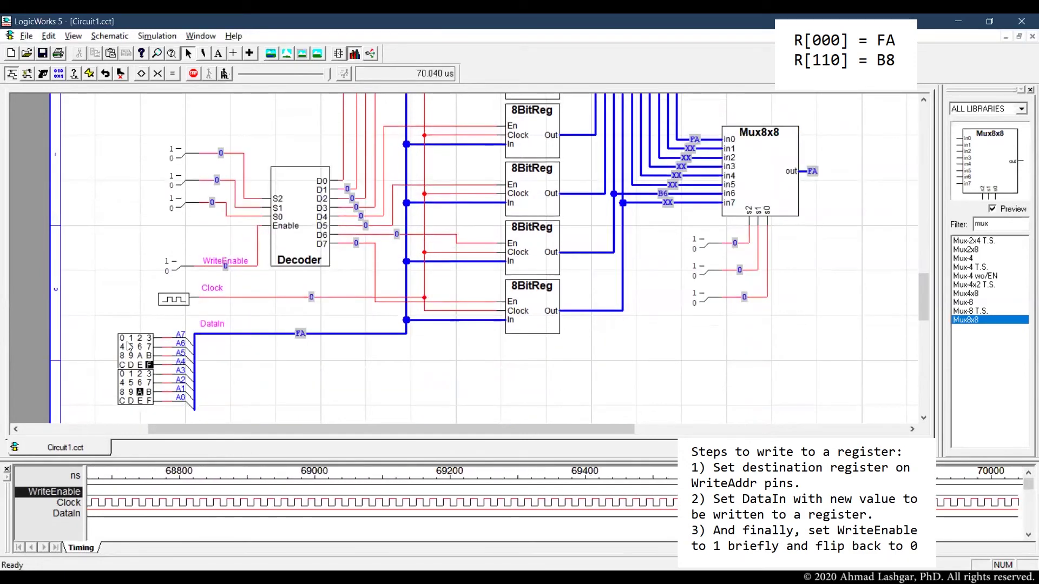
left_click(179, 161)
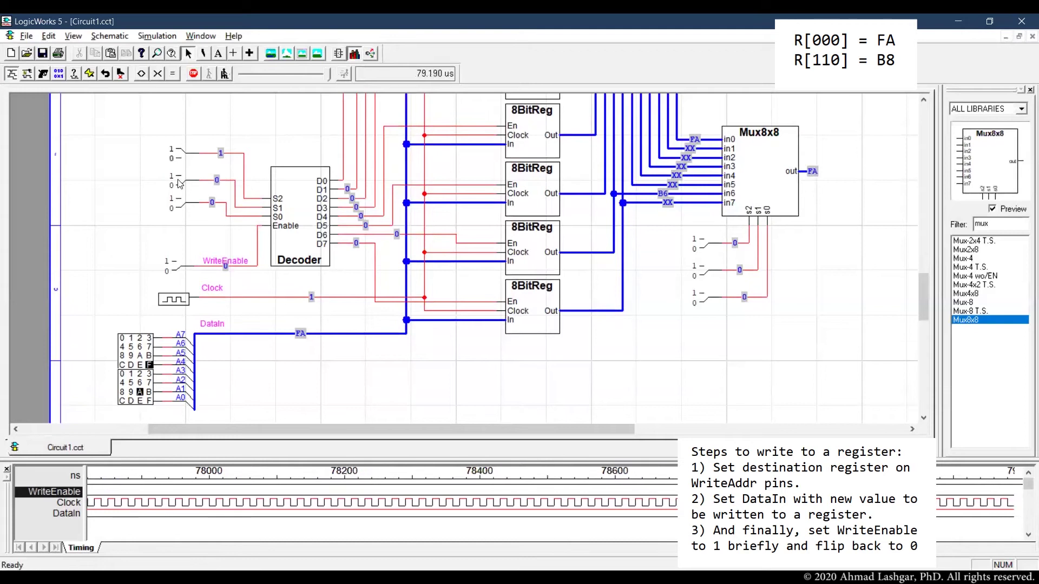
left_click(180, 181)
left_click_drag(156, 137, 195, 231)
- Set DataIn to B8 and switch WriteEnable to 1 and back to 0 to write it into register 110
left_click(150, 356)
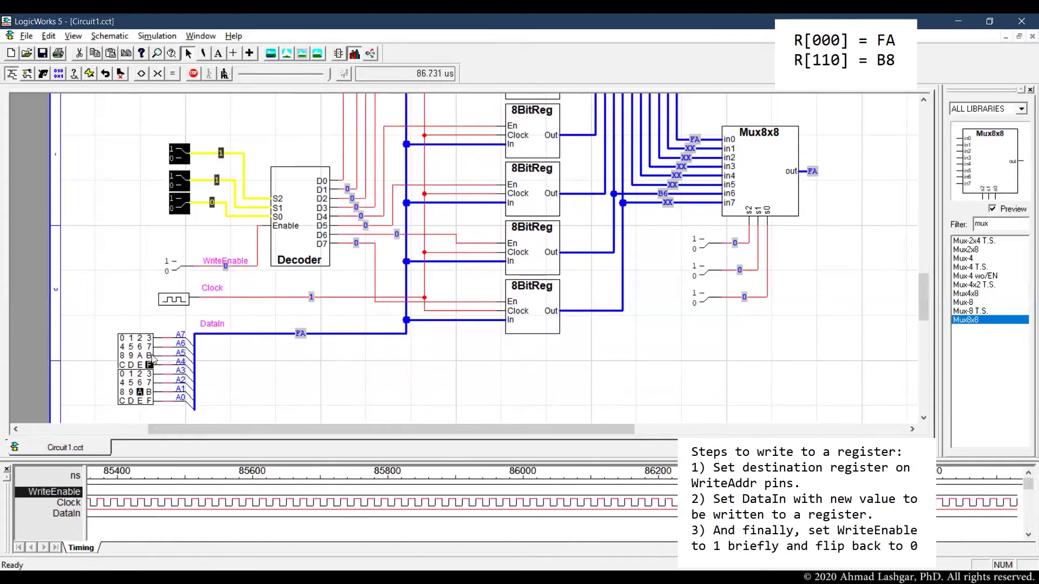
left_click(122, 392)
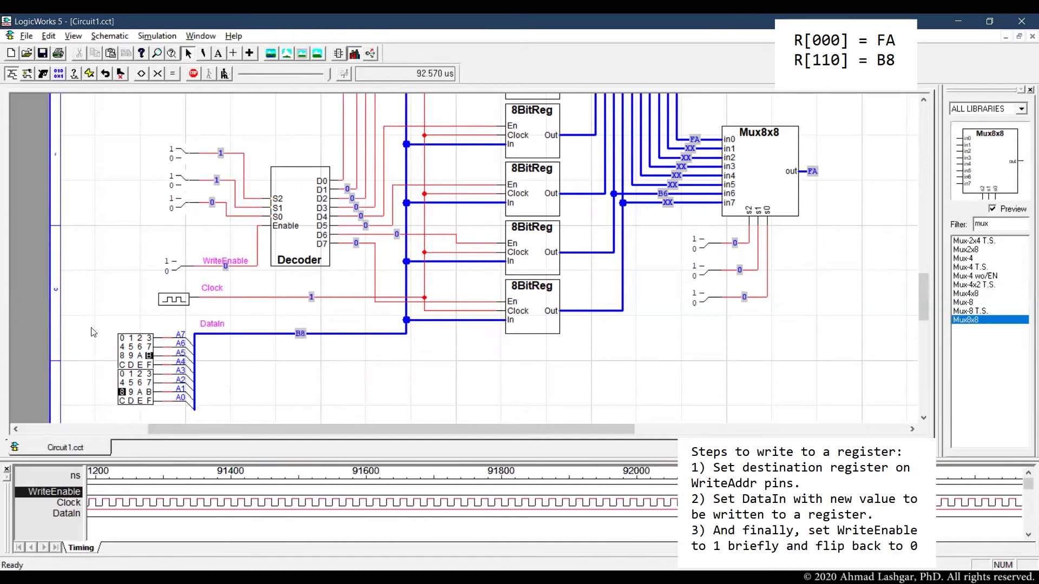
left_click(246, 334)
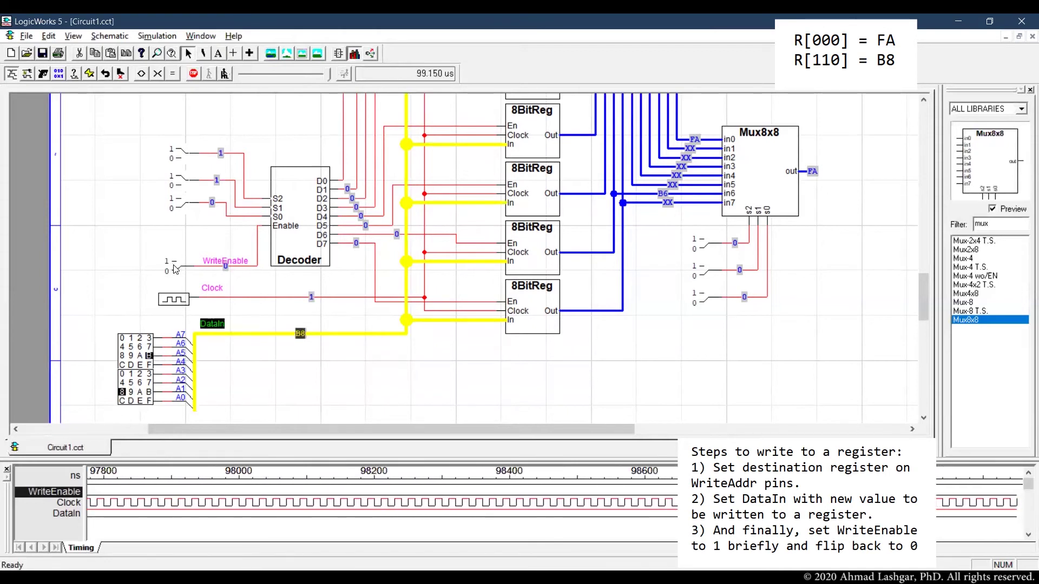
left_click(176, 270)
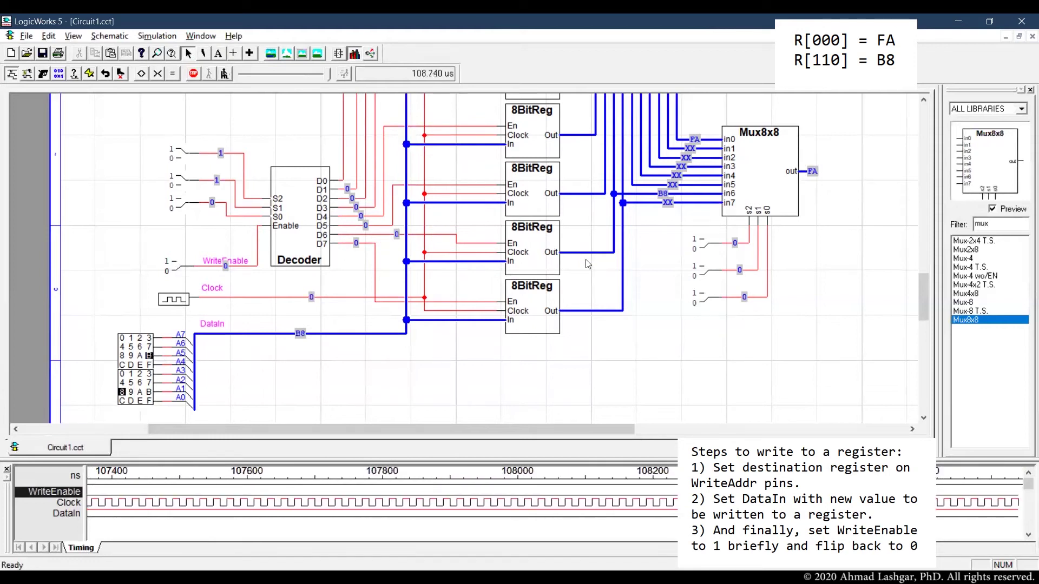
- Trace register 110's output bus and set the second Mux8x8's s2 and s1 select switches to 1 to read it
left_click(592, 252)
scroll(665, 333, "up", 4)
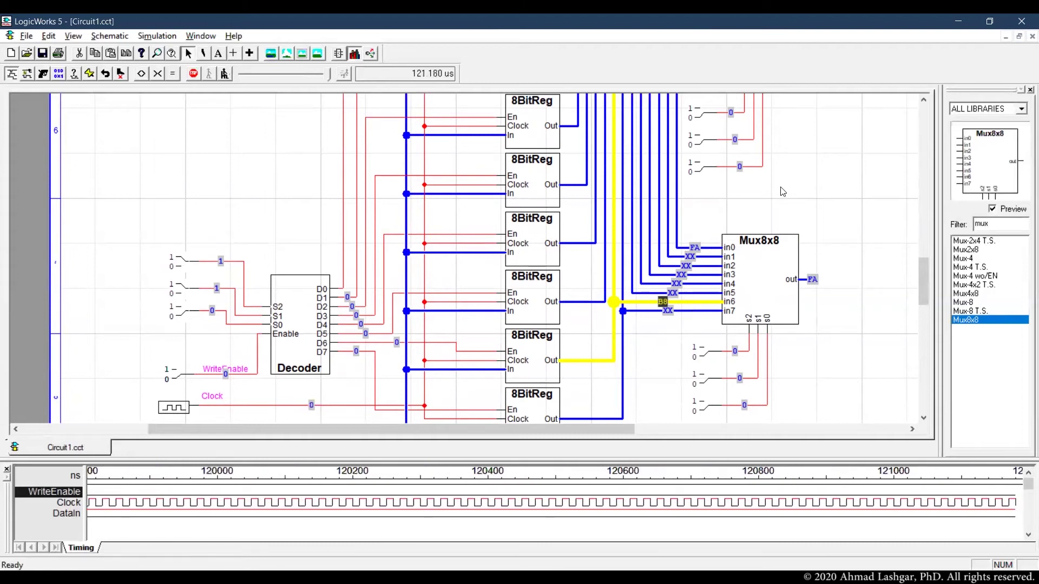
left_click(704, 355)
left_click(705, 379)
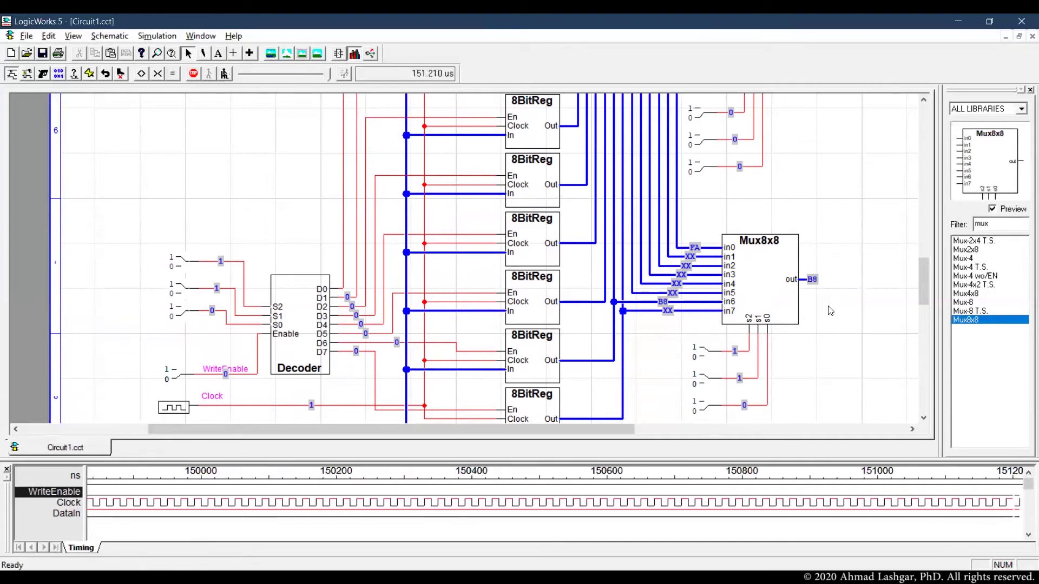
- Examine the two Mux8x8 read ports and the write decoder of the register file
left_click(785, 301)
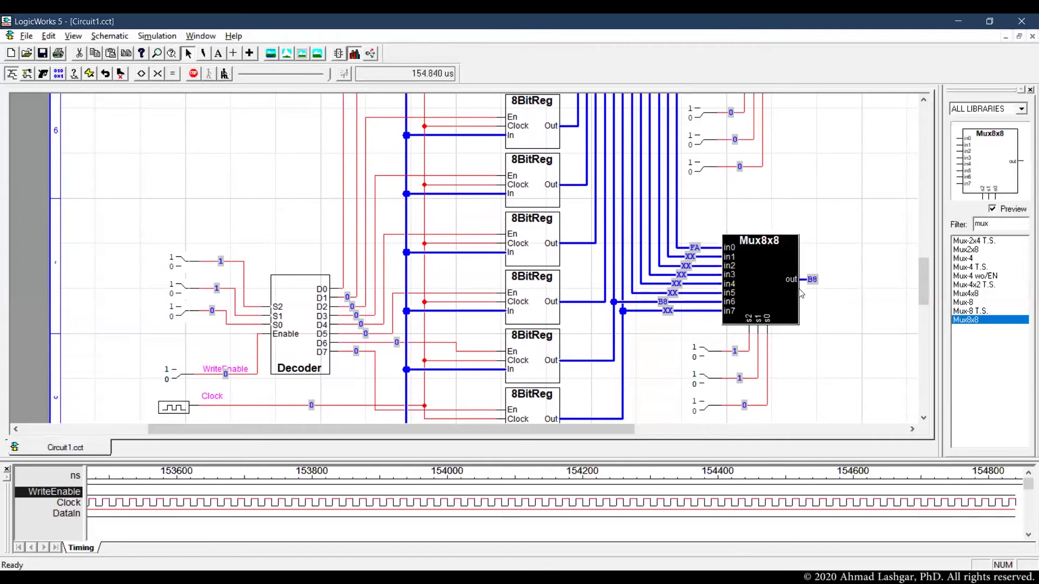
scroll(801, 298, "up", 3)
left_click(777, 206)
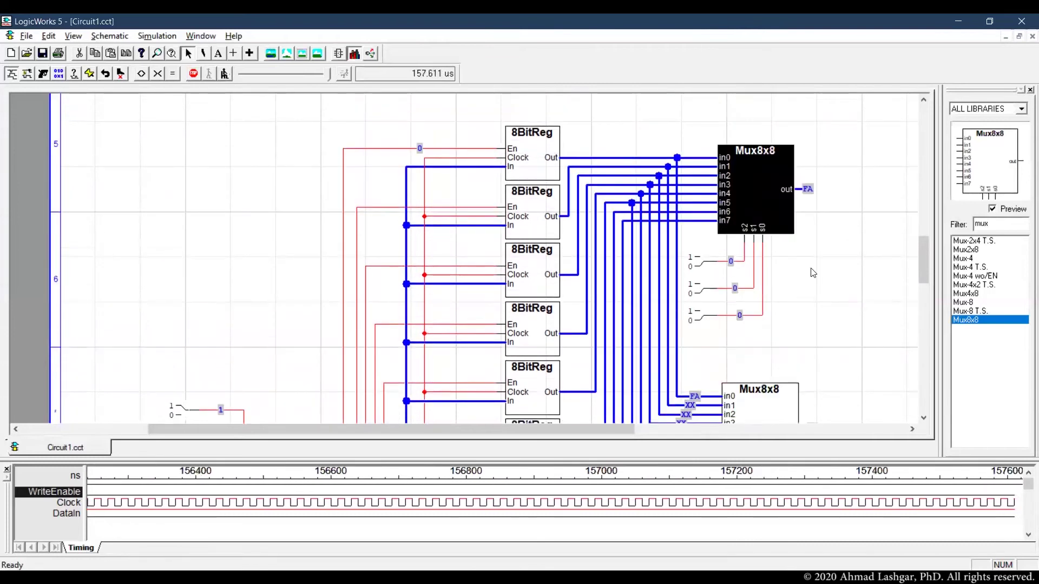
scroll(747, 274, "down", 5)
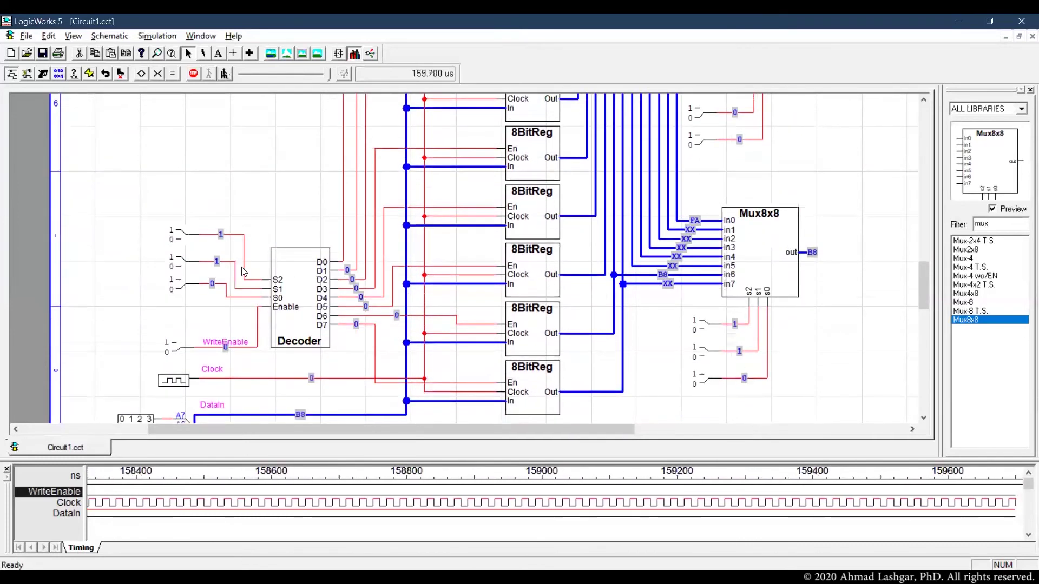
left_click(296, 282)
scroll(320, 256, "down", 2)
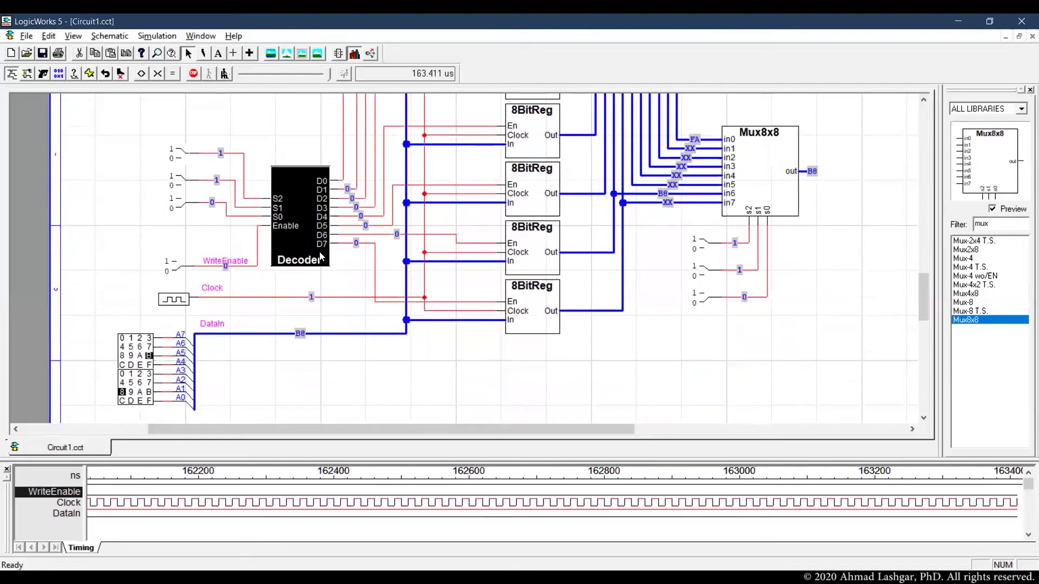
left_click(365, 363)
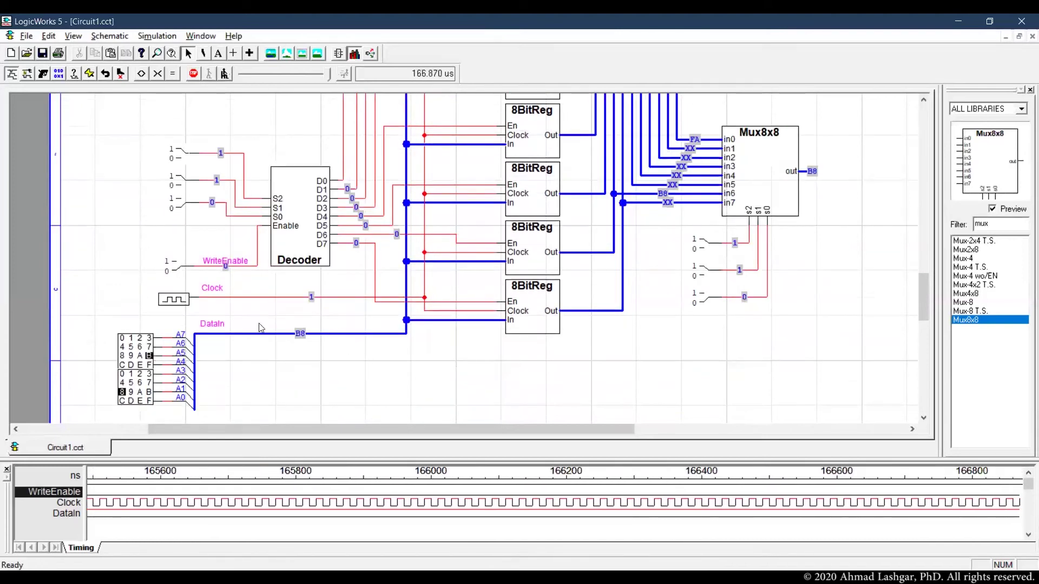
- Stop the simulation and save the circuit as Registerfile.cct in a new folder 09 inside Projects
left_click(194, 73)
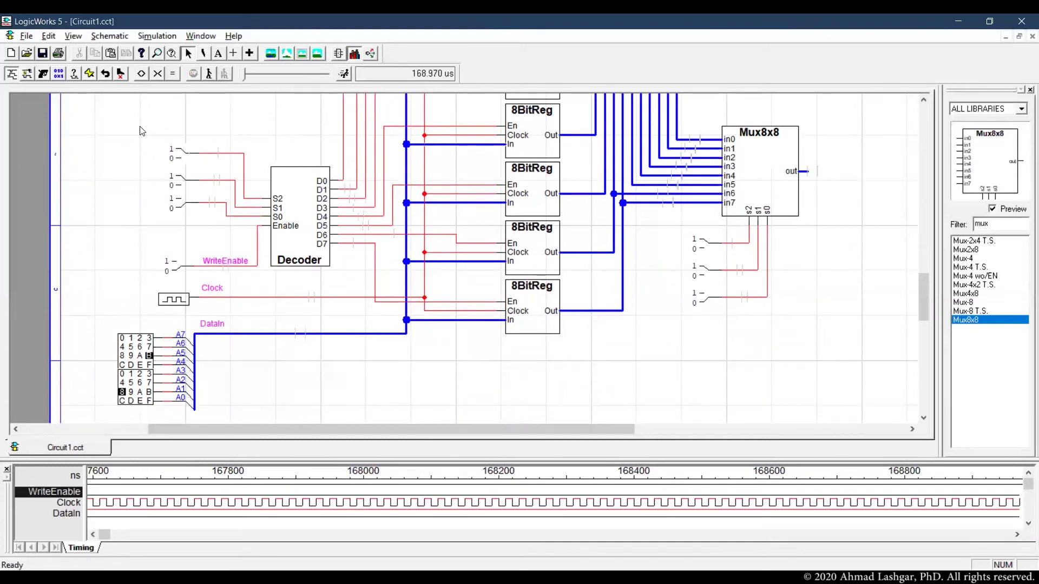
key("ctrl+s")
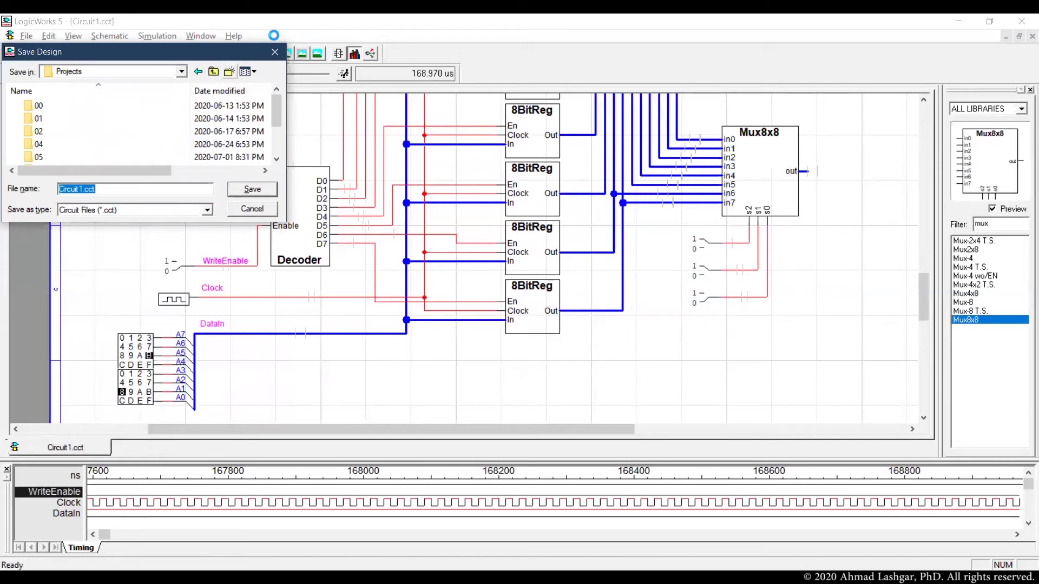
type("0")
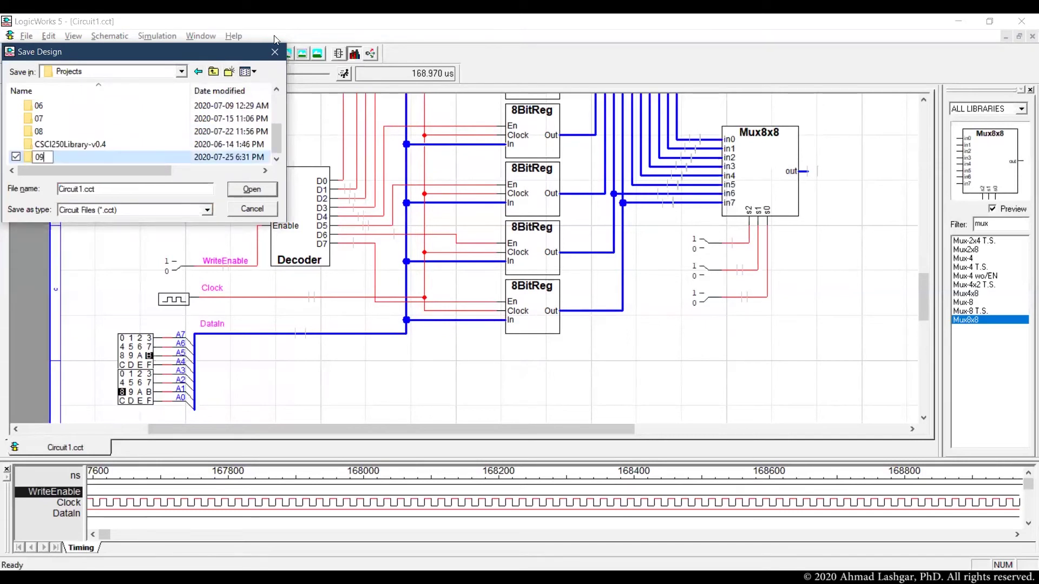
type("9")
key("Return")
key("Return")
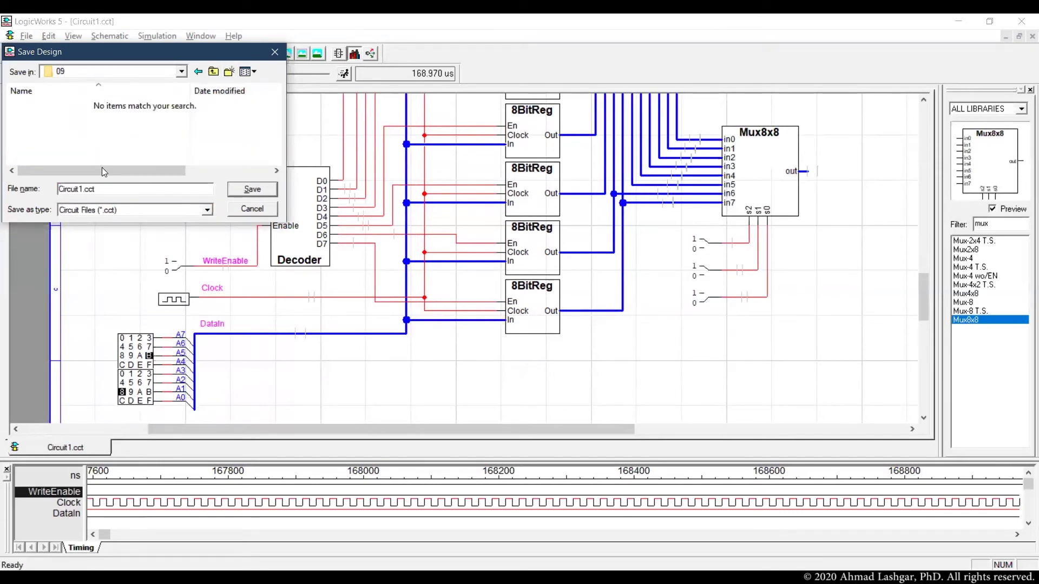
type("Registerfile")
key("Return")
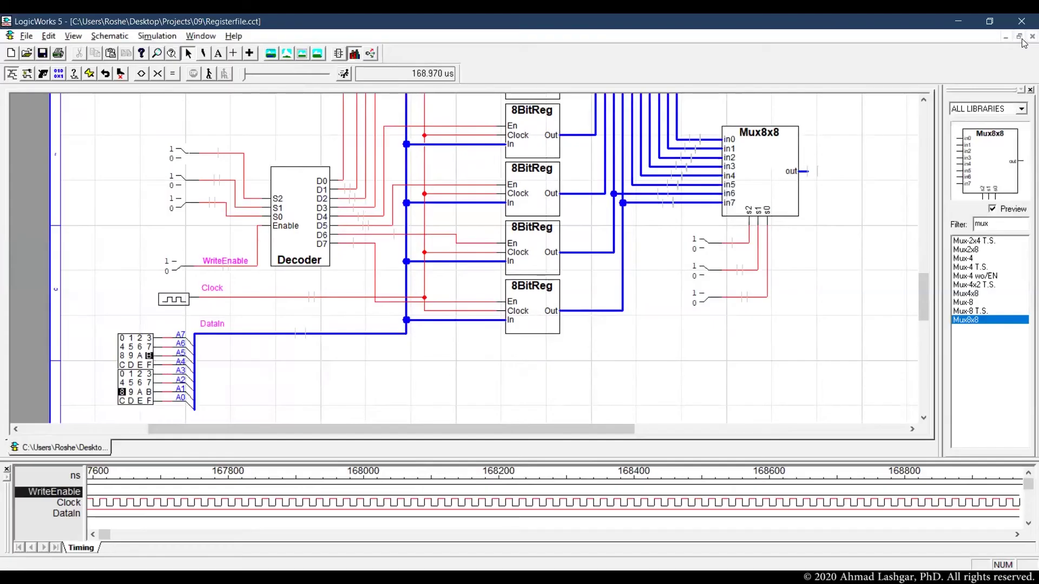
- Save a copy of the circuit as RegisterfileSymbol.cct in folder 09
left_click(26, 36)
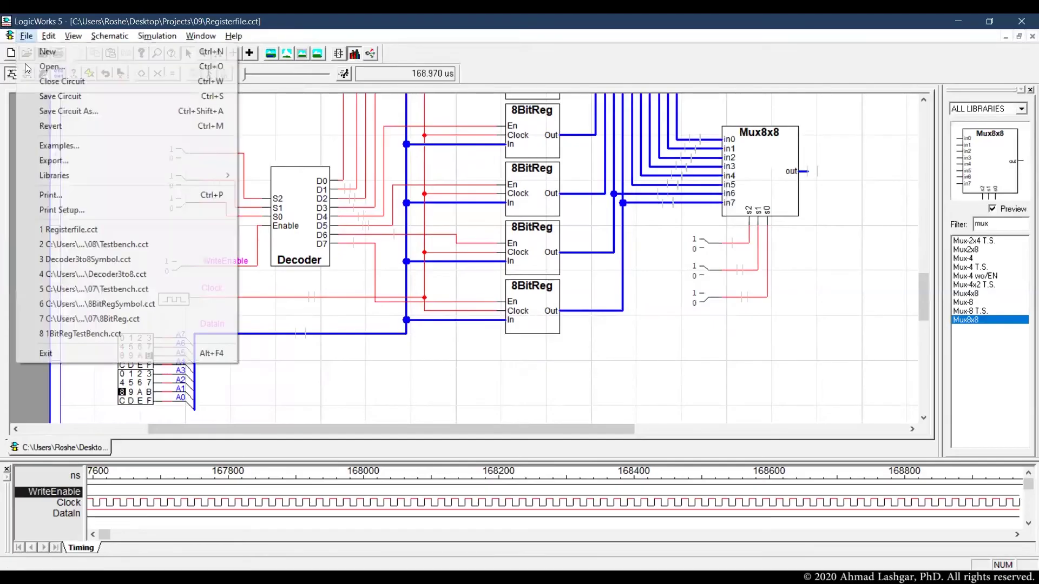
left_click(88, 111)
left_click(94, 189)
type("Symbol.cct")
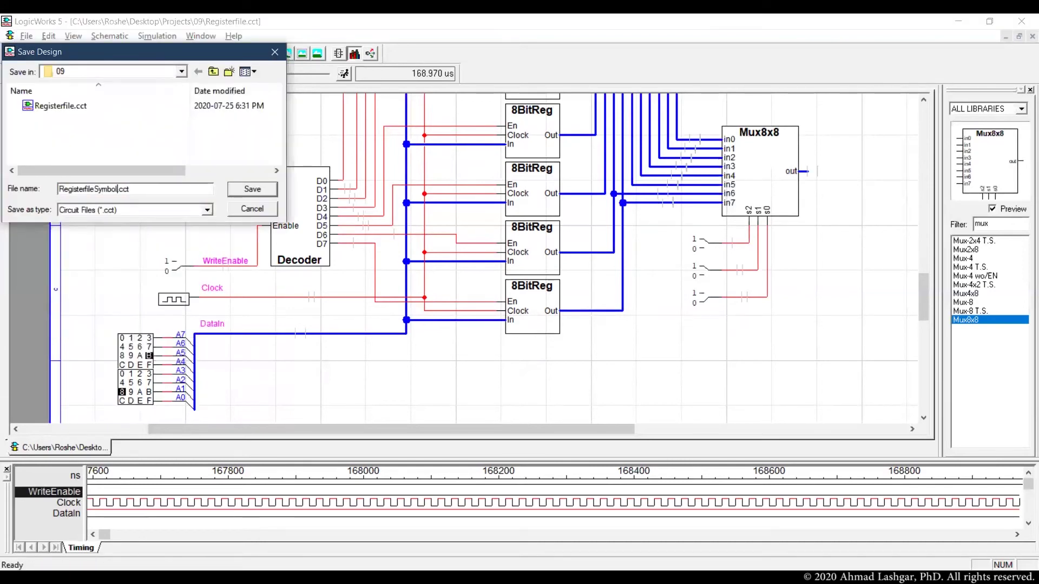
key("Return")
- Delete the decoder's S2, S1 and S0 switches, the WriteEnable switch and the clock generator
left_click_drag(144, 145, 182, 218)
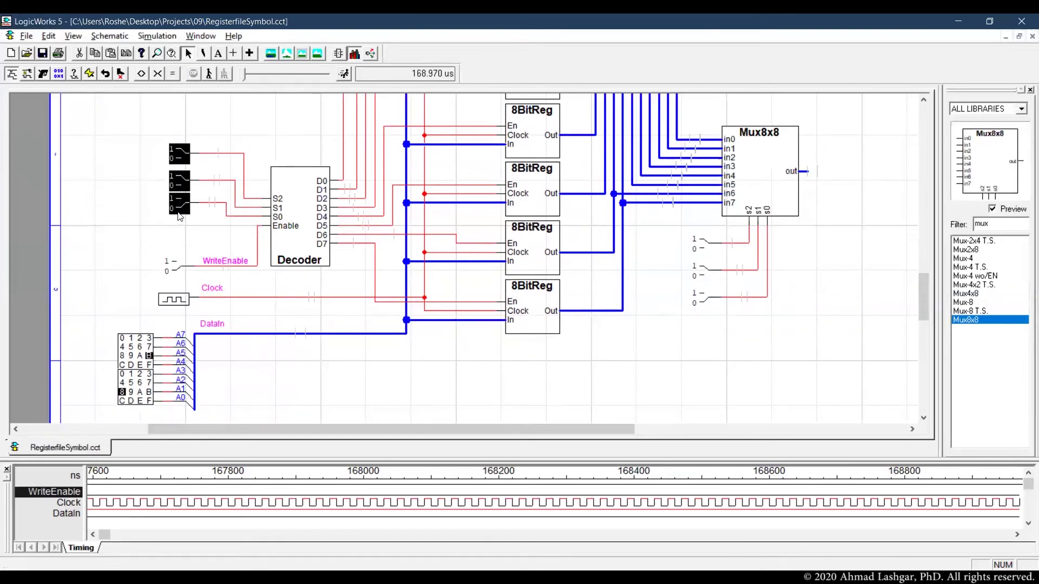
key("Delete")
left_click_drag(156, 257, 186, 288)
key("Delete")
left_click(171, 305)
key("Delete")
- Delete the two DataIn hex keyboards and the A7 to A0 breakout, leaving the DataIn bus
left_click_drag(99, 331, 166, 414)
scroll(166, 413, "down", 1)
key("Delete")
left_click(197, 349)
key("Delete")
left_click(195, 377)
left_click(195, 305)
key("Delete")
- Check the remaining DataIn, Clock, WriteEnable and decoder select lines
left_click(197, 302)
scroll(182, 340, "up", 2)
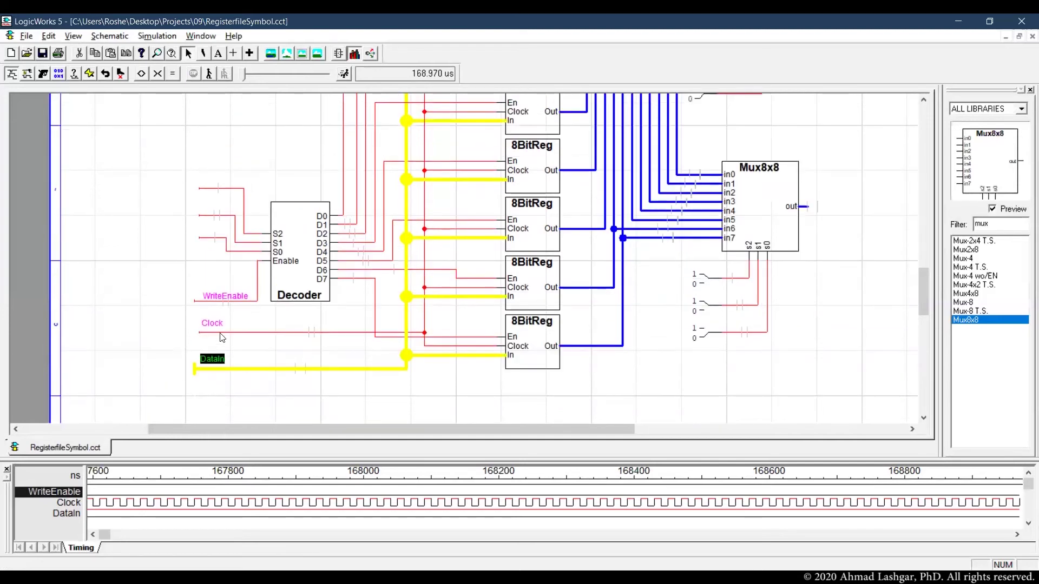
left_click(222, 332)
left_click(215, 302)
left_click(214, 239)
left_click(228, 188)
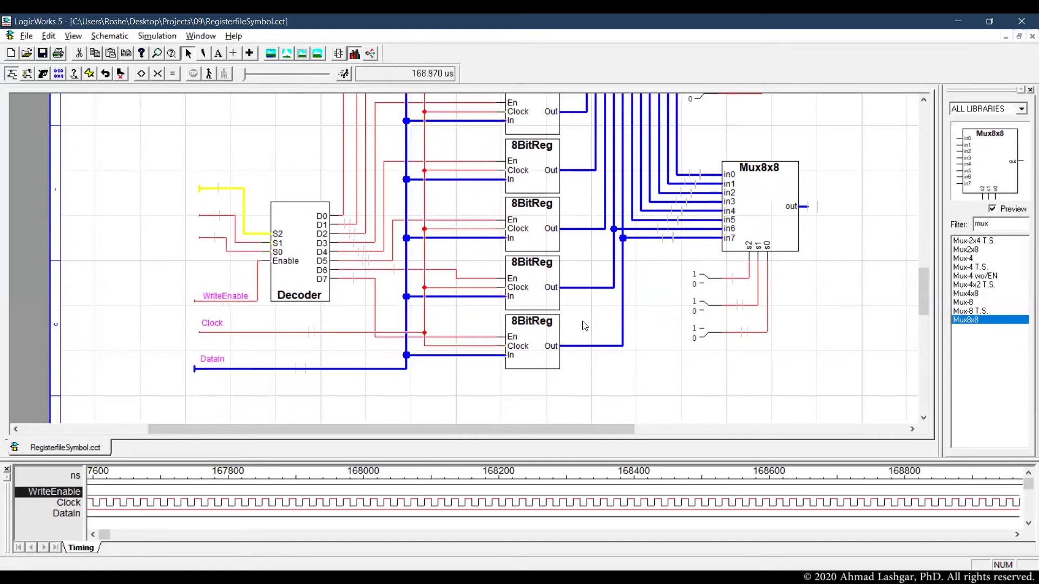
- Delete the s2, s1 and s0 select switches of both Mux8x8 multiplexers
left_click_drag(709, 356, 684, 259)
key("Delete")
scroll(732, 315, "up", 5)
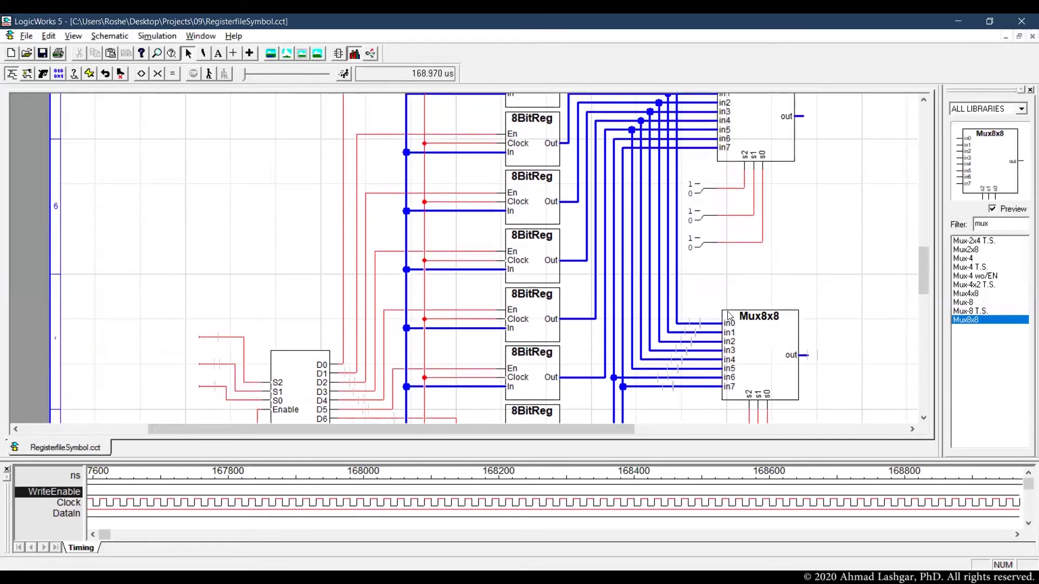
left_click_drag(705, 304, 687, 211)
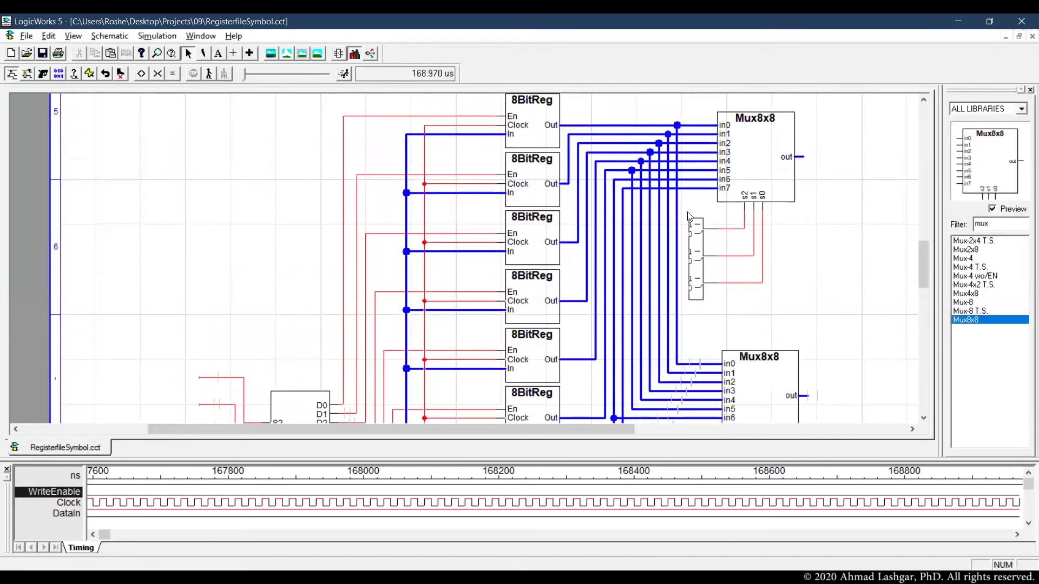
key("Delete")
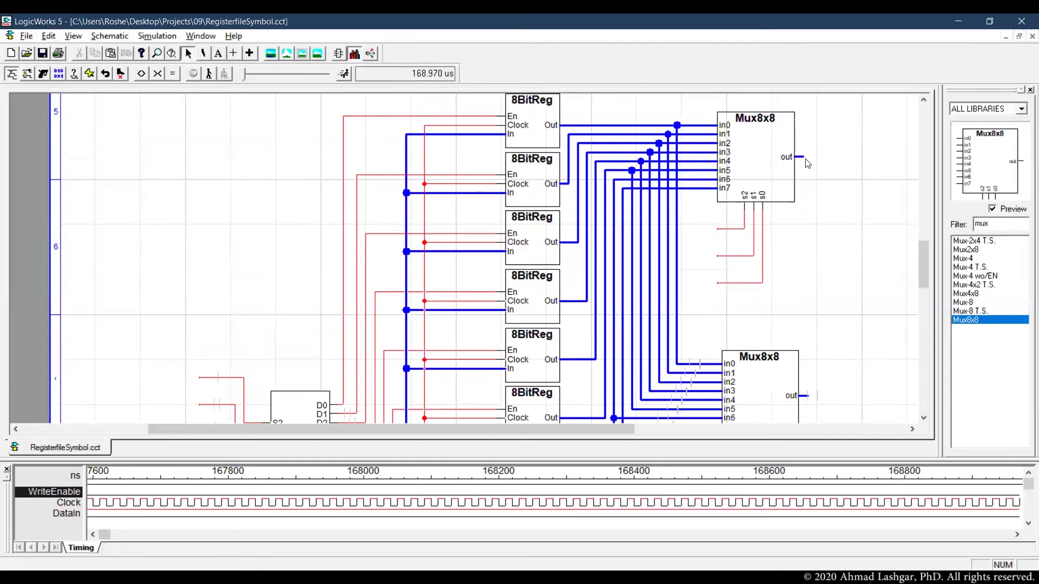
- Extend the output buses of both Mux8x8 multiplexers away from their out pins
left_click_drag(837, 160, 804, 157)
left_click_drag(806, 397, 848, 396)
scroll(844, 281, "down", 3)
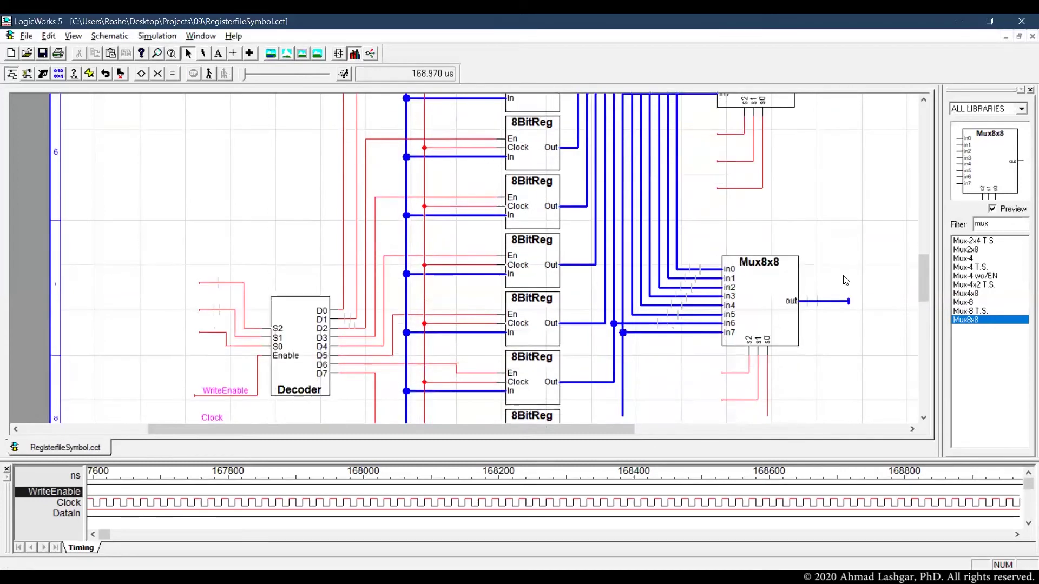
- Find the Port In component and attach one to each of the decoder's S2, S1, S0, WriteEnable and Clock lines
left_click_drag(991, 224, 904, 215)
type("port")
double_click(963, 259)
left_click(182, 243)
left_click(183, 270)
left_click(183, 292)
left_click(178, 355)
- Attach Port In components to the s2, s1 and s0 select lines of both Mux8x8 multiplexers
scroll(191, 386, "up", 1)
left_click(709, 134)
left_click(709, 161)
left_click(709, 188)
left_click(706, 400)
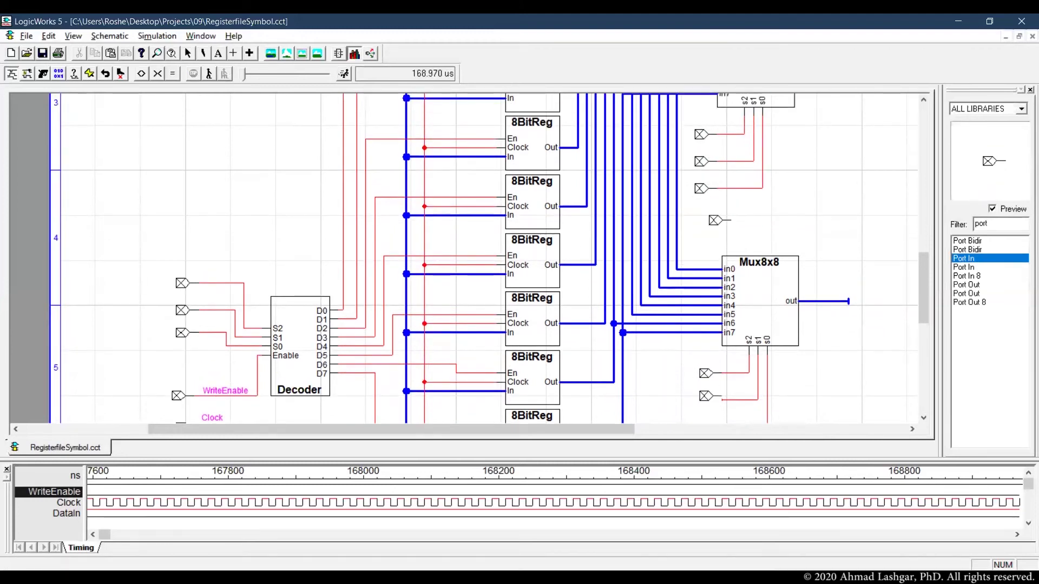
scroll(706, 400, "down", 1)
left_click(706, 400)
- Attach a Port In 8 to the DataIn bus and a Port Out 8 to the output bus of each Mux8x8
left_click(972, 277)
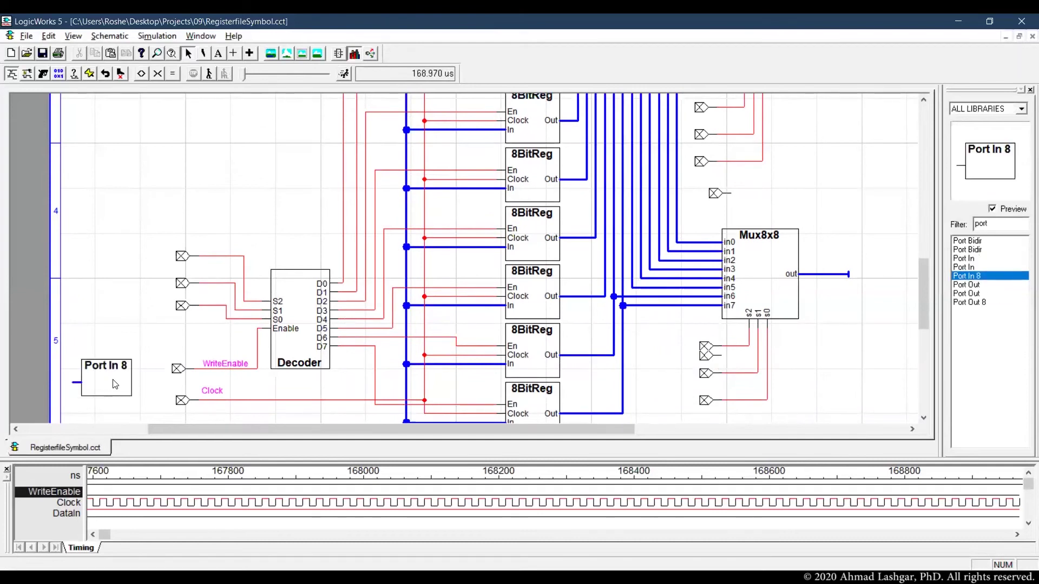
scroll(159, 371, "up", 2)
left_click(968, 302)
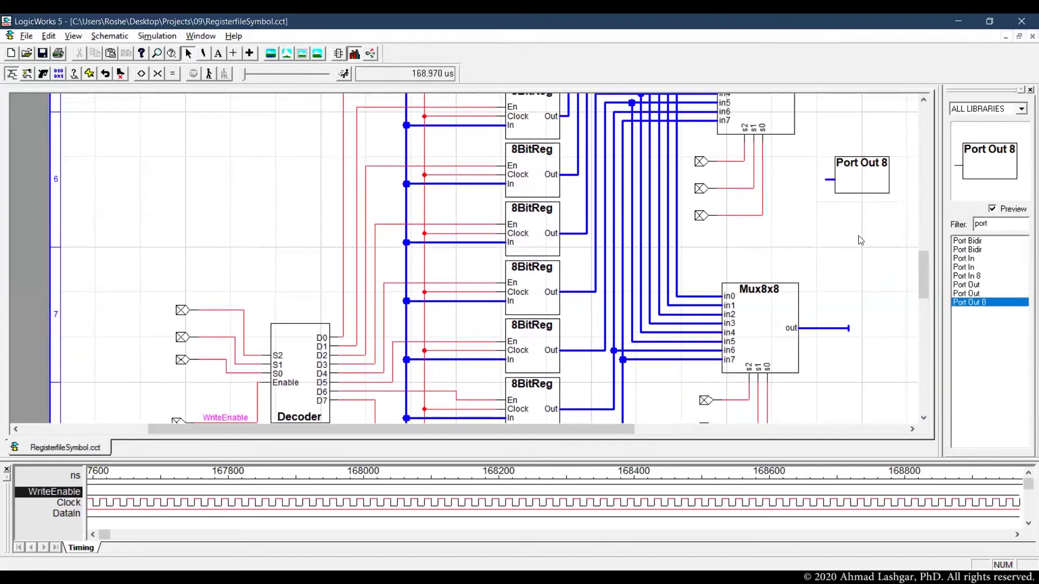
scroll(861, 238, "up", 2)
left_click(844, 157)
left_click(857, 396)
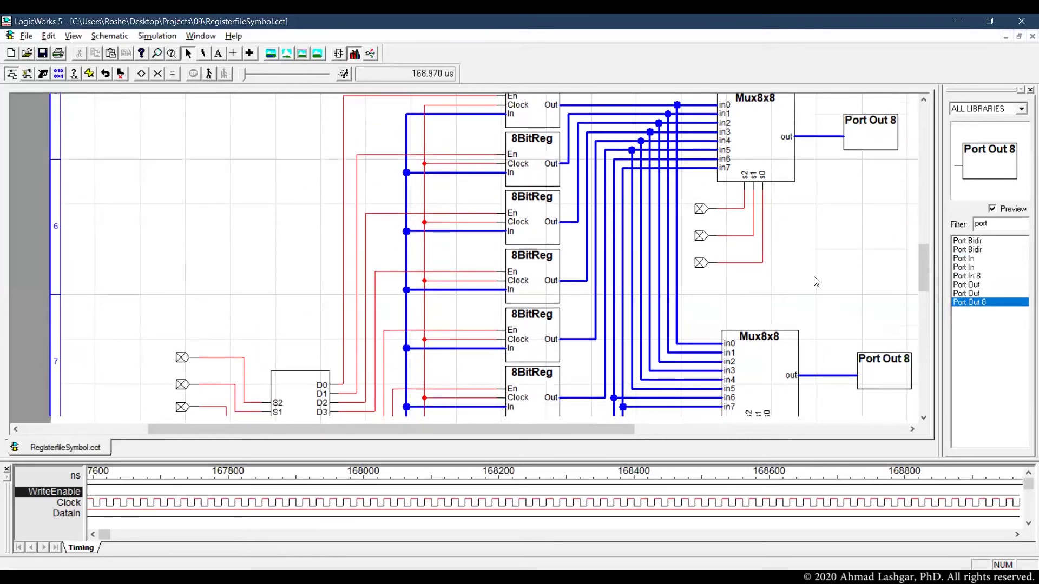
- Name the input ports on the decoder's S2, S1 and S0 lines WriteAdd2, WriteAddr1 and WriteAddr0
scroll(811, 282, "down", 4)
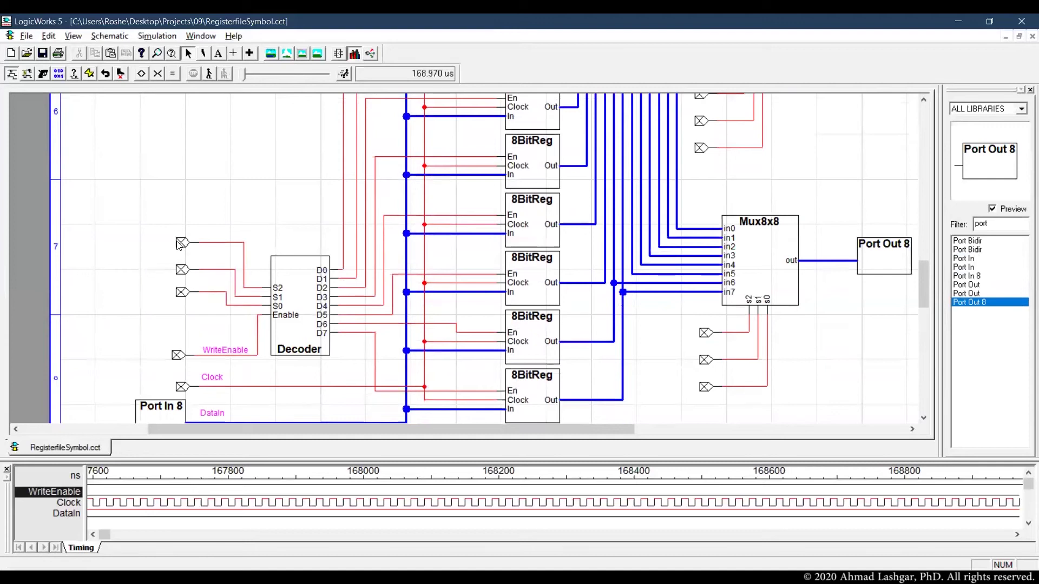
right_click(181, 243)
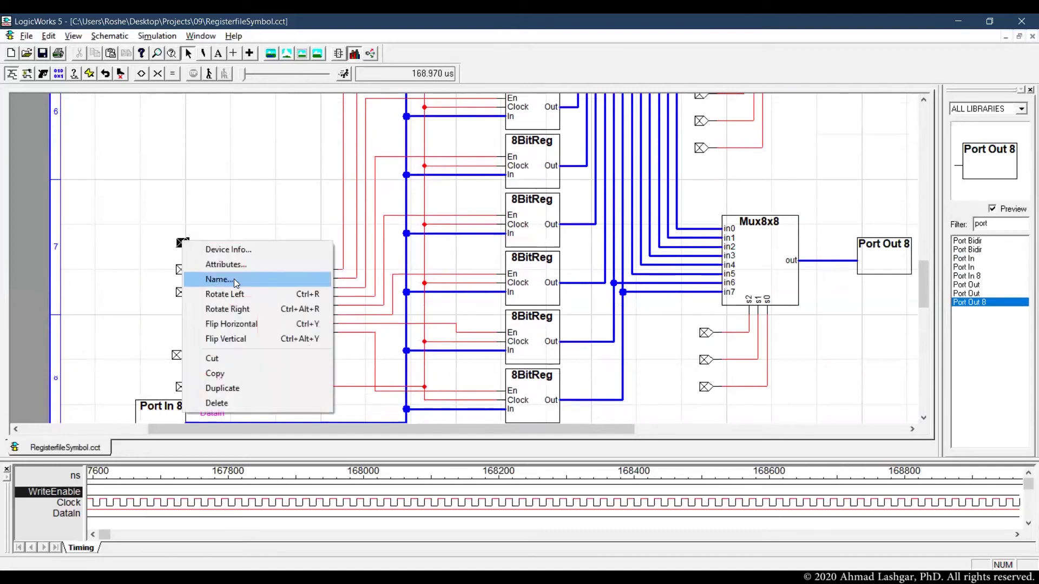
left_click(217, 279)
type("WriteAdd2")
key("Return")
right_click(180, 268)
left_click(222, 309)
type("WriteAddr1")
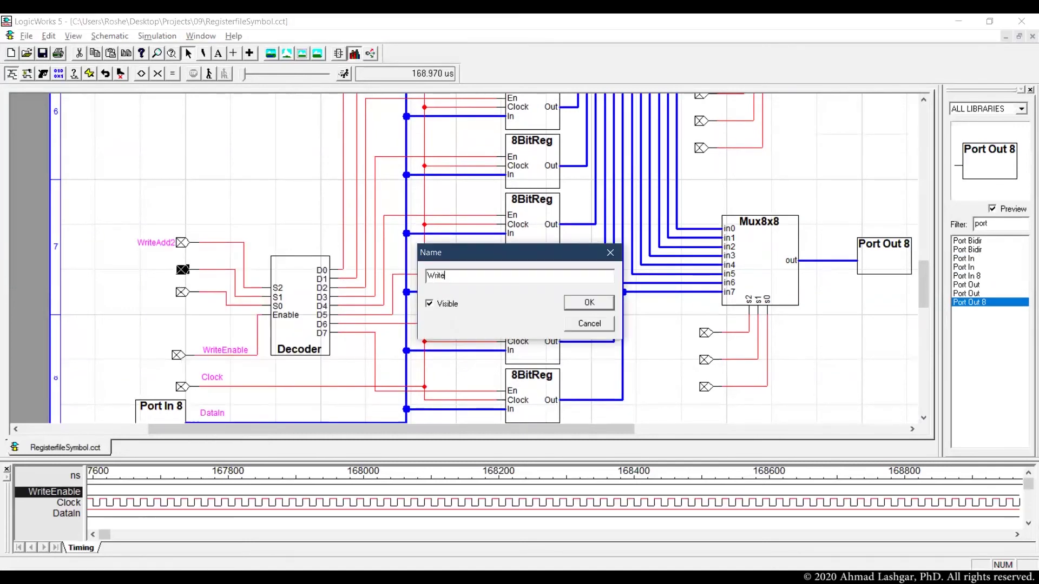
key("Return")
right_click(182, 292)
left_click(216, 331)
type("WriteAddr0")
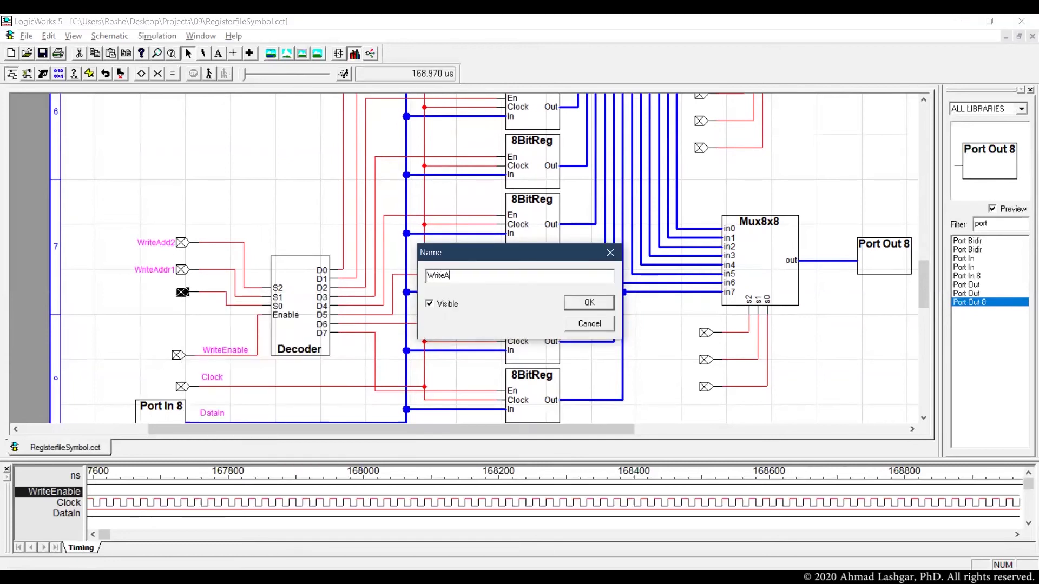
key("Return")
- Name the write-enable port WriteEn, the clock port Clock and the Port In 8 DataIn
right_click(178, 357)
left_click(214, 396)
type("WriteEn")
key("Return")
right_click(182, 387)
left_click(217, 407)
type("Clock")
key("Return")
right_click(165, 363)
left_click(200, 407)
type("DataIn")
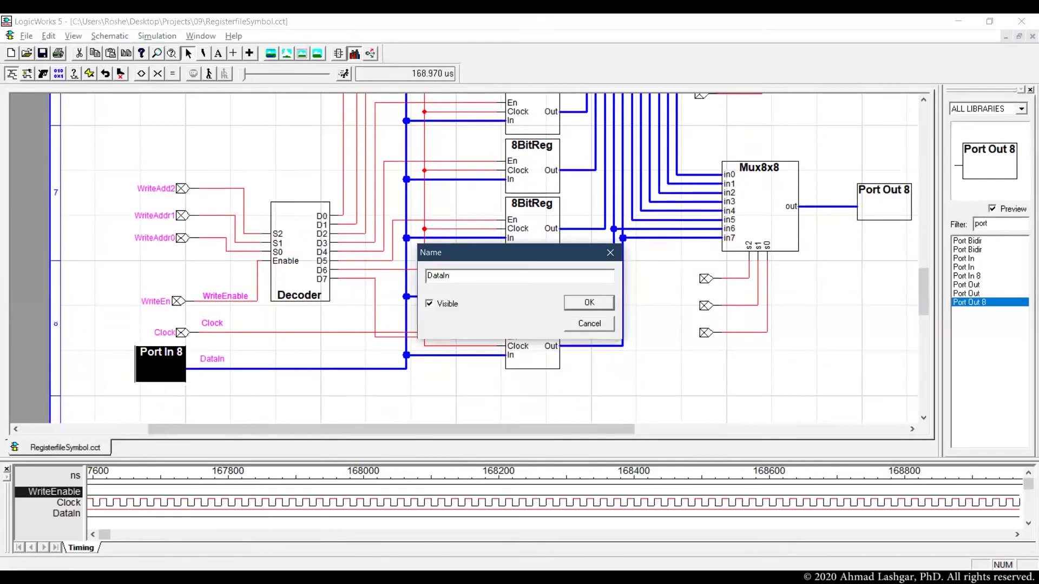
key("Return")
- Name the s2, s1 and s0 ports of the lower Mux8x8 ReadAddrB2, ReadAddrB1 and ReadAddrB0
right_click(706, 279)
left_click(742, 315)
type("ReadAd")
key("Return")
right_click(706, 306)
left_click(742, 342)
type("ReadAddrB1")
key("Return")
right_click(706, 333)
left_click(742, 370)
type("ReadAddrB0")
key("Return")
- Name the s2, s1 and s0 ports of the upper Mux8x8 ReadAddrA2, ReadAddrA1 and ReadAddrA0
scroll(710, 230, "up", 3)
right_click(702, 216)
left_click(736, 253)
type("ReadAddrA2")
key("Return")
right_click(702, 244)
left_click(735, 279)
type("ReadAddrA1")
key("Return")
right_click(701, 270)
left_click(736, 307)
type("ReadAddrA0")
key("Return")
- Name the upper multiplexer's Port Out 8 OutputA and the lower multiplexer's Port Out 8 OutputB
scroll(466, 265, "right", 5)
right_click(718, 134)
left_click(758, 172)
type("OutputA")
key("Return")
right_click(734, 373)
left_click(773, 410)
type("OutputB")
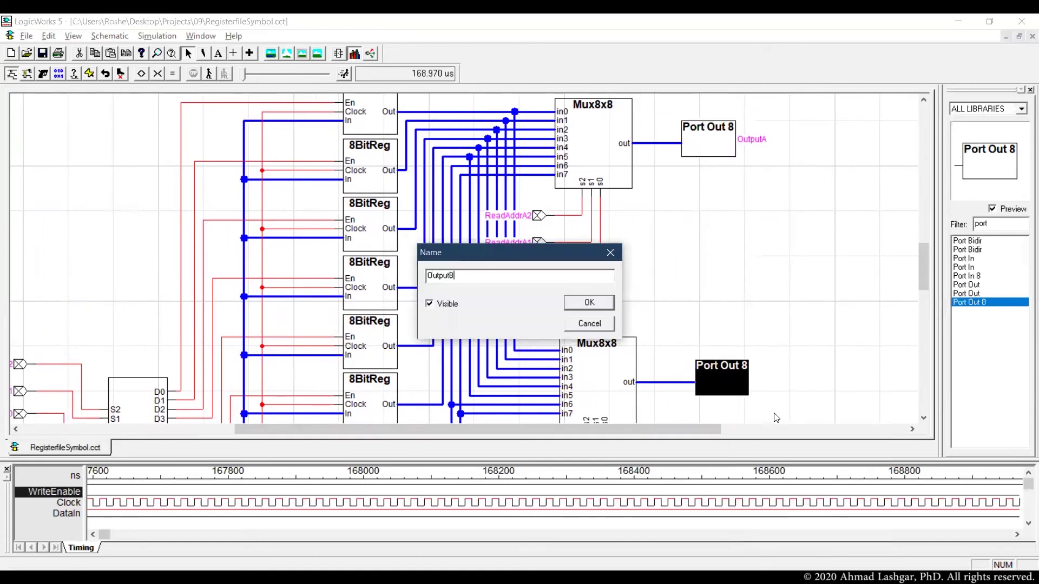
key("Return")
left_click(742, 263)
- Create a new, empty device symbol for the register file
scroll(742, 263, "left", 3)
left_click(26, 35)
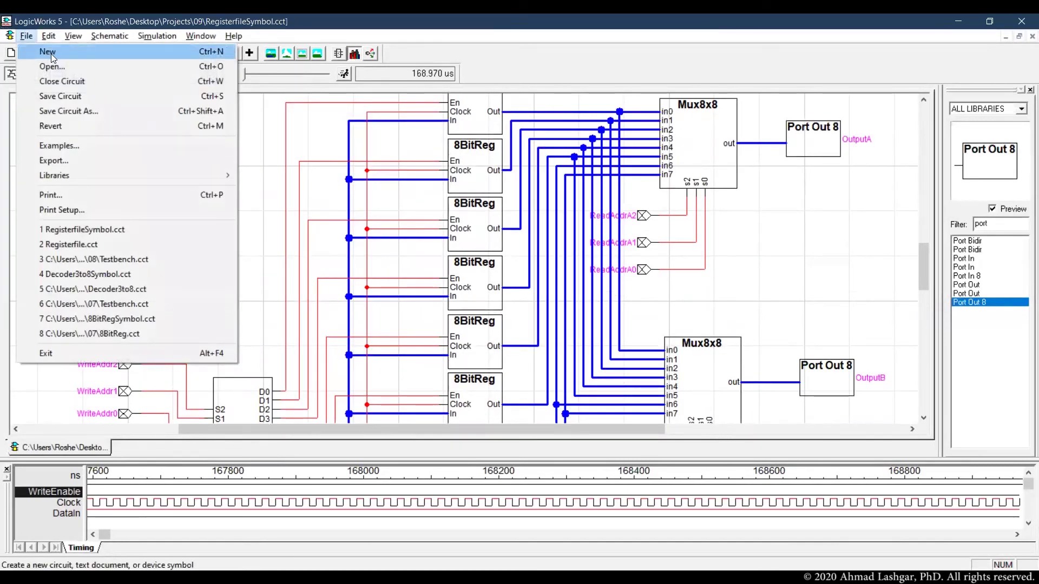
left_click(53, 57)
left_click(119, 129)
left_click(164, 107)
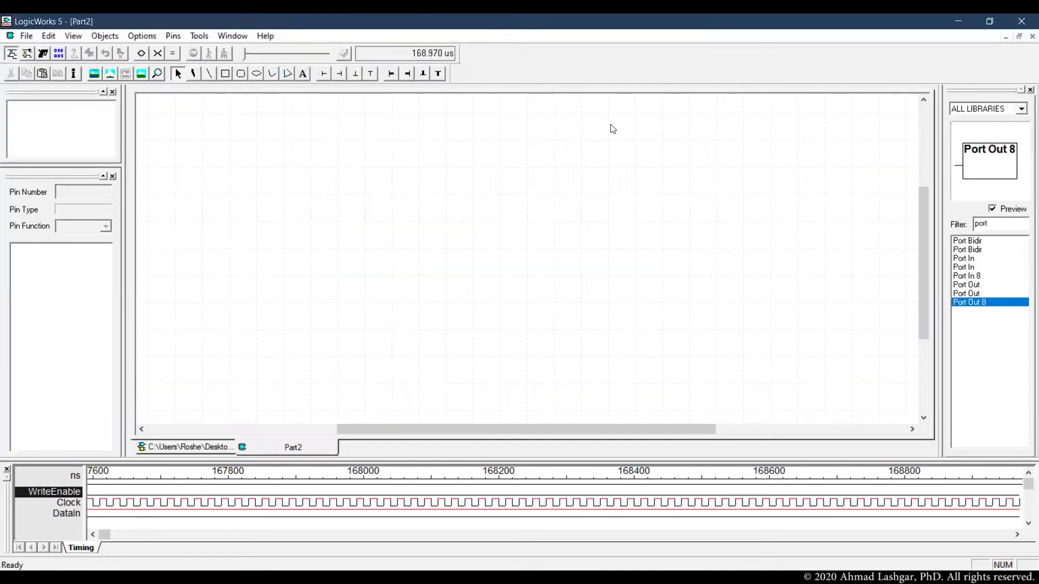
- Set the part type to a subcircuit symbol attached to the open circuit RegisterfileSymbol.cct and check the imported pin list
left_click(142, 36)
left_click(173, 67)
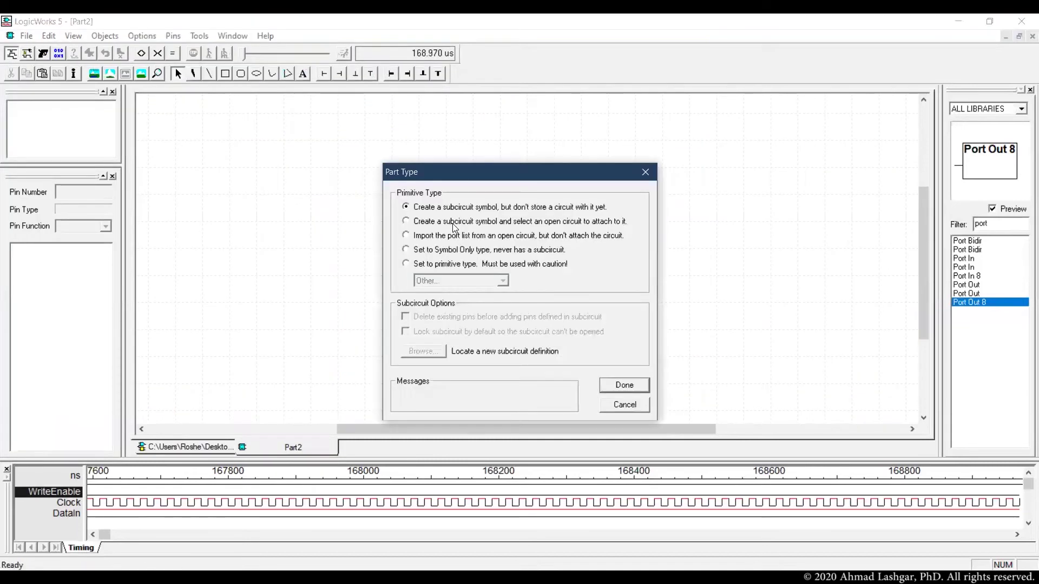
left_click(453, 223)
left_click(492, 262)
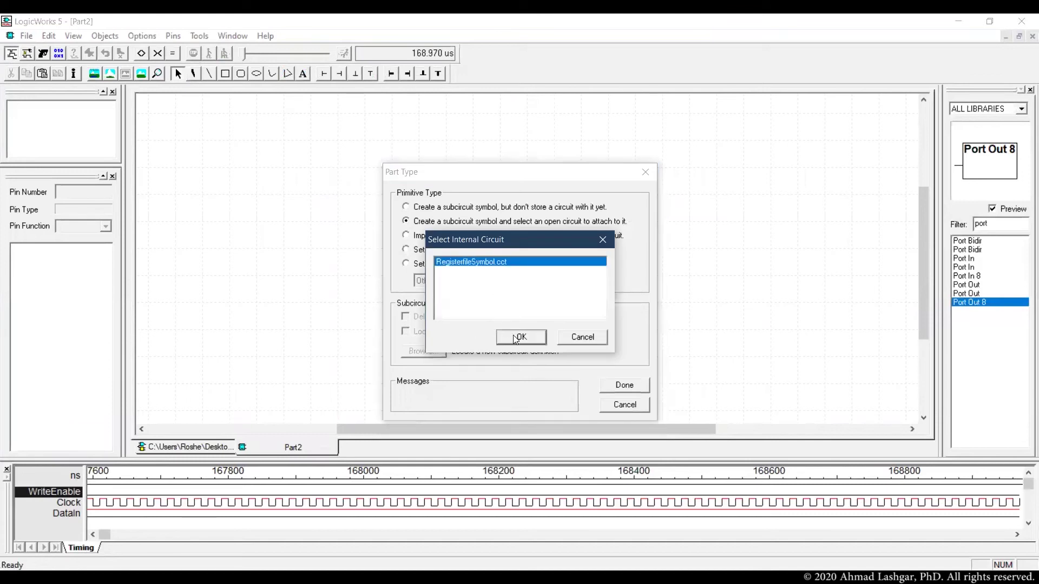
key("Return")
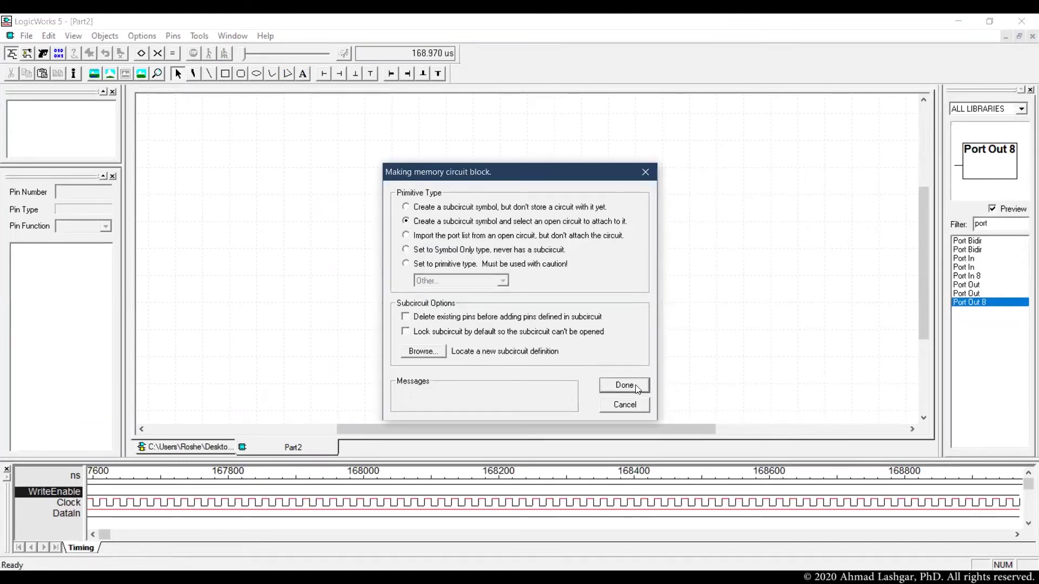
left_click(624, 386)
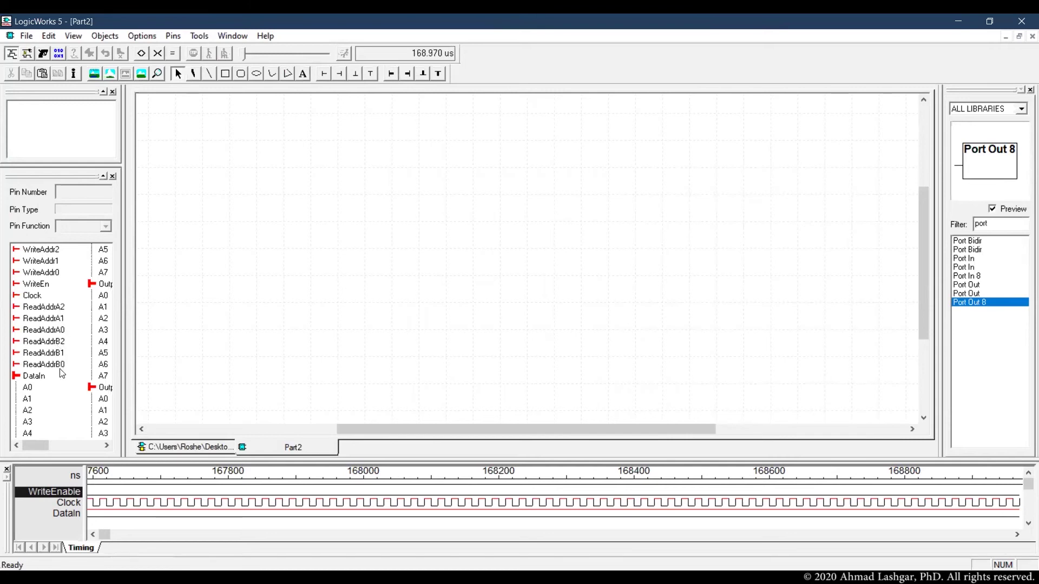
left_click(104, 284)
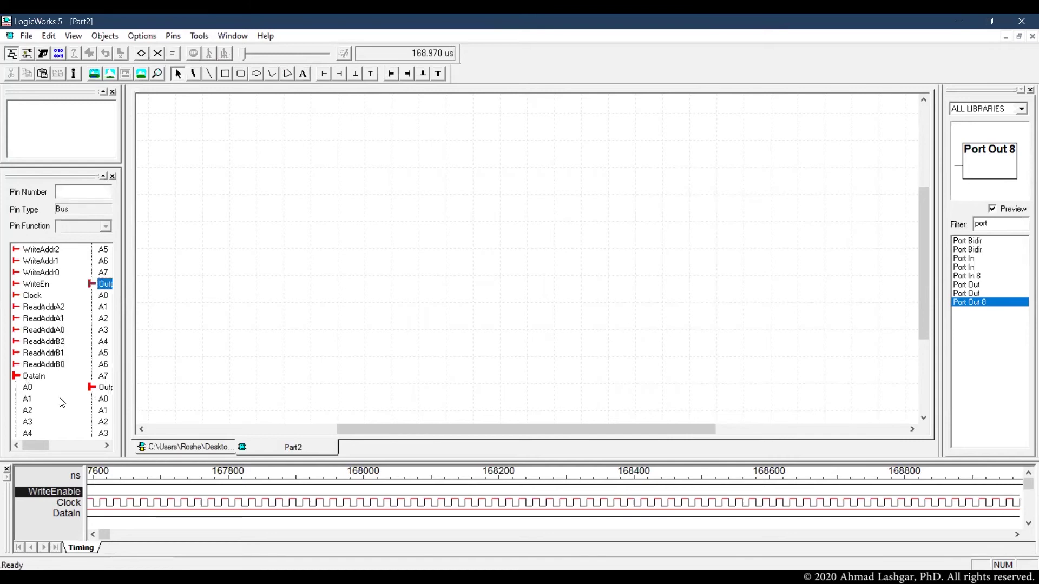
left_click_drag(39, 444, 232, 204)
- Set up Auto Create Symbol with the part name Registerfile and move the OutputA and OutputB buses to the right pins
left_click(143, 36)
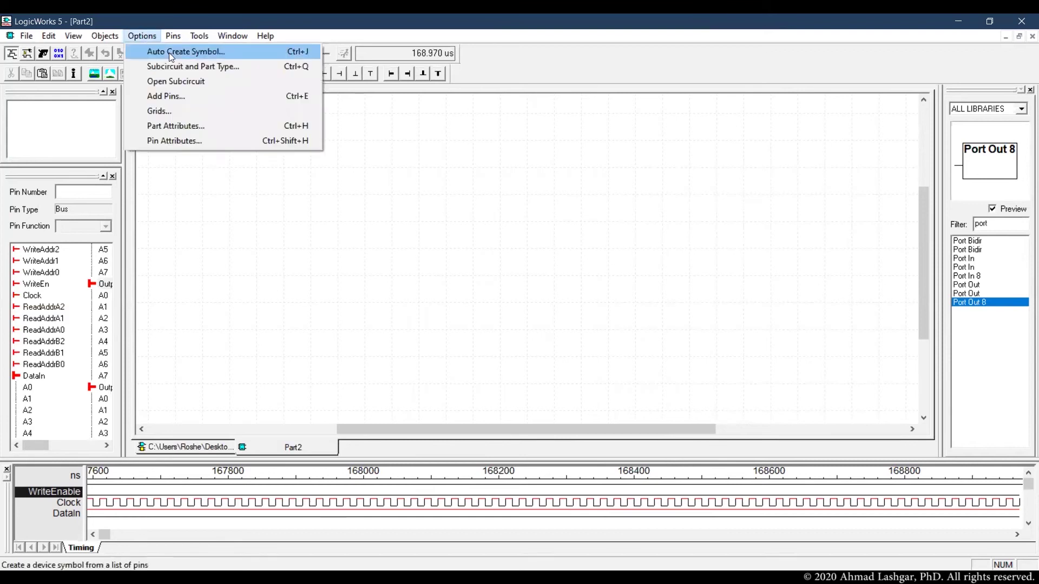
left_click(220, 57)
left_click_drag(506, 303, 467, 303)
type("Registerfile")
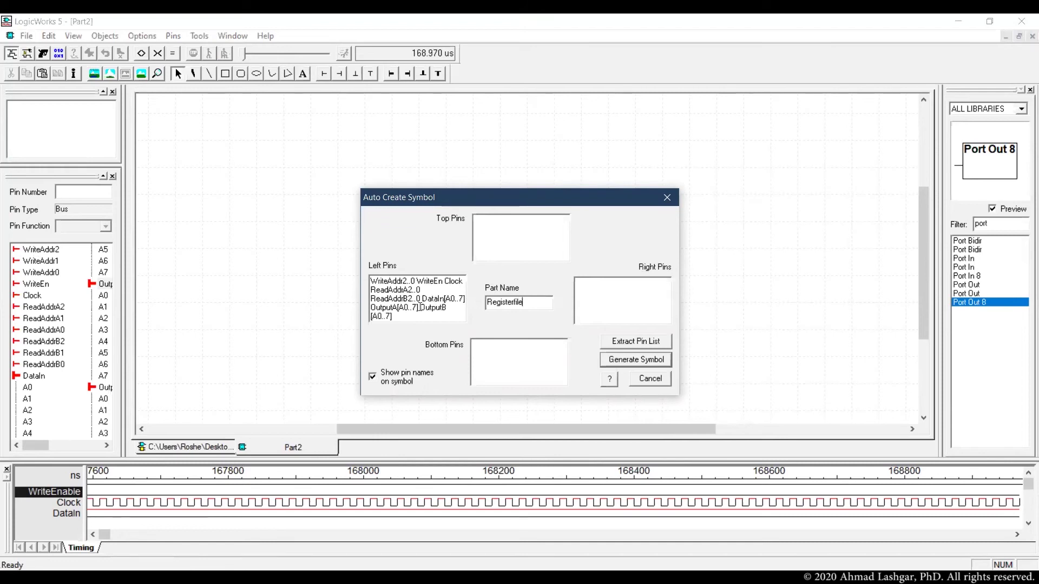
left_click_drag(371, 308, 411, 329)
key("ctrl+x")
left_click(595, 291)
key("ctrl+v")
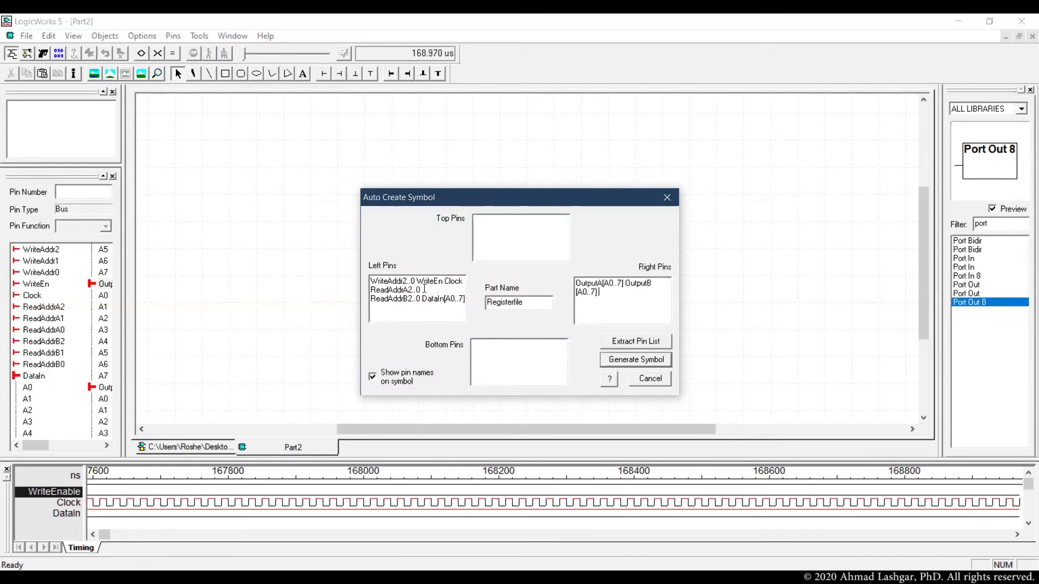
- Assign ReadAddrA2..0 to the top pins and ReadAddrB2..0 to the bottom pins, and generate the symbol
left_click_drag(424, 289, 368, 290)
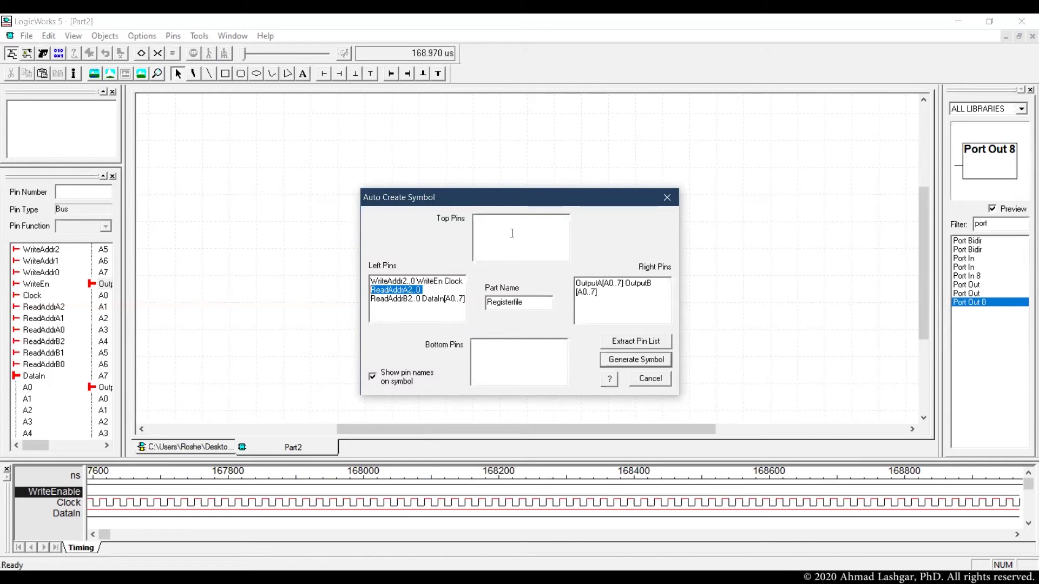
key("ctrl+x")
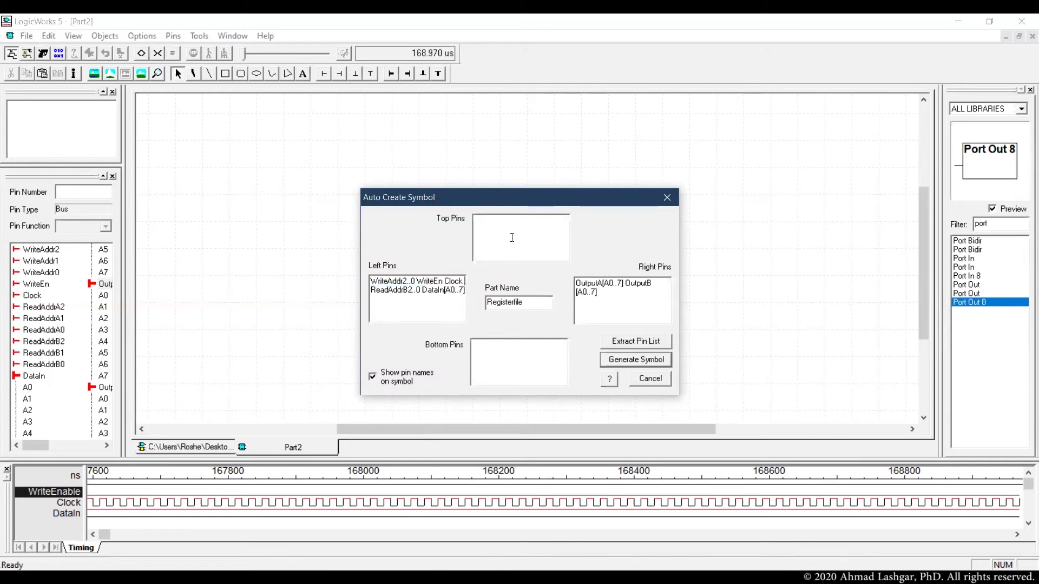
key("ctrl+v")
left_click_drag(420, 293, 366, 294)
key("ctrl+x")
left_click(508, 352)
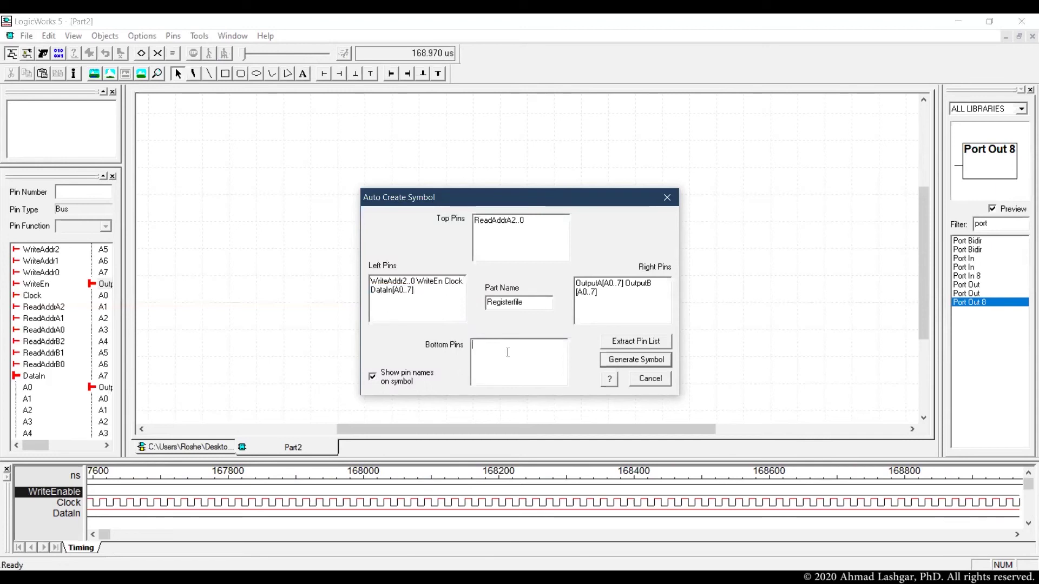
key("ctrl+v")
left_click(638, 360)
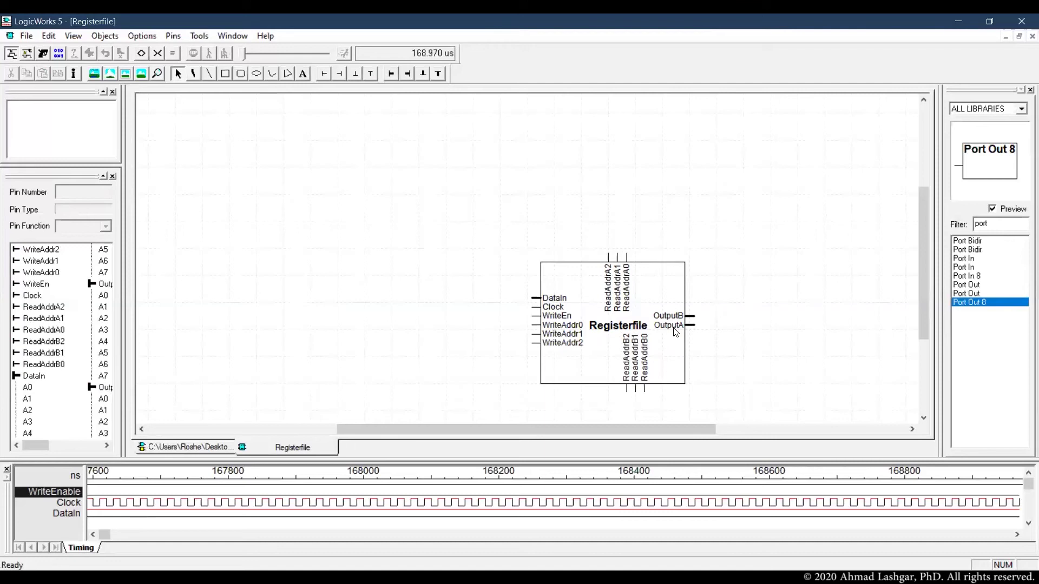
- Move OutputA near the symbol's upper corner and OutputB near its lower corner, and save the part as Registerfile in a library
left_click_drag(677, 332, 677, 370)
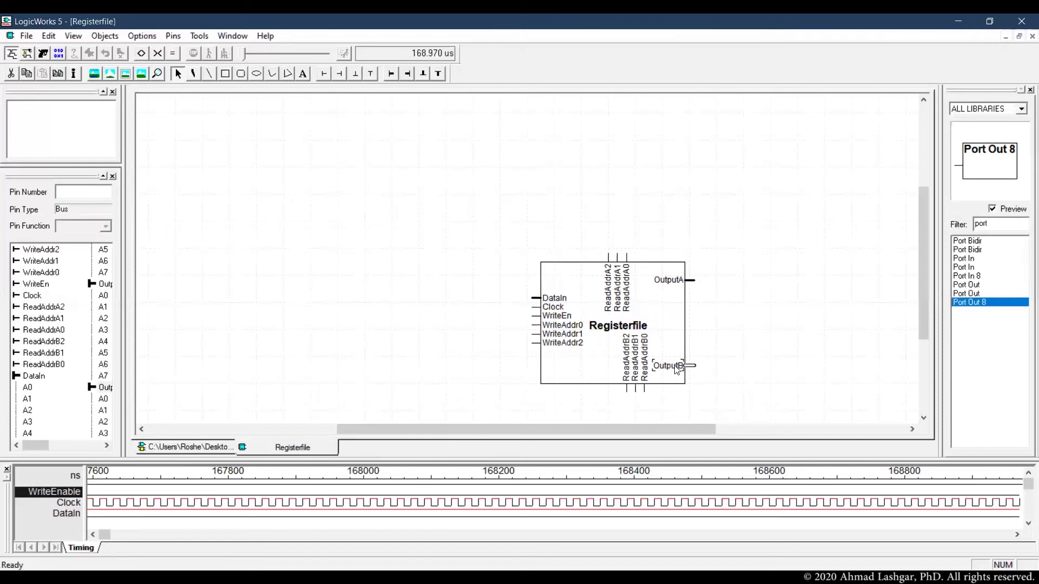
left_click(720, 333)
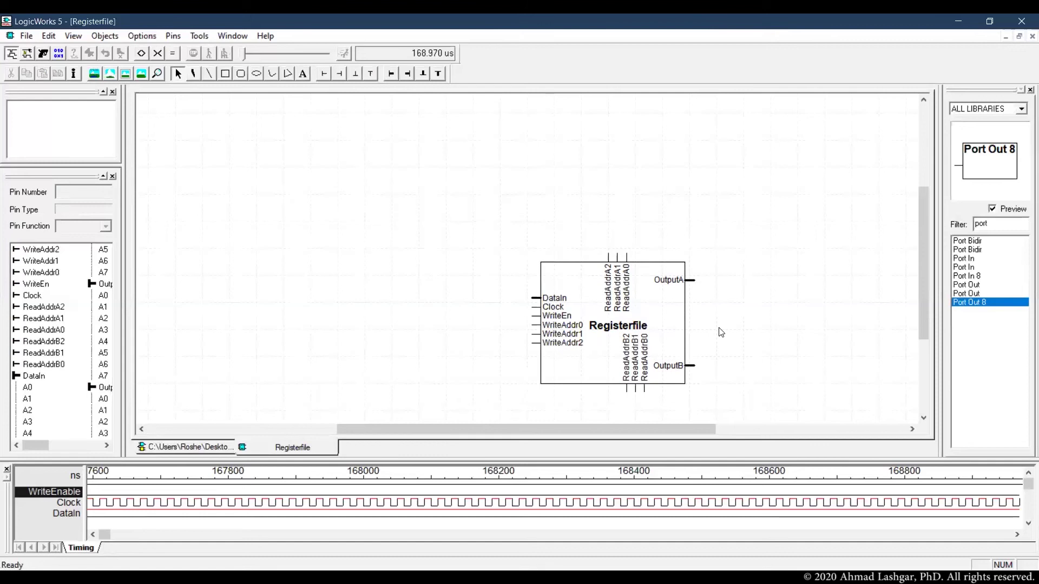
key("ctrl+s")
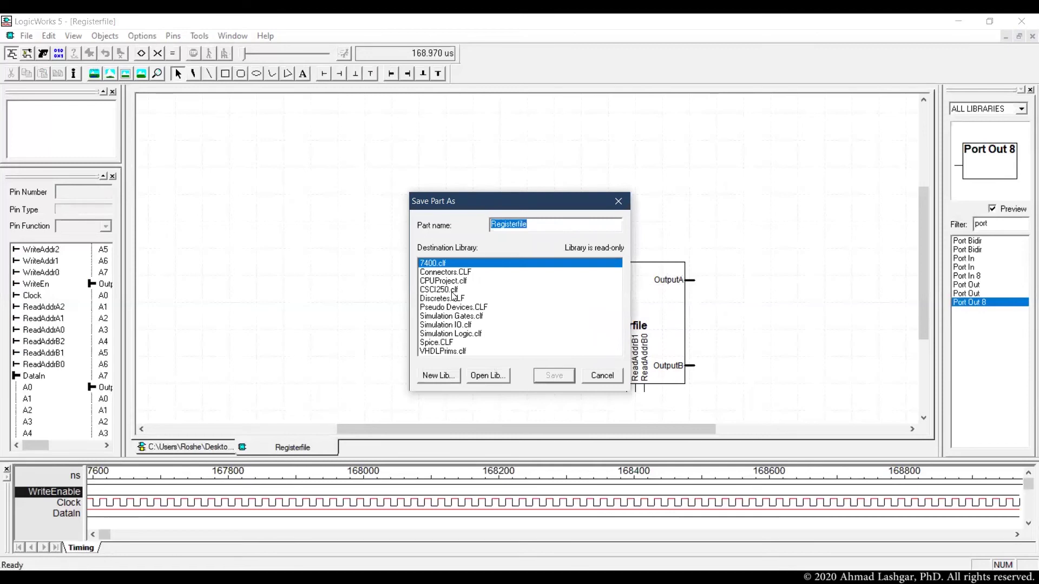
left_click(550, 377)
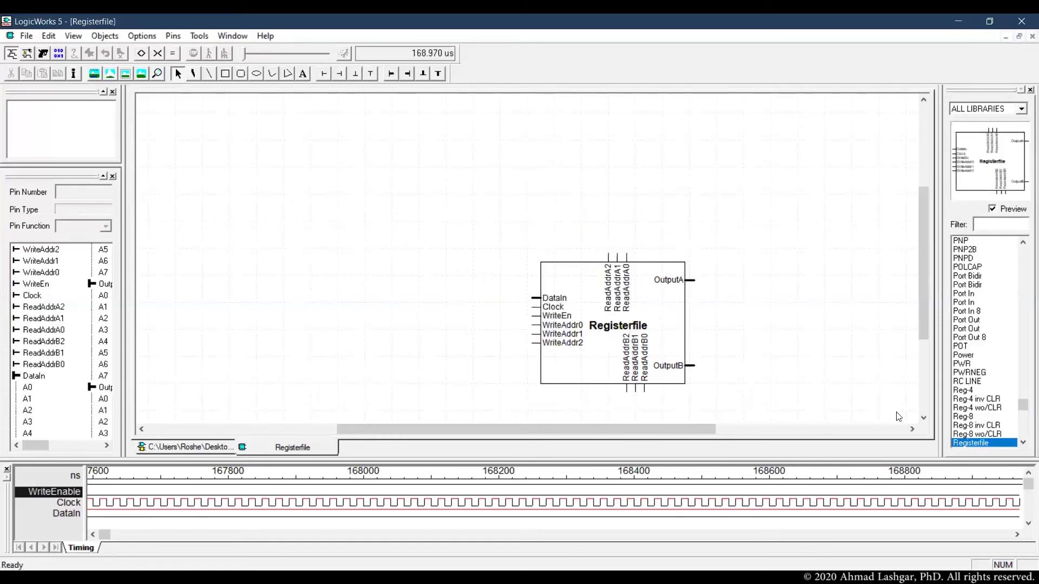
- Close the Registerfile symbol and the RegisterfileSymbol.cct circuit
left_click(1023, 39)
left_click(1031, 36)
left_click(489, 346)
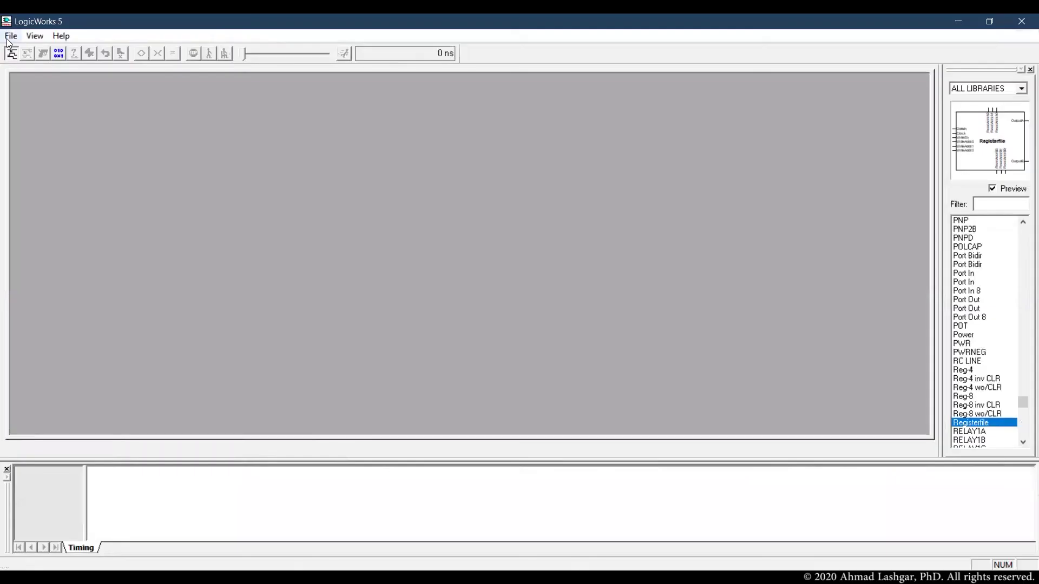
- Create a new circuit and place the Registerfile part in the middle of the sheet
left_click(11, 35)
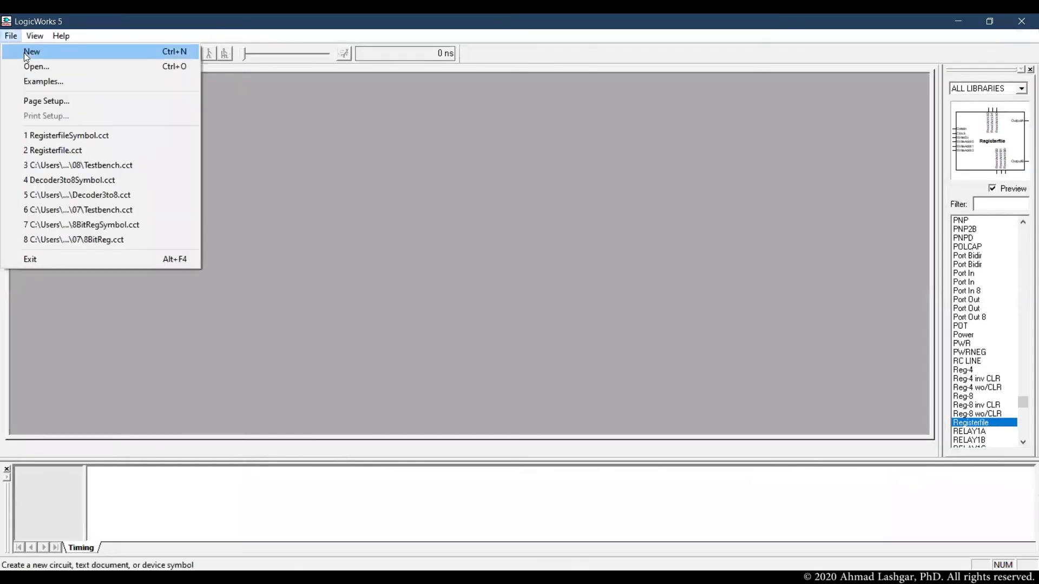
left_click(24, 53)
left_click(171, 103)
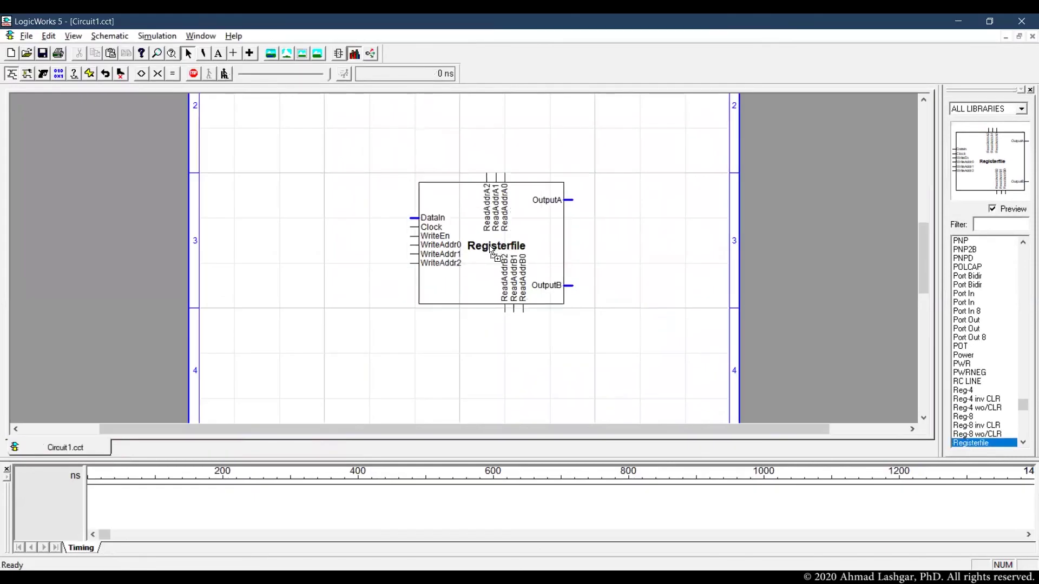
left_click(467, 238)
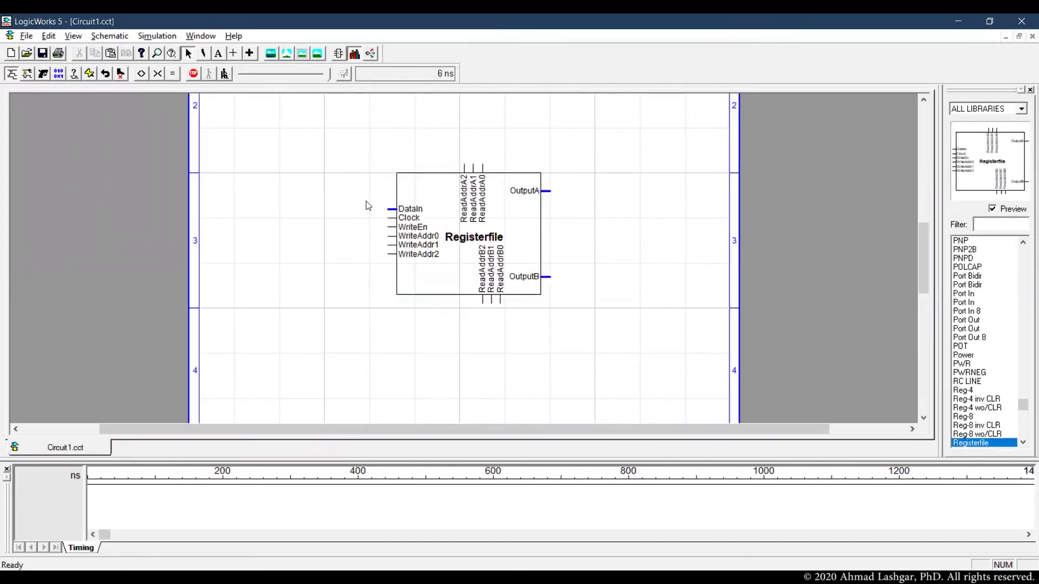
- Extend the DataIn bus away from the Registerfile and attach a breakout with lines A7 to A0 to its end
mouse_move(389, 209)
left_mouse_down()
mouse_move(320, 180)
mouse_move(271, 177)
left_mouse_up()
right_click(290, 181)
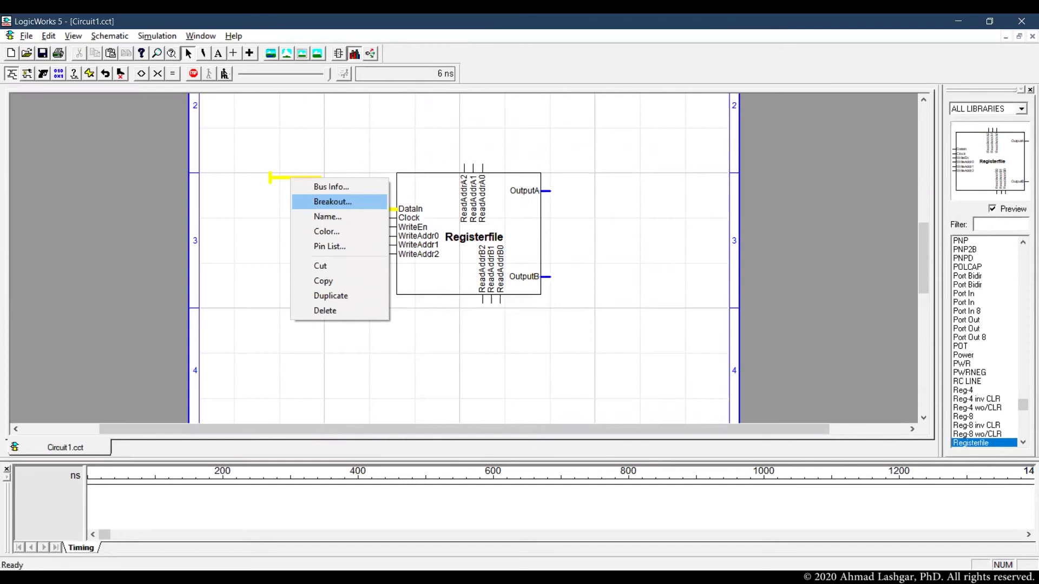
left_click(316, 202)
left_click(286, 170)
key("space")
left_click_drag(284, 180, 287, 184)
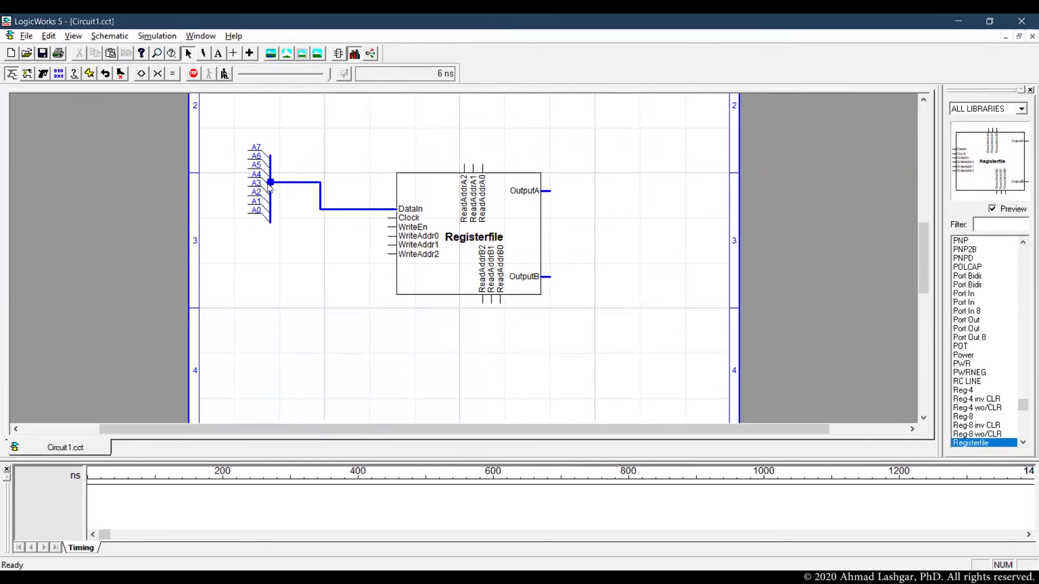
left_click(269, 176)
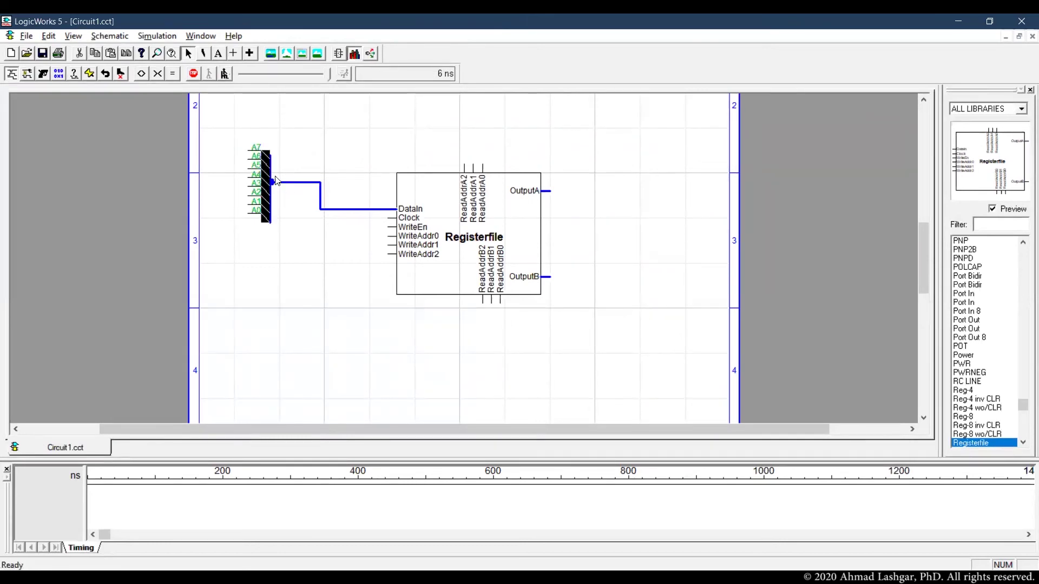
left_click(287, 183)
left_click(327, 168)
- Extend separate wires from the Registerfile's Clock, WriteEn, WriteAddr0, WriteAddr1 and WriteAddr2 pins, staggering their ends below the DataIn breakout
left_click_drag(390, 219, 253, 281)
left_click_drag(387, 228, 252, 318)
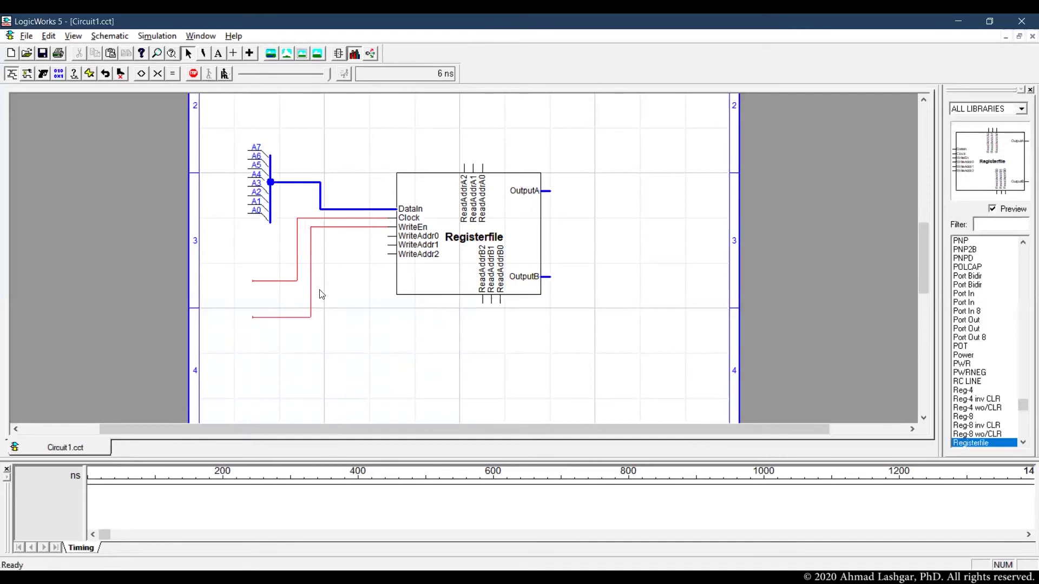
left_click_drag(388, 237, 327, 367)
left_click_drag(388, 245, 247, 380)
mouse_move(324, 368)
left_mouse_down()
mouse_move(254, 368)
mouse_move(265, 363)
mouse_move(256, 358)
left_mouse_up()
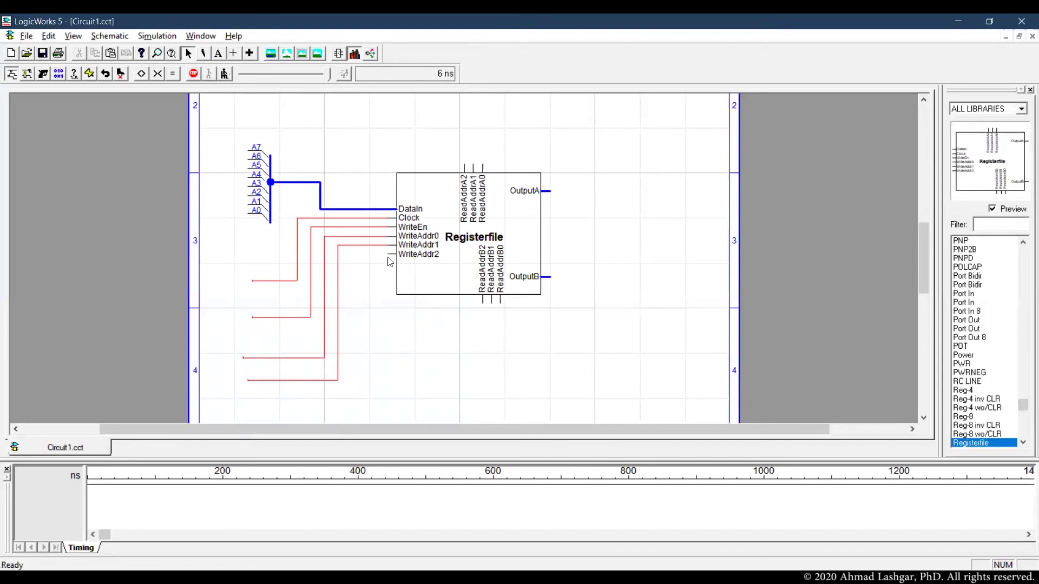
mouse_move(388, 261)
left_mouse_down()
mouse_move(359, 408)
mouse_move(249, 410)
mouse_move(255, 385)
mouse_move(262, 413)
mouse_move(269, 377)
left_mouse_up()
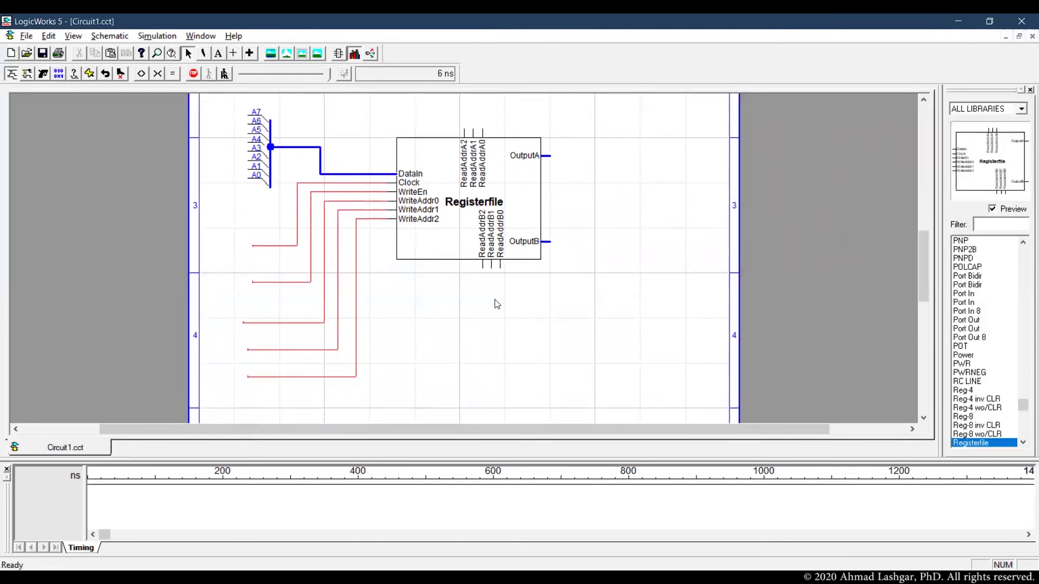
- Extend the ReadAddrA2, ReadAddrA1 and ReadAddrA0 pins upward with wires that bend away at staggered heights above the Registerfile
scroll(577, 235, "up", 3)
scroll(475, 201, "up", 2)
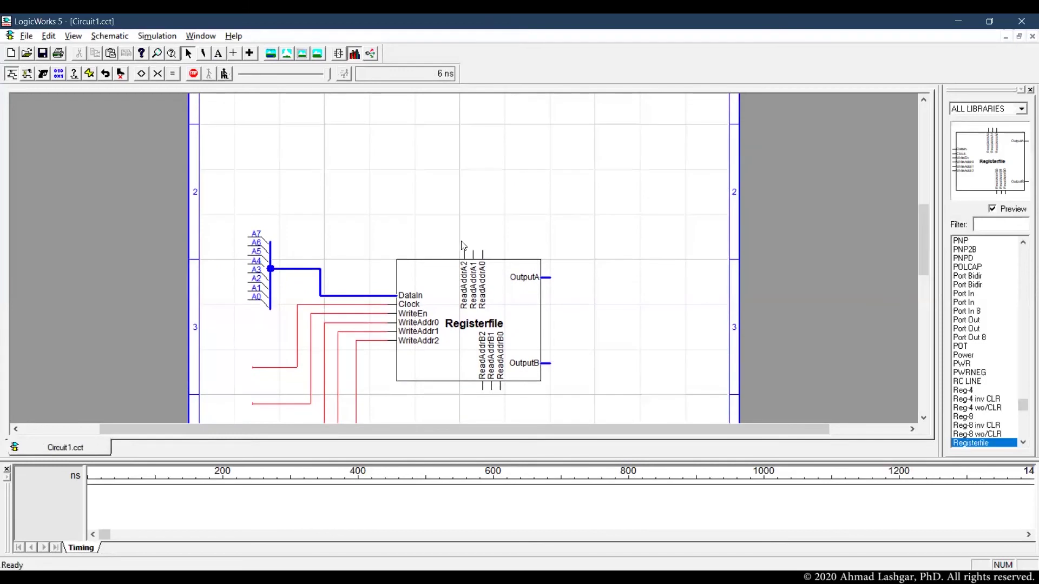
left_click_drag(464, 254, 444, 207)
left_click_drag(476, 252, 437, 143)
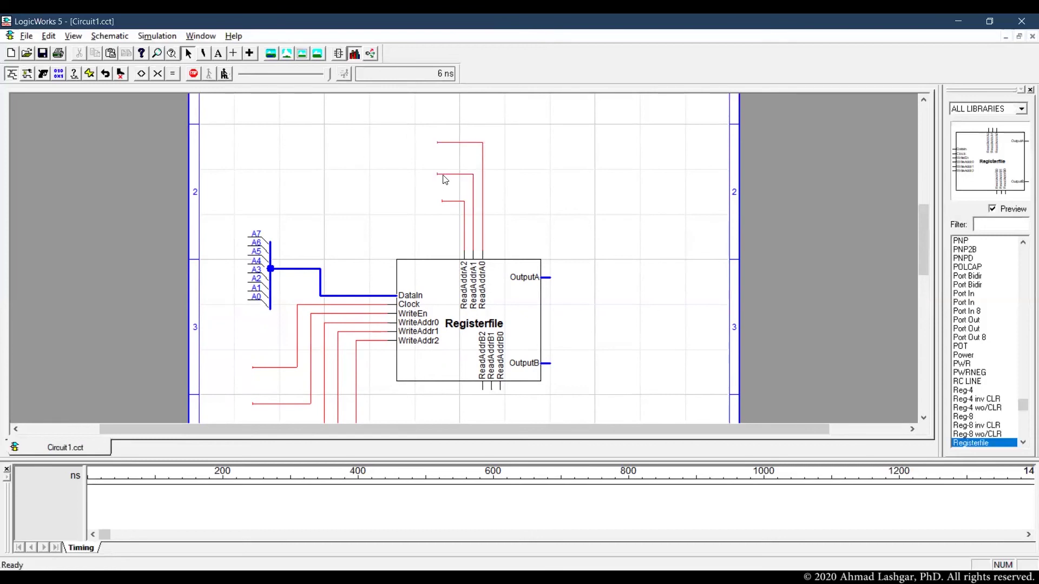
- Extend the ReadAddrB2, ReadAddrB1 and ReadAddrB0 pins downward with wires that bend away at staggered heights below the Registerfile
scroll(536, 189, "down", 2)
left_click_drag(482, 327, 458, 369)
left_click_drag(492, 322, 456, 368)
scroll(494, 400, "down", 1)
left_click_drag(500, 293, 459, 399)
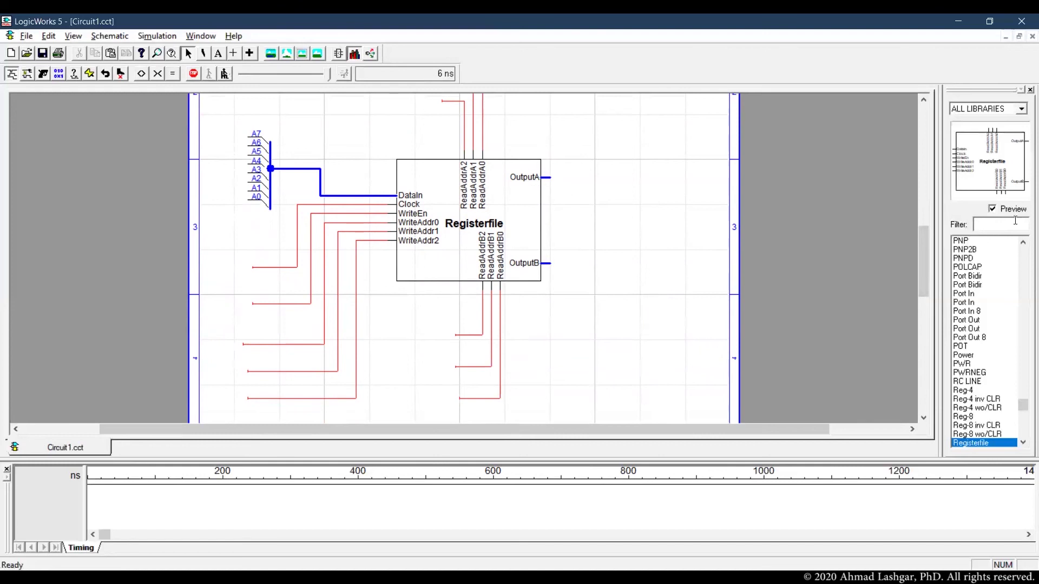
- Place a Binary Switch on the wire ends of Clock, WriteEn, the three WriteAddr lines and the three ReadAddrB lines
key("Return")
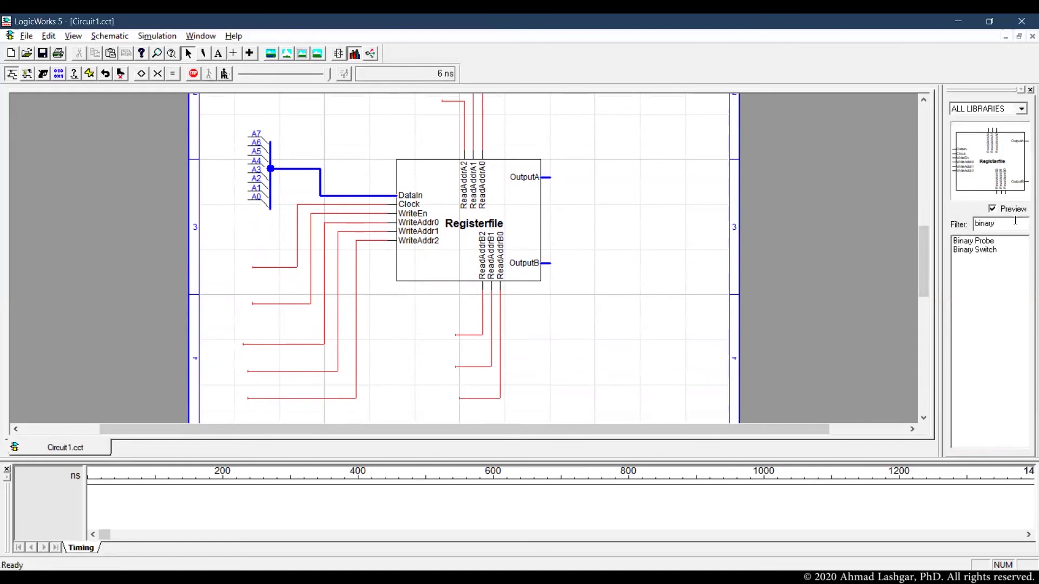
left_click(973, 249)
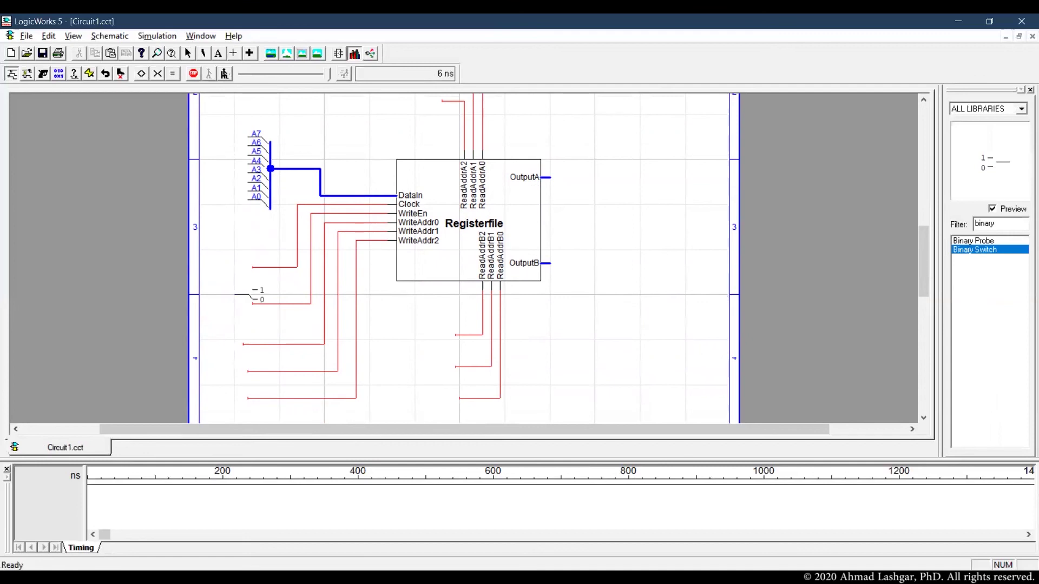
left_click(252, 267)
left_click(251, 304)
left_click(243, 344)
left_click(248, 372)
left_click(248, 399)
left_click(455, 336)
left_click(456, 367)
left_click(459, 399)
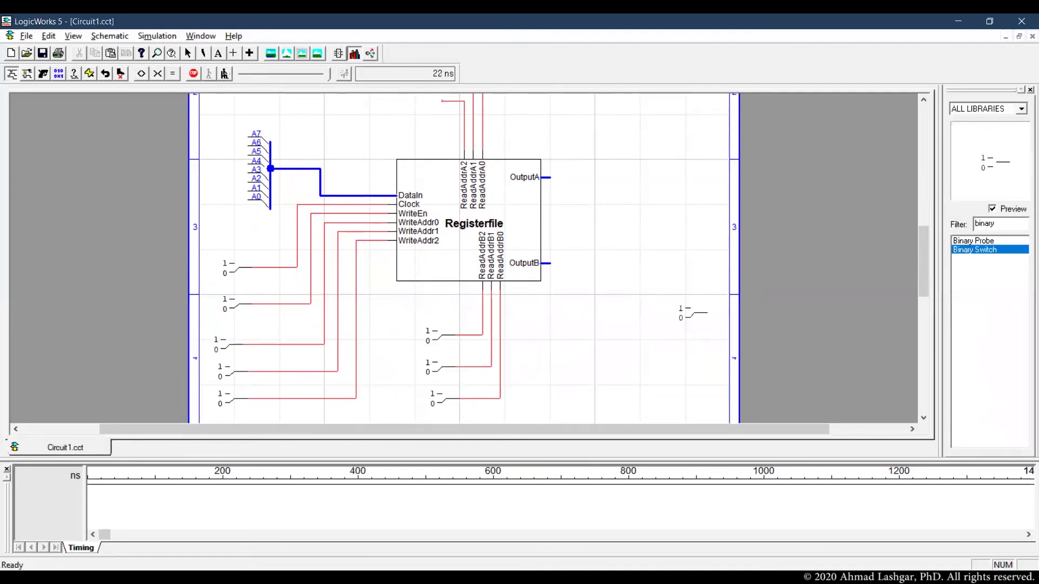
- Place a Binary Switch on each of the three ReadAddrA wire ends above the Registerfile
scroll(696, 313, "up", 5)
left_click(439, 177)
left_click(440, 209)
left_click(440, 237)
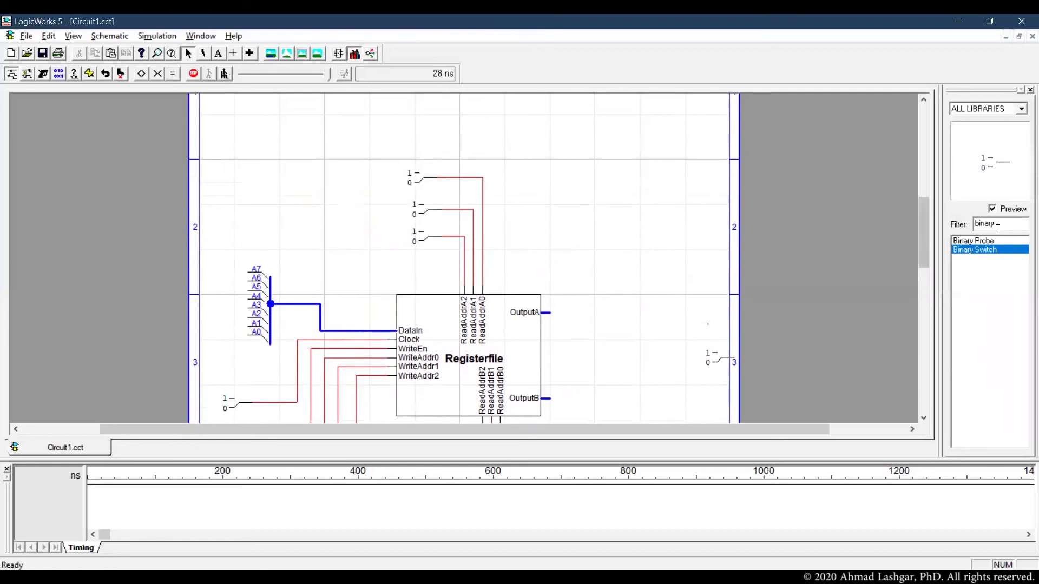
- Replace the binary switch on the Clock wire with a clock generator part
scroll(998, 227, "down", 6)
left_click(232, 240)
key("Delete")
double_click(984, 223)
type("clock")
left_click(968, 241)
left_click(230, 243)
- Attach two Hex Keyboard wo/STB parts to the DataIn breakout, one on lines A7 to A4 and one on A3 to A0
scroll(616, 285, "up", 4)
double_click(984, 223)
type("hex")
left_click(990, 258)
left_click(219, 232)
left_click(217, 268)
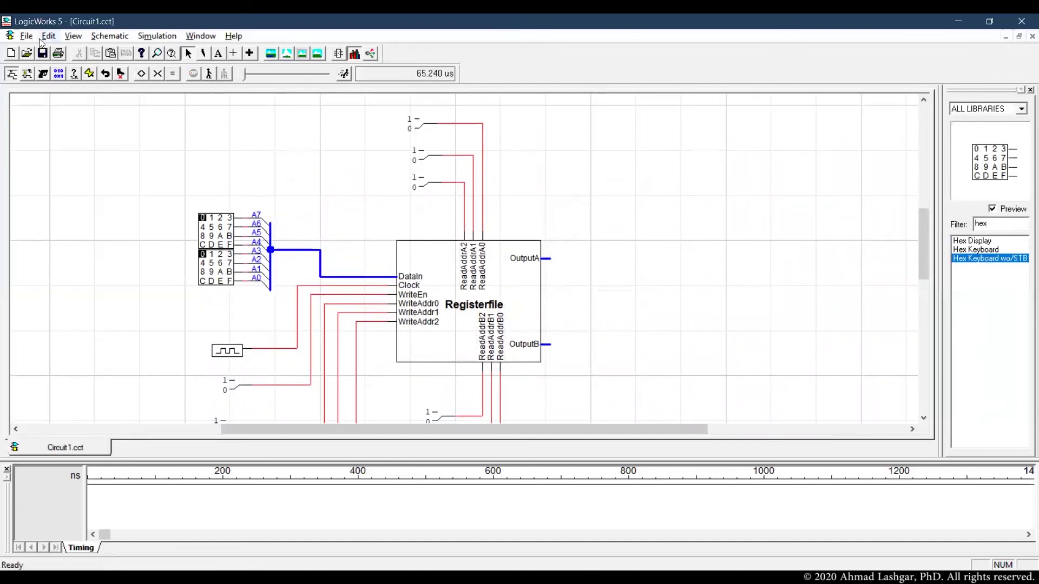
- Save the circuit as RegisterfileTestbench.cct in the 09 folder
left_click(26, 36)
left_click(103, 99)
left_click(61, 106)
left_click(93, 189)
type("Test.cct")
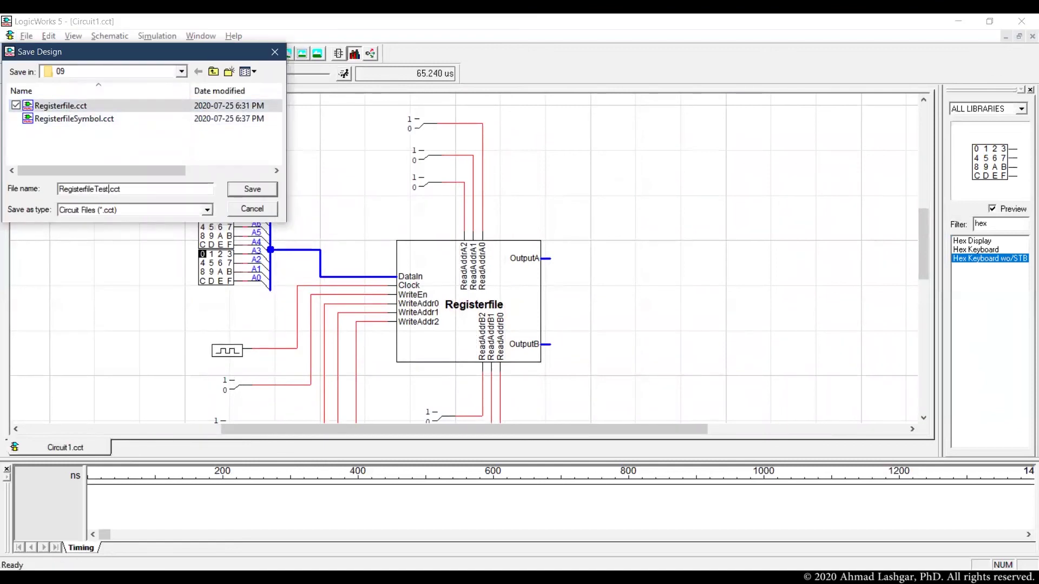
type("bench")
key("Return")
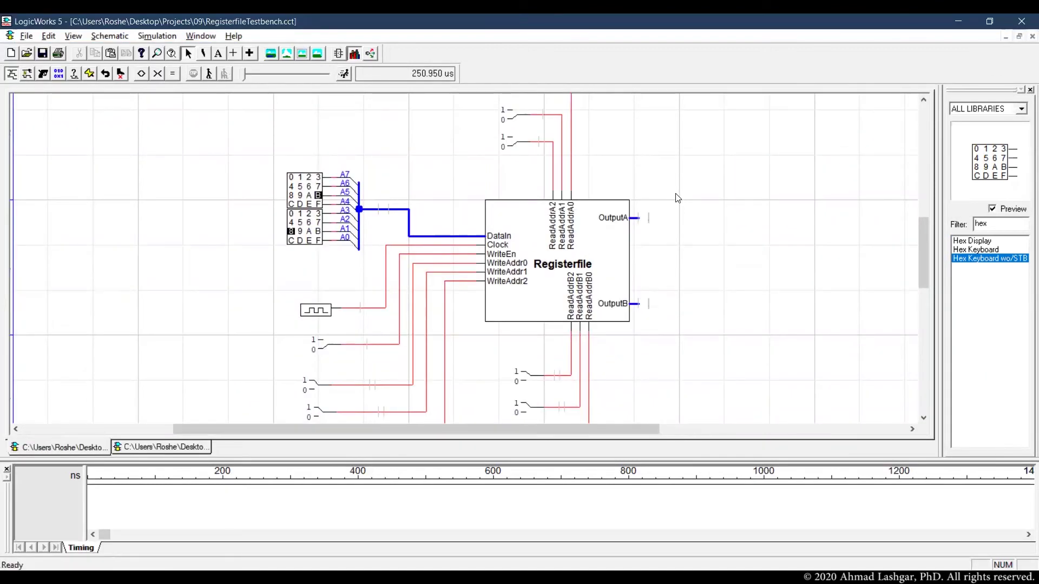
- Run the test circuit's simulation at full speed
scroll(680, 200, "up", 3)
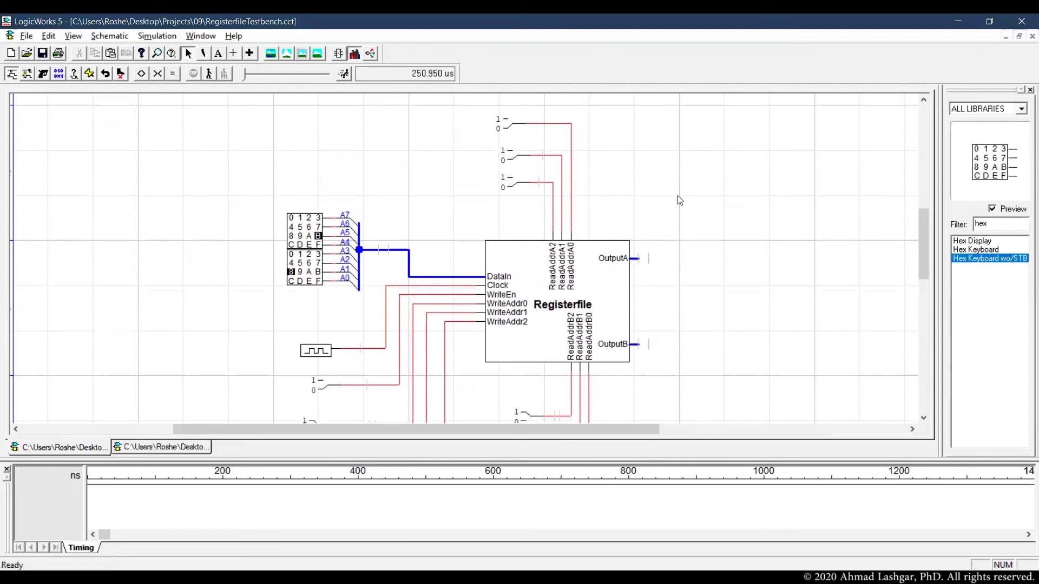
left_click(345, 75)
left_click(157, 36)
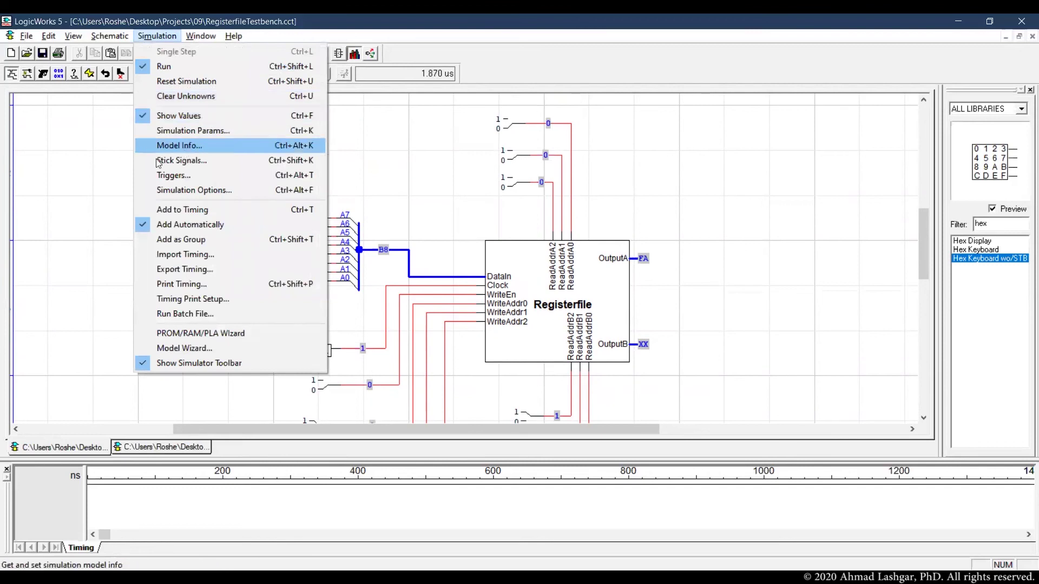
left_click(125, 152)
scroll(211, 232, "down", 4)
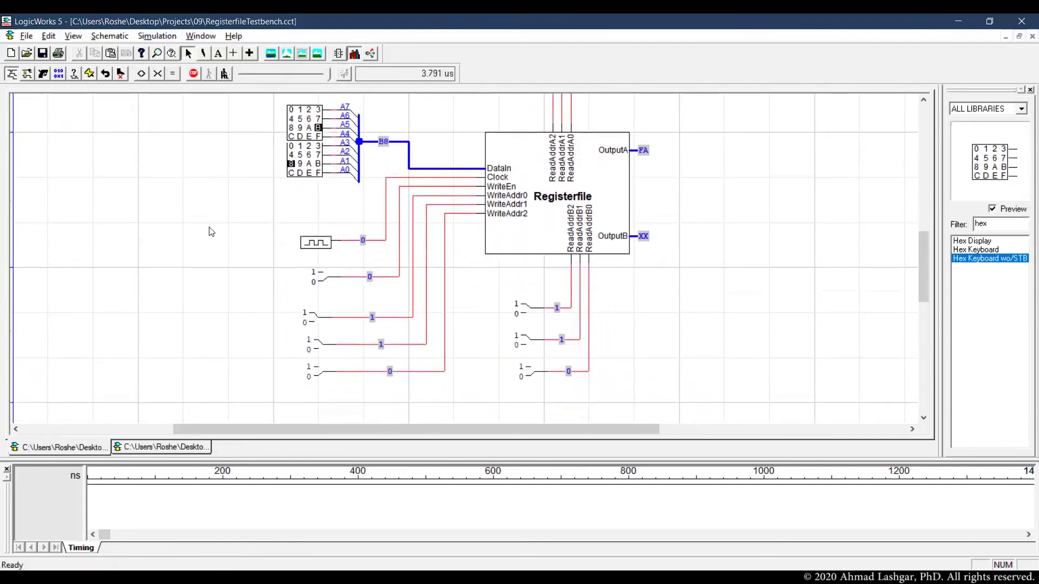
- Set DataIn to FA on the hex keyboards and switch all three WriteAddr lines to 0
left_click(318, 137)
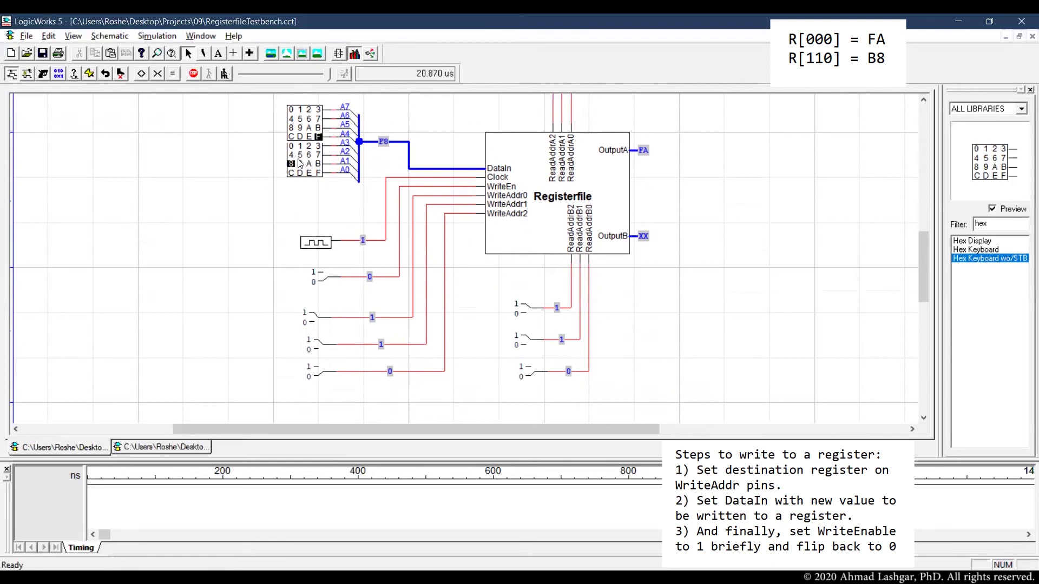
left_click(309, 163)
left_click(444, 250)
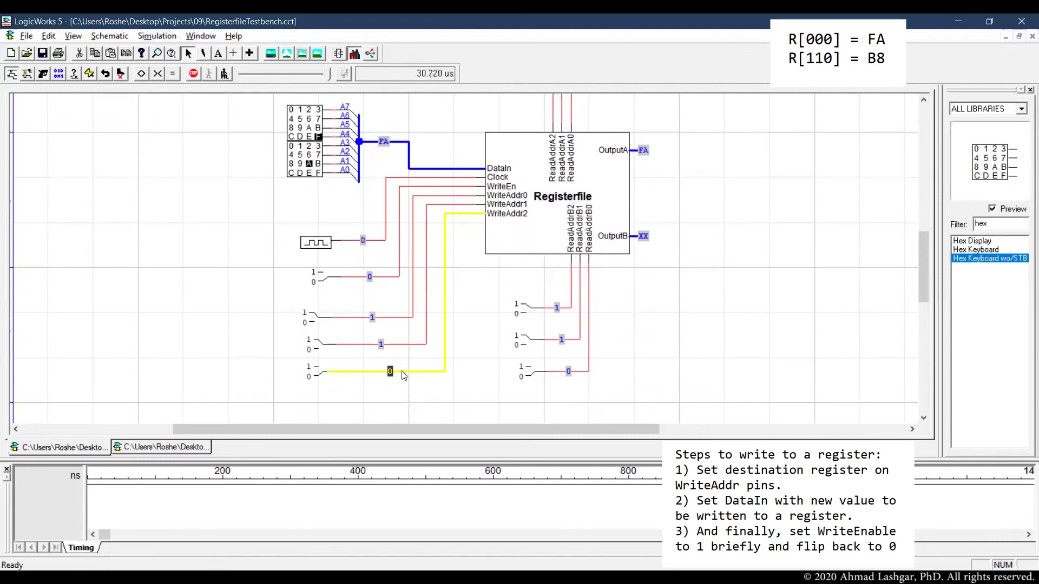
left_click(318, 345)
left_click(315, 318)
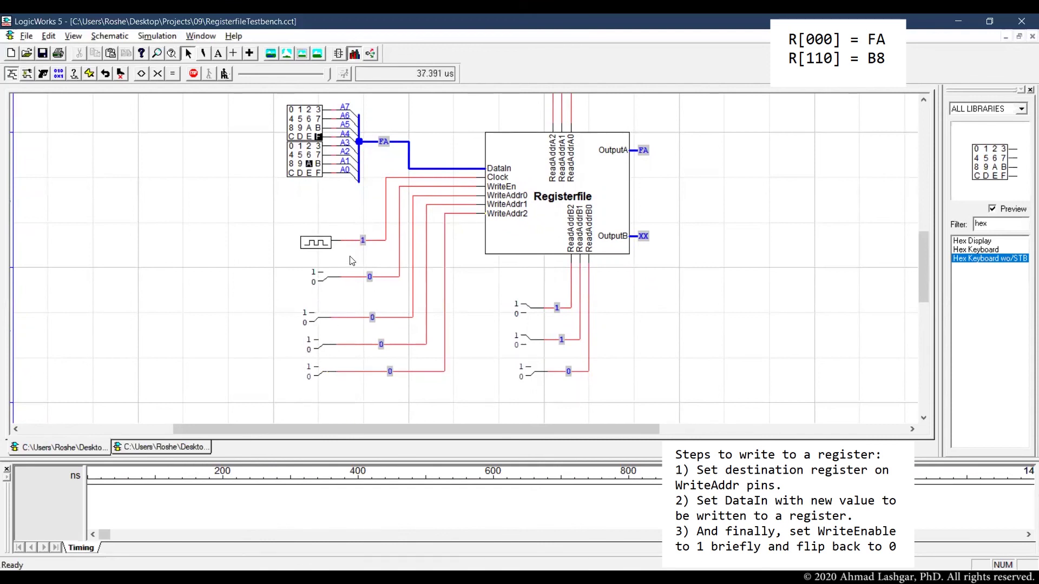
- Write the DataIn value to register 000 by briefly switching WriteEn to 1 and back to 0
left_click_drag(425, 398, 351, 316)
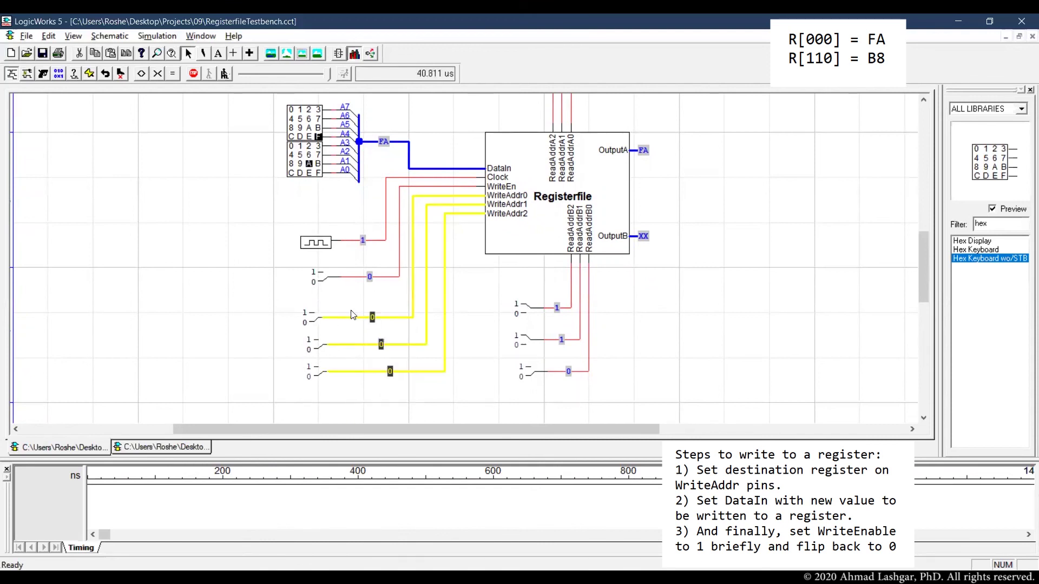
left_click(409, 162)
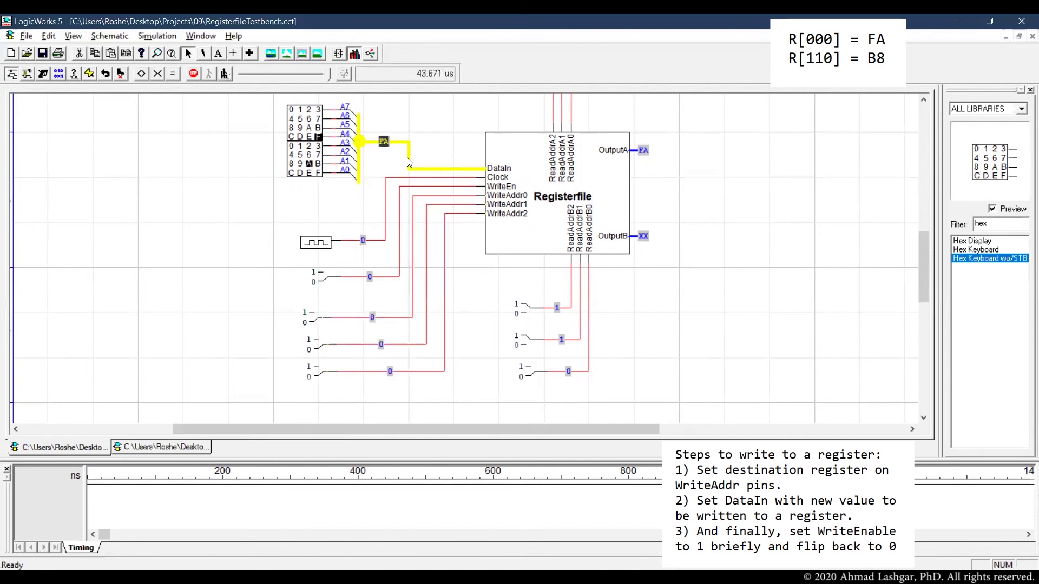
left_click(323, 280)
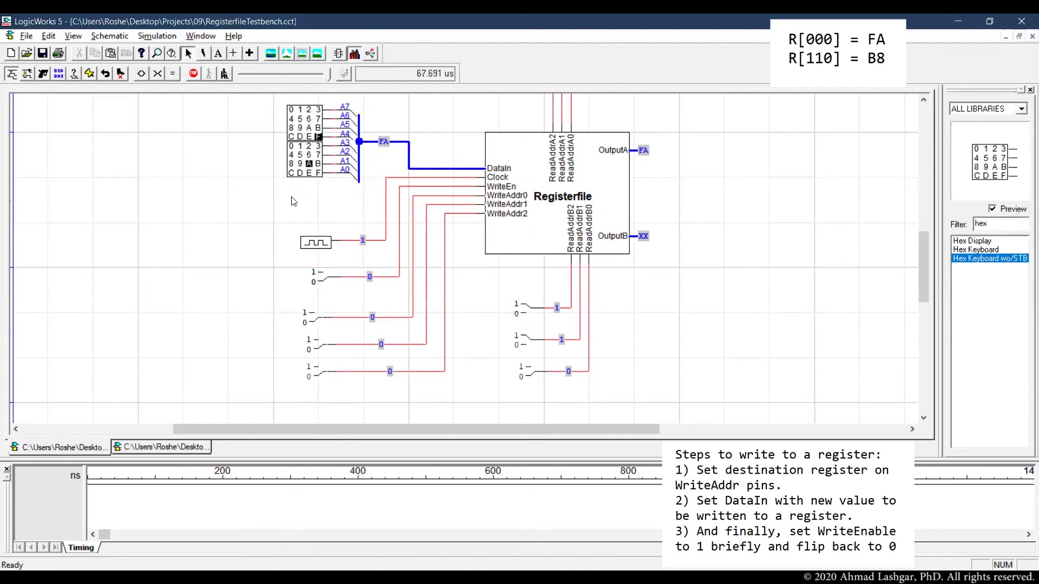
- Set DataIn to B8 and WriteAddr to 110, and pulse WriteEn to write the value to that register
left_click(318, 128)
left_click(291, 164)
left_click(330, 372)
left_click(318, 374)
- Check OutputA against the ReadAddrA address and OutputB against the ReadAddrB address
scroll(501, 256, "up", 1)
scroll(536, 249, "up", 1)
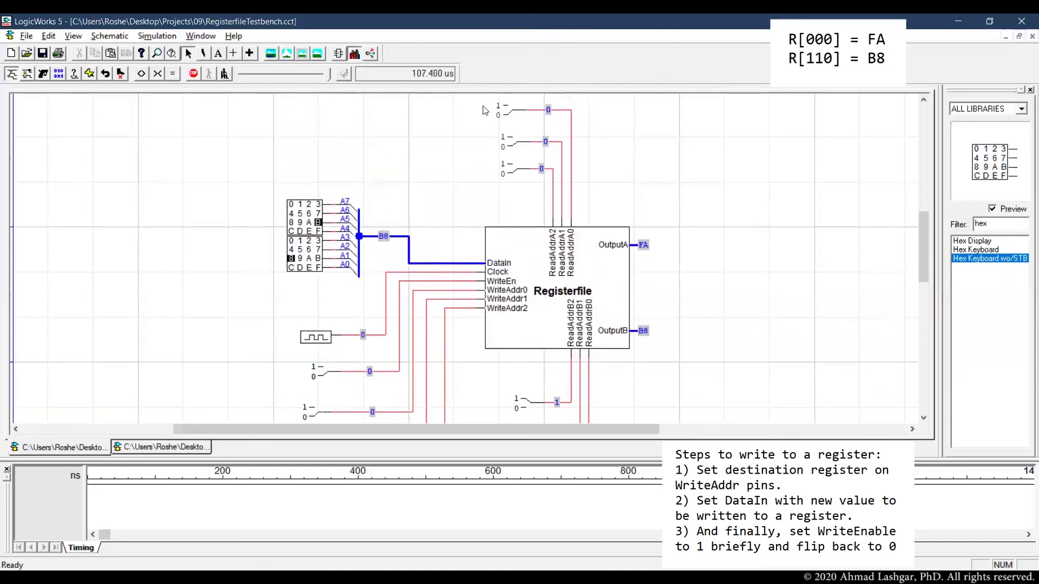
left_click_drag(516, 189, 520, 203)
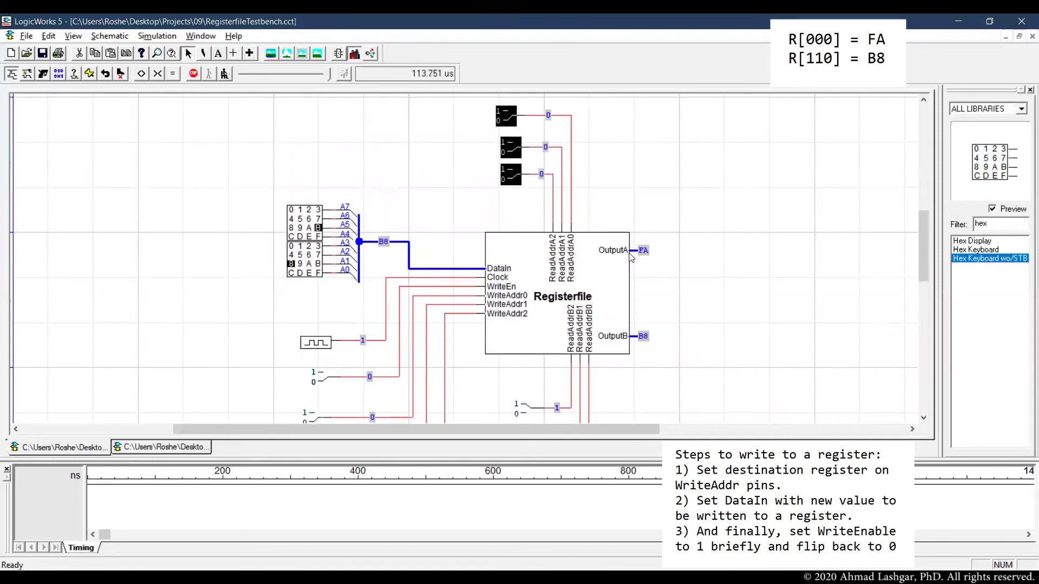
scroll(598, 263, "down", 2)
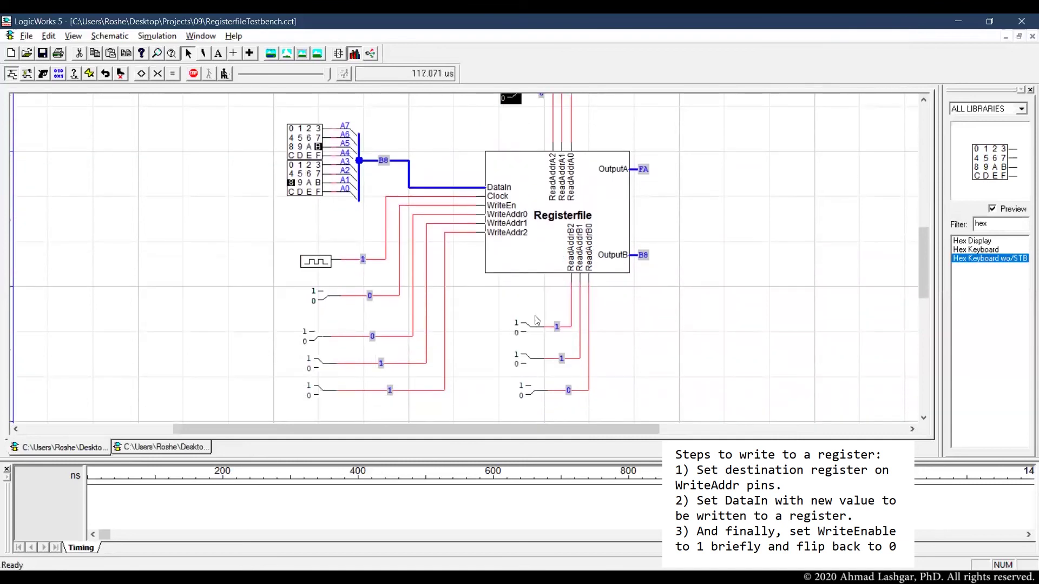
left_click(572, 282)
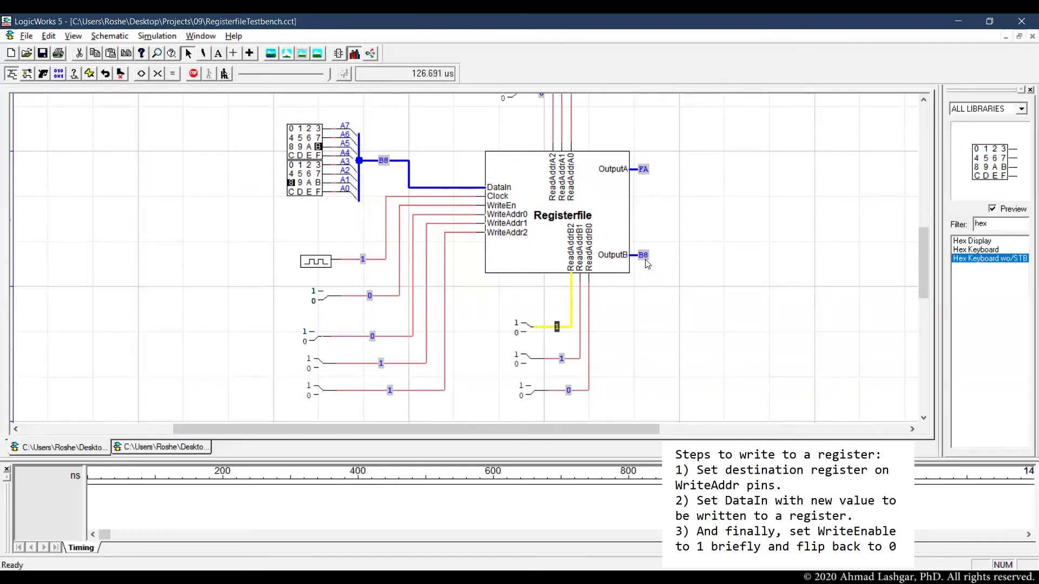
left_click(626, 312)
scroll(673, 308, "up", 3)
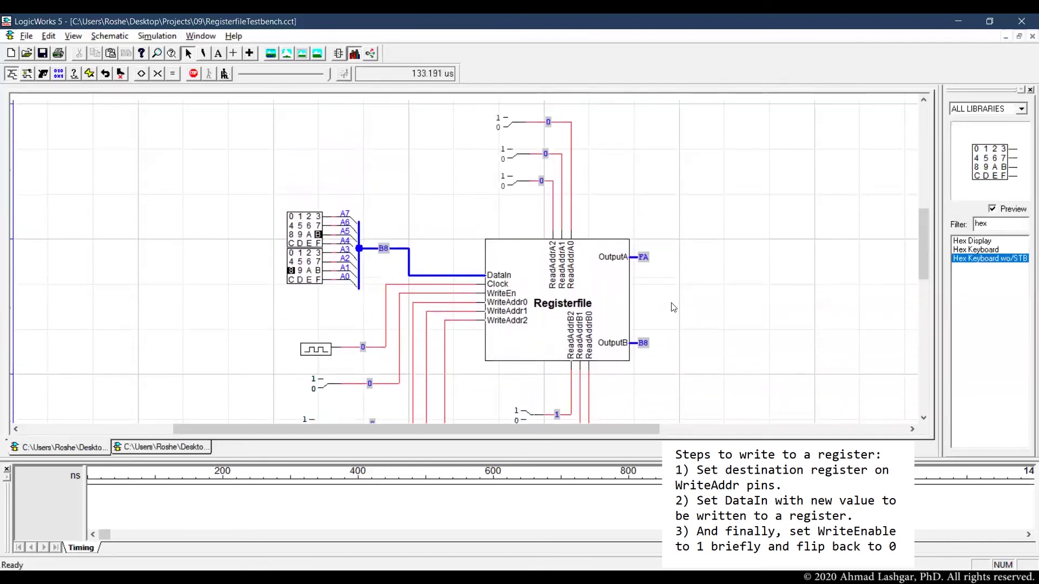
- Swap the two read addresses by setting ReadAddrA to 110 and ReadAddrB to 000
left_click(514, 219)
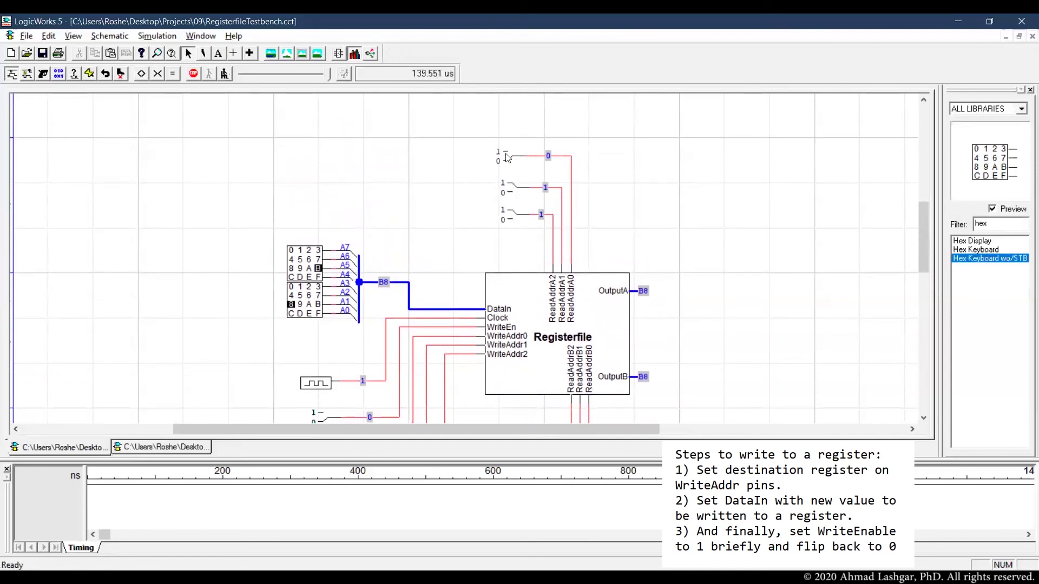
scroll(646, 231, "down", 3)
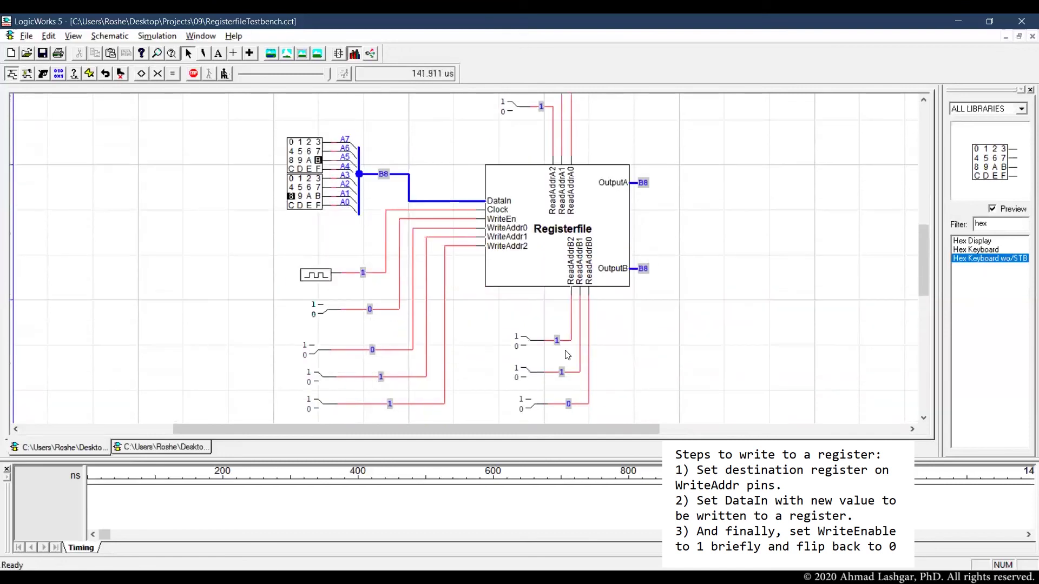
left_click(526, 342)
left_click(523, 374)
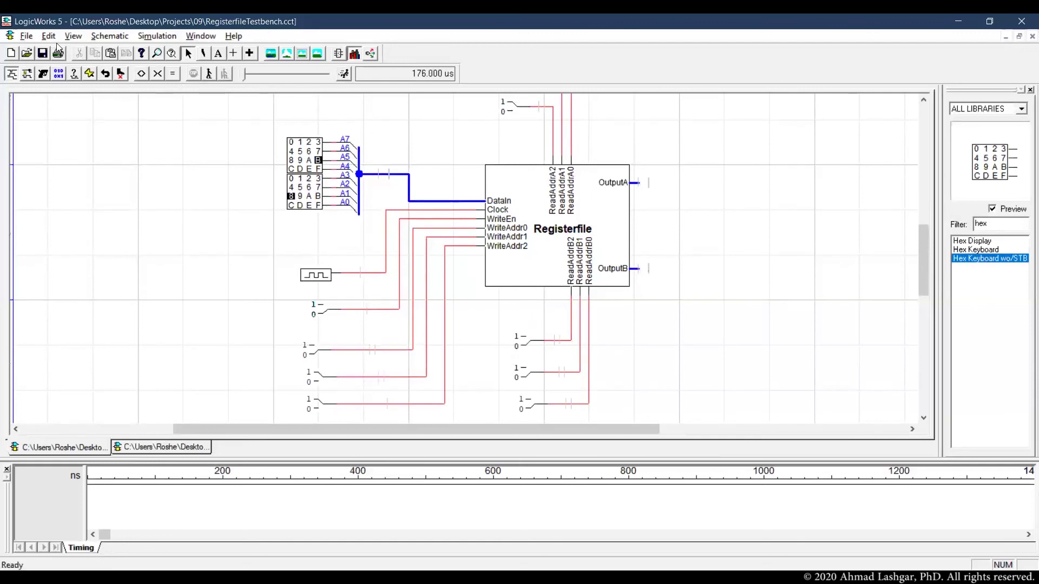
- Save the tested RegisterfileTestbench circuit
left_click(26, 36)
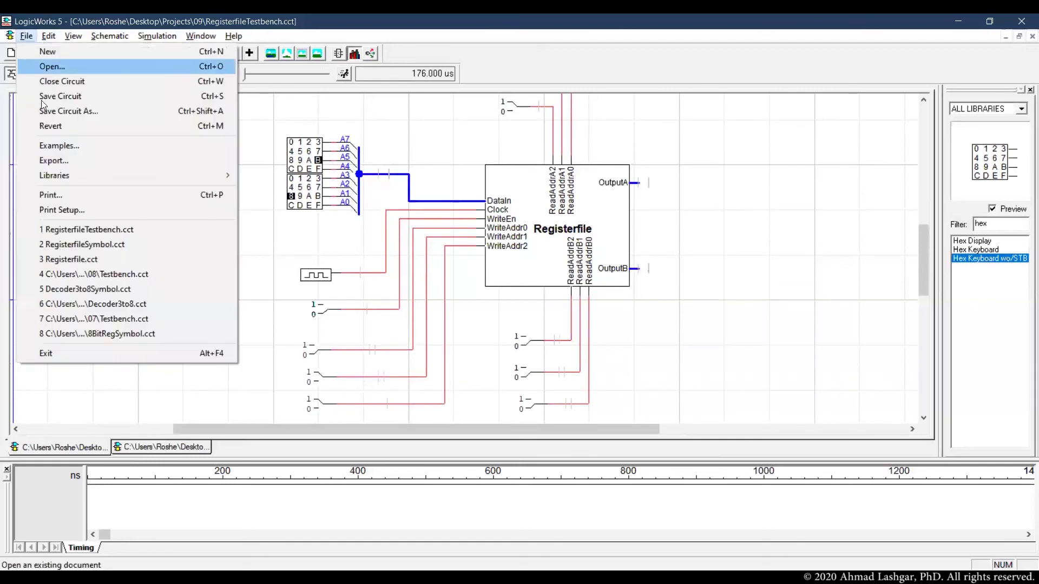
left_click(84, 99)
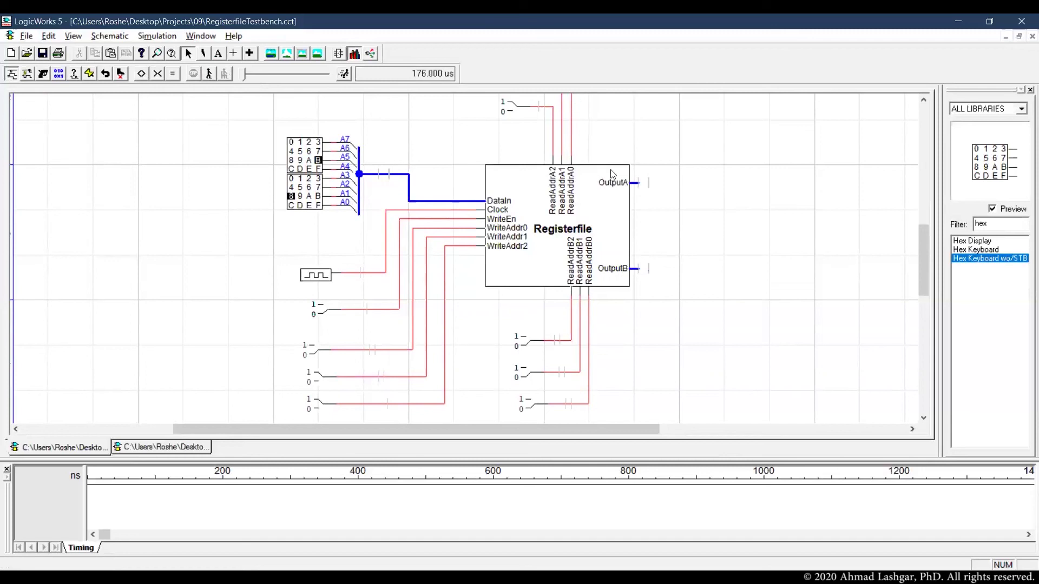